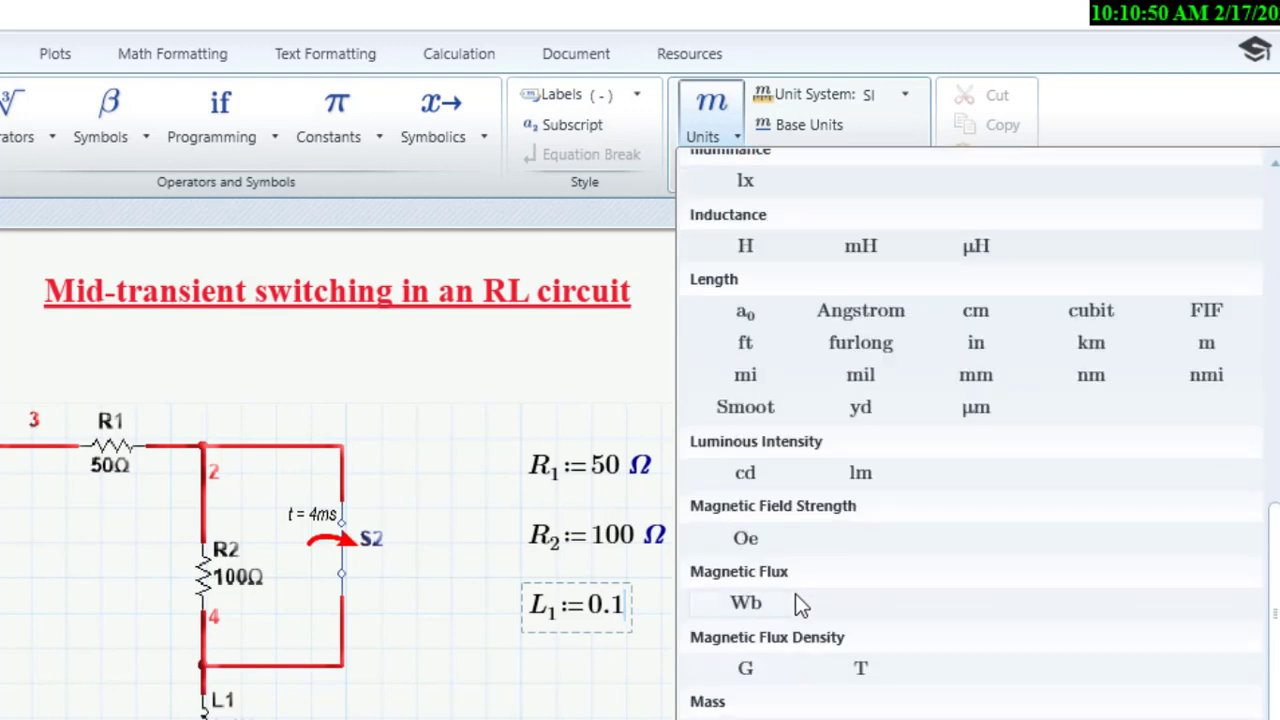
Give the L₁ value the unit H and define V₁ := 100 V below it.
left_click(751, 634)
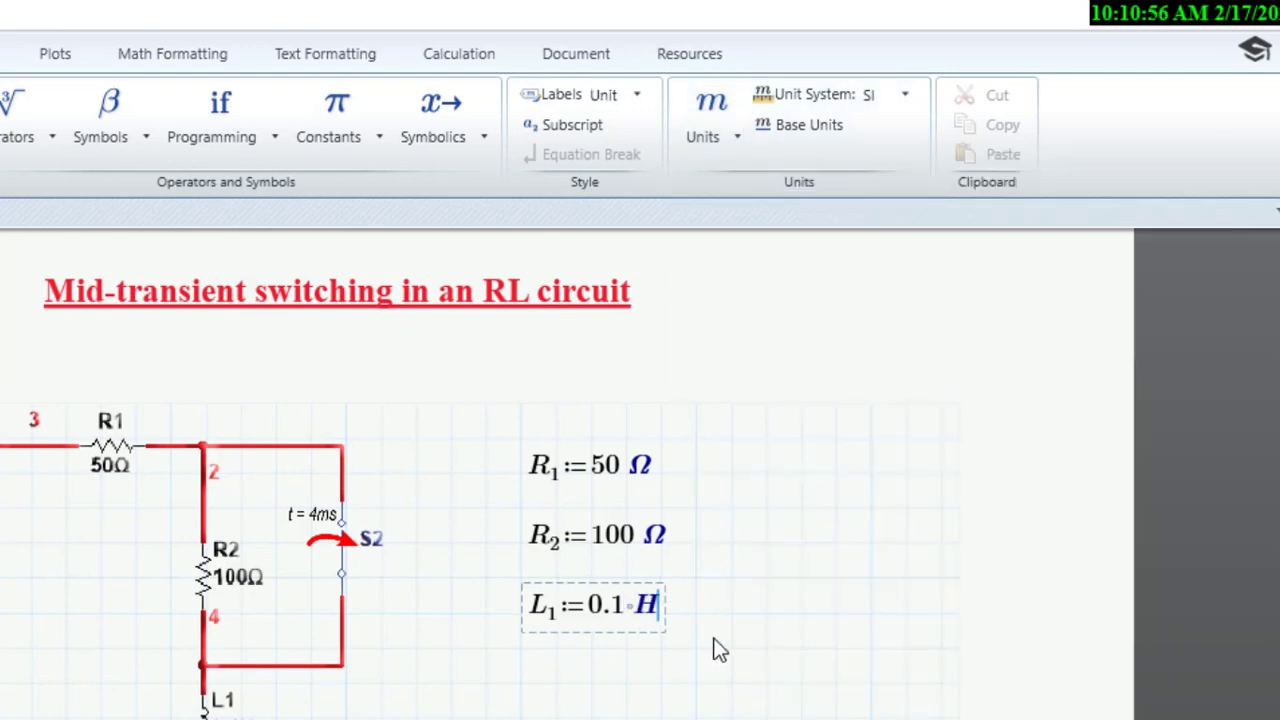
left_click(535, 683)
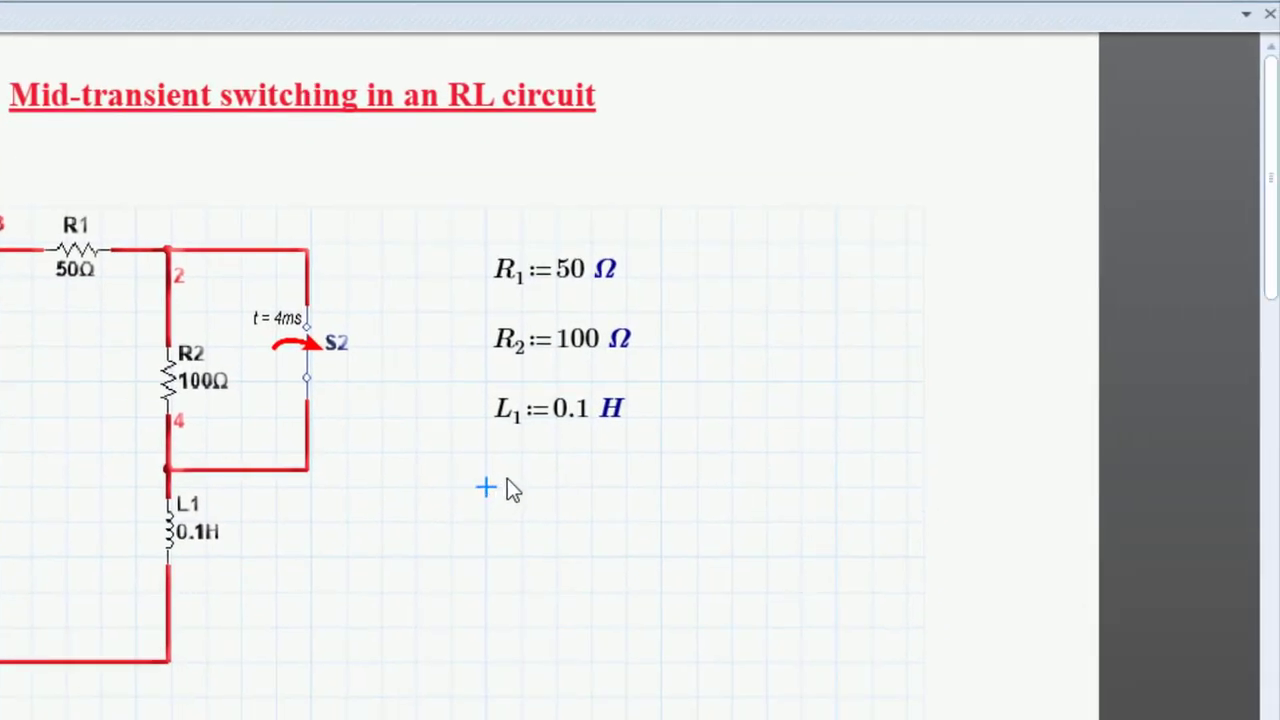
left_click(503, 477)
type("V.")
type("1:=")
type("100")
left_click(680, 2)
scroll(748, 347, "up", 4)
scroll(750, 349, "down", 11)
scroll(750, 349, "down", 3)
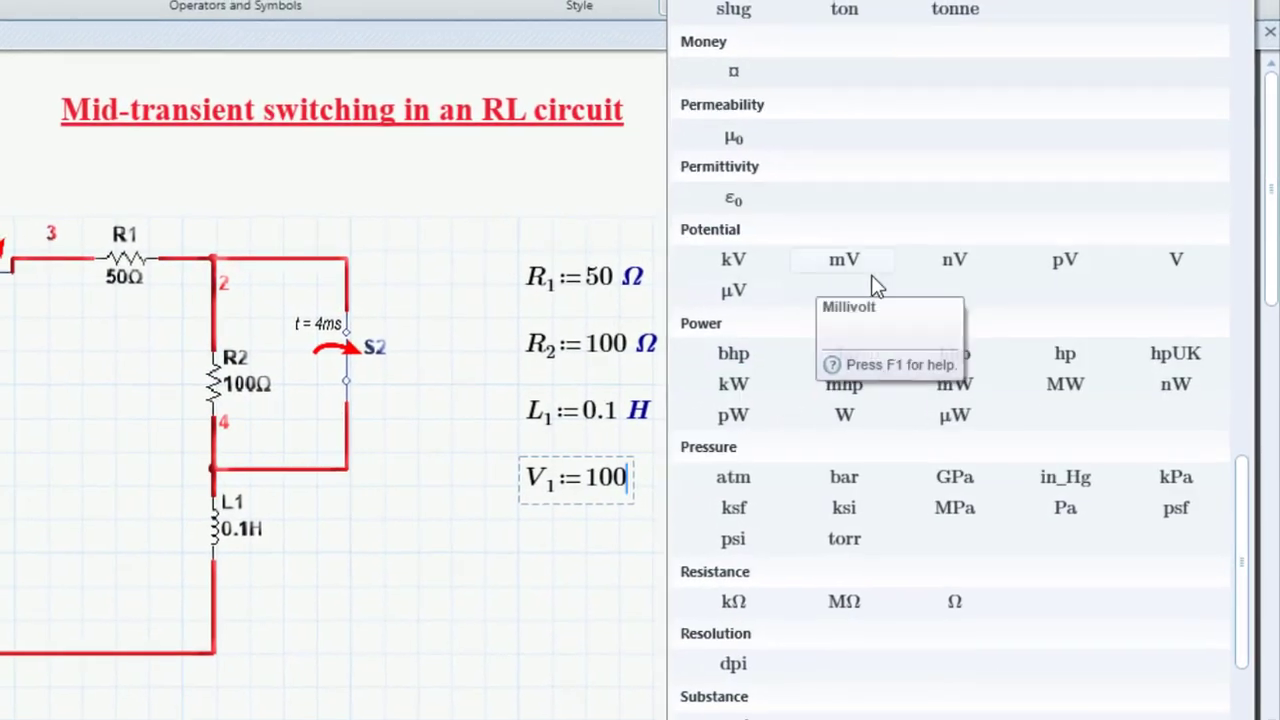
left_click(1174, 257)
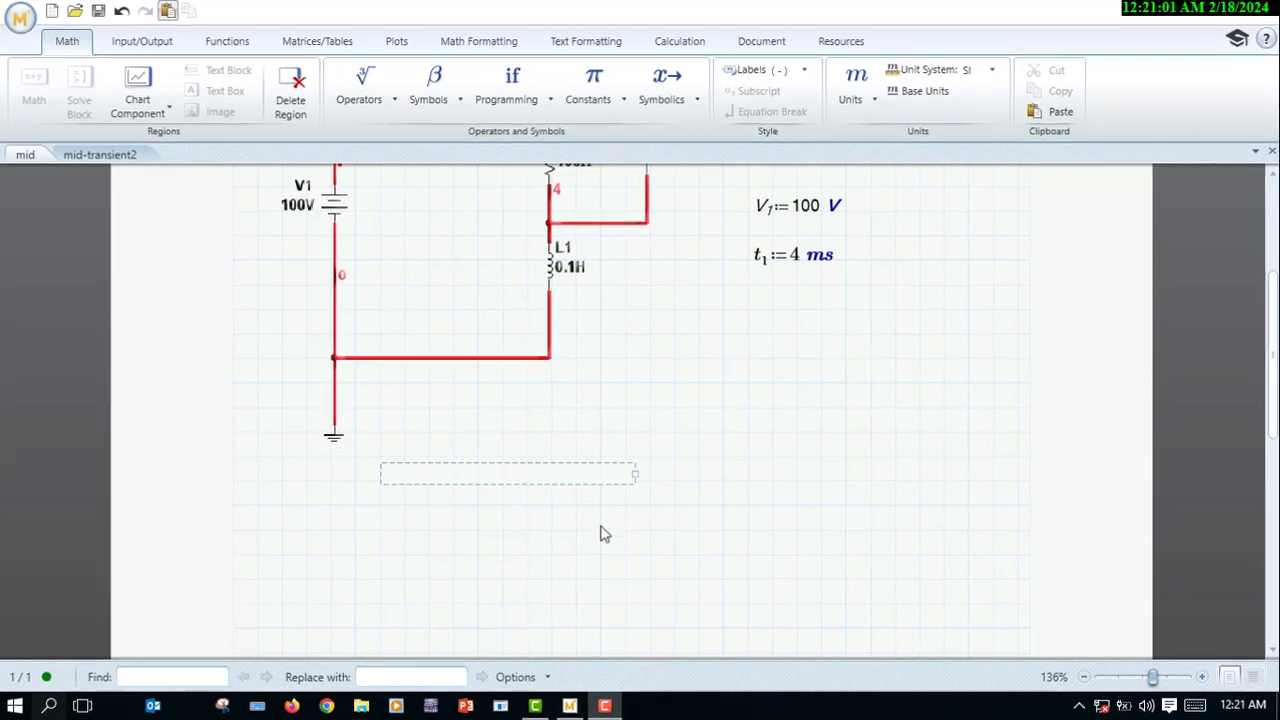
Write "The circuit has two dimensions" in the empty text block under the circuit and widen the block.
left_click(408, 474)
type("The circuit has two dimensions")
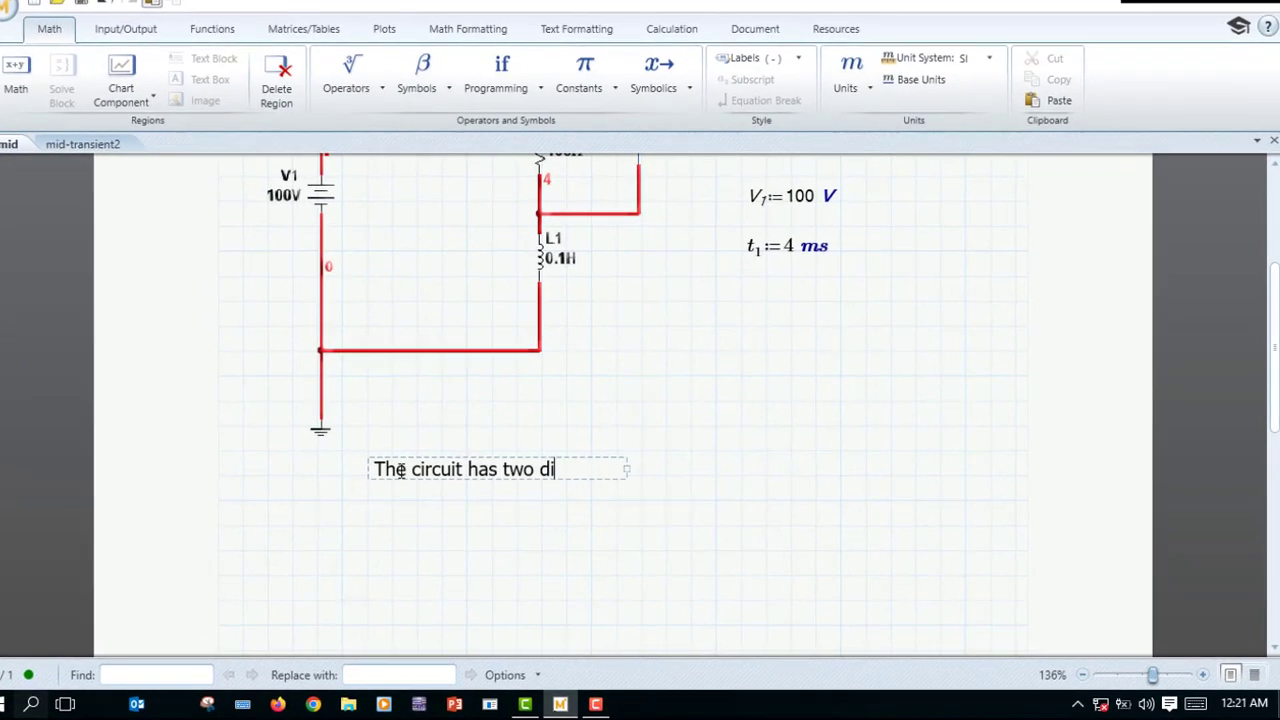
left_click_drag(635, 474, 692, 475)
left_click(704, 475)
type("0≤t1≤4 ms")
key("Delete")
Add the line "Increasing Current" to the text block and enter the condition 0 ≤ t₁ ≤ 4 ms beside it.
left_click(408, 452)
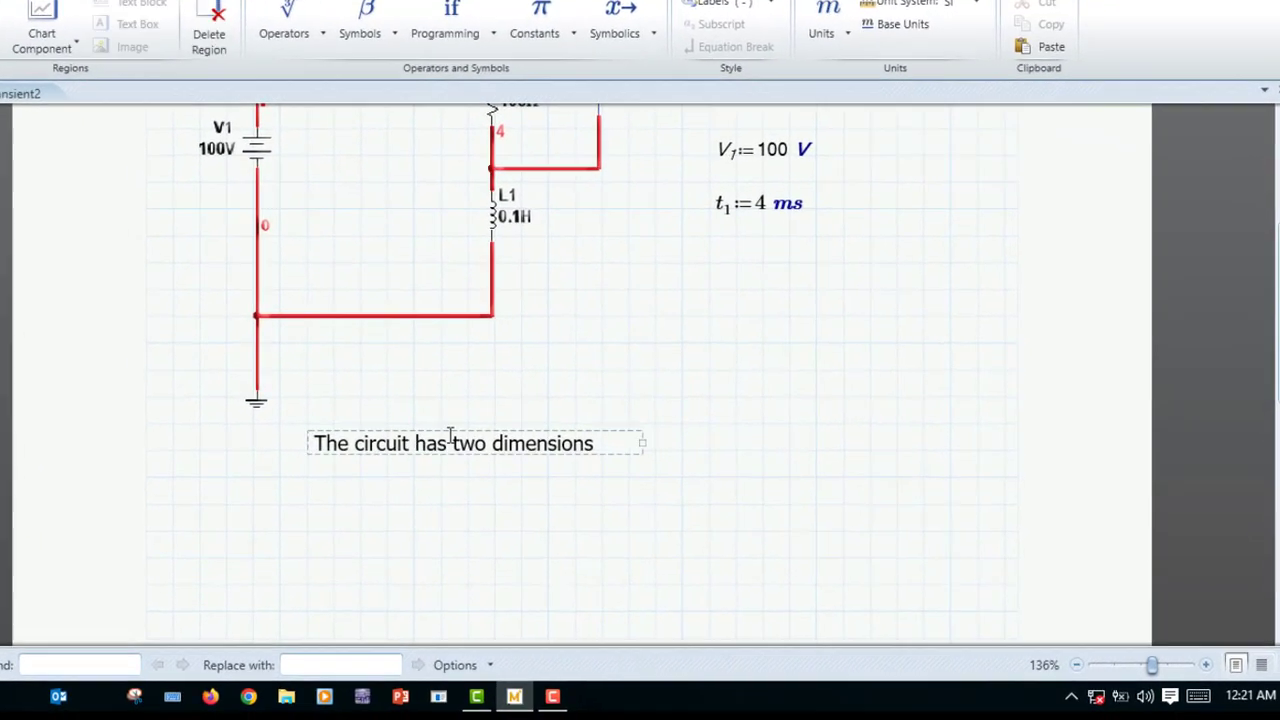
key("End")
key("Return")
type("Increasing Current")
left_click(580, 452)
type("0≤t1≤4 ms")
Add a text block reading "Decreasing Current" below the Increasing Current line.
left_click(260, 512)
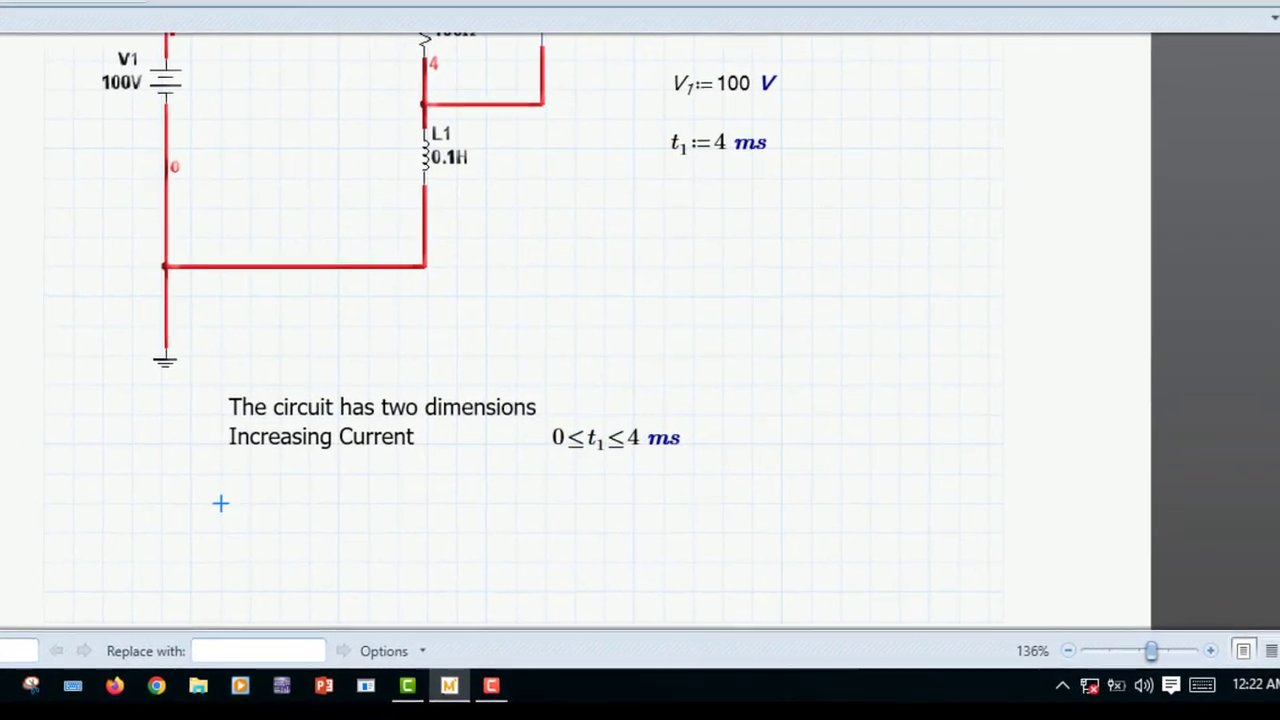
key("ctrl+t")
type("Decreasing Current")
Enter the condition t₁ ≥ 4 ms beside the Decreasing Current text.
left_click(598, 512)
type("t")
key("ctrl+minus")
type("1")
key("ctrl+0")
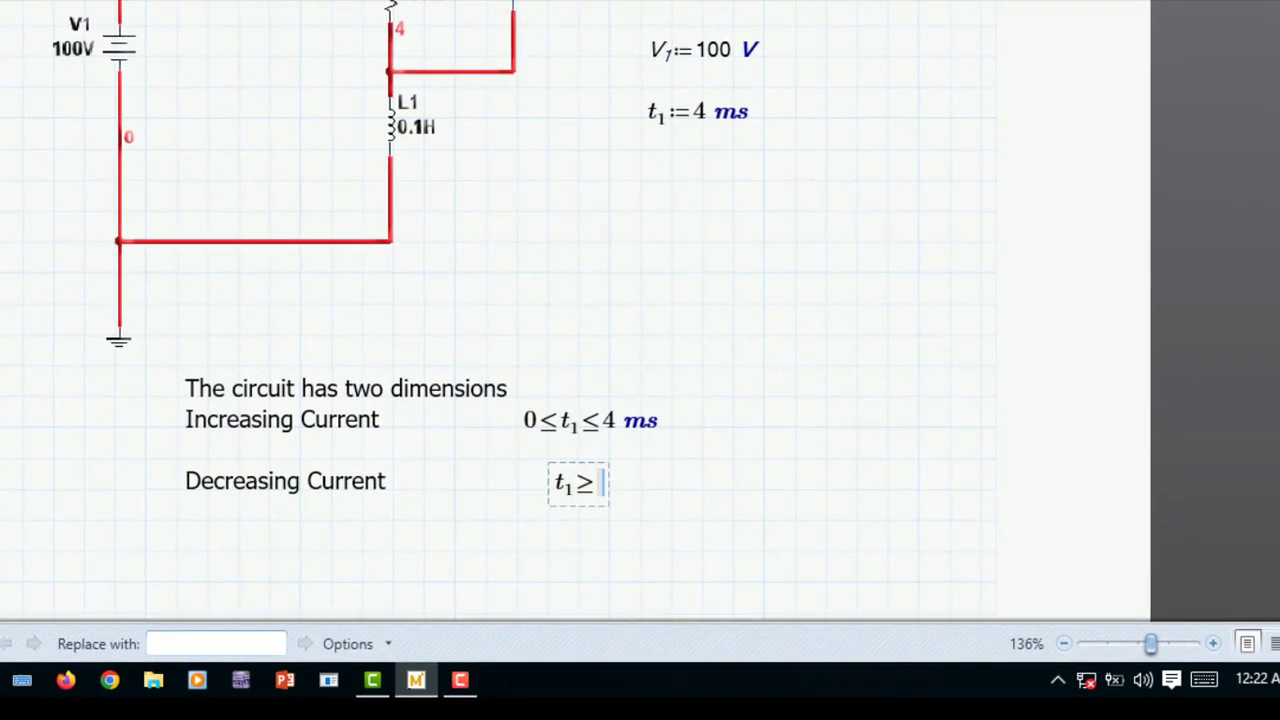
type("4")
left_click(772, 4)
left_click(806, 449)
left_click(300, 426)
Add a text block reading "In the interval of" with 0 ≤ t₁ ≤ 4 ms and widen it to fit one line.
left_click(40, 590)
scroll(166, 526, "down", 3)
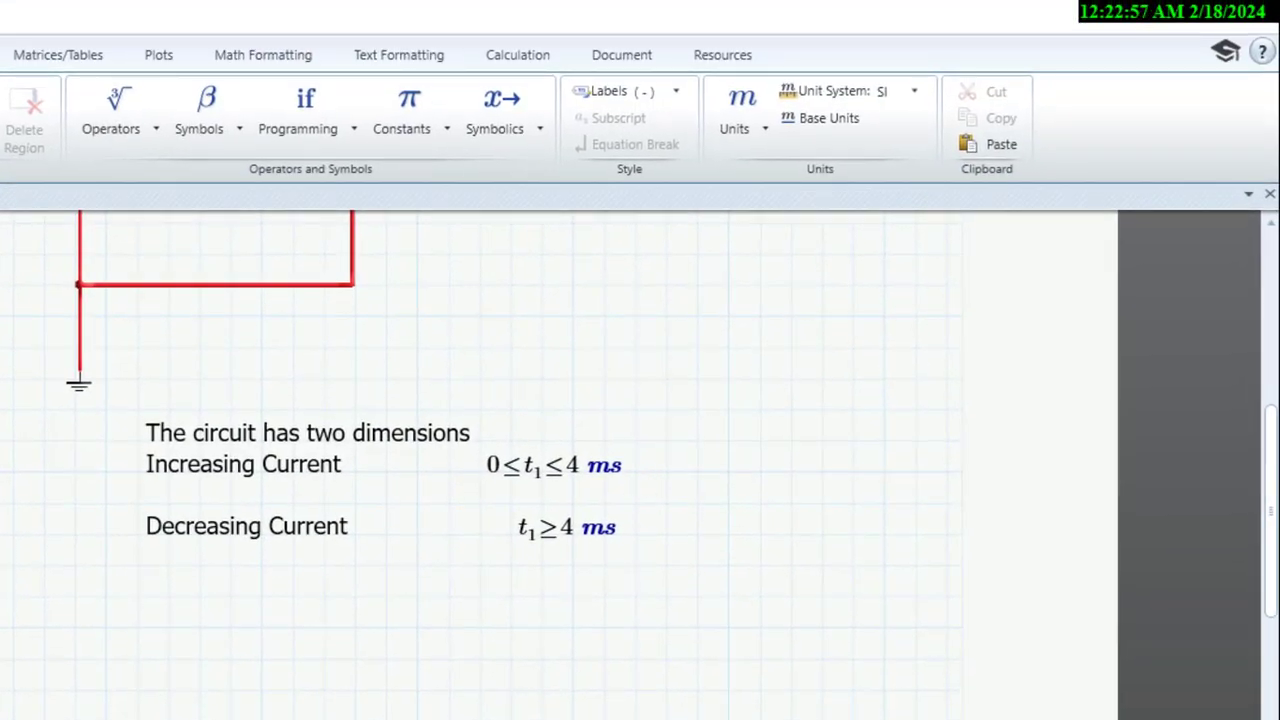
type("n")
key("BackSpace")
key("ctrl+t")
type("In the interval of")
type("0≤t1≤4 ms")
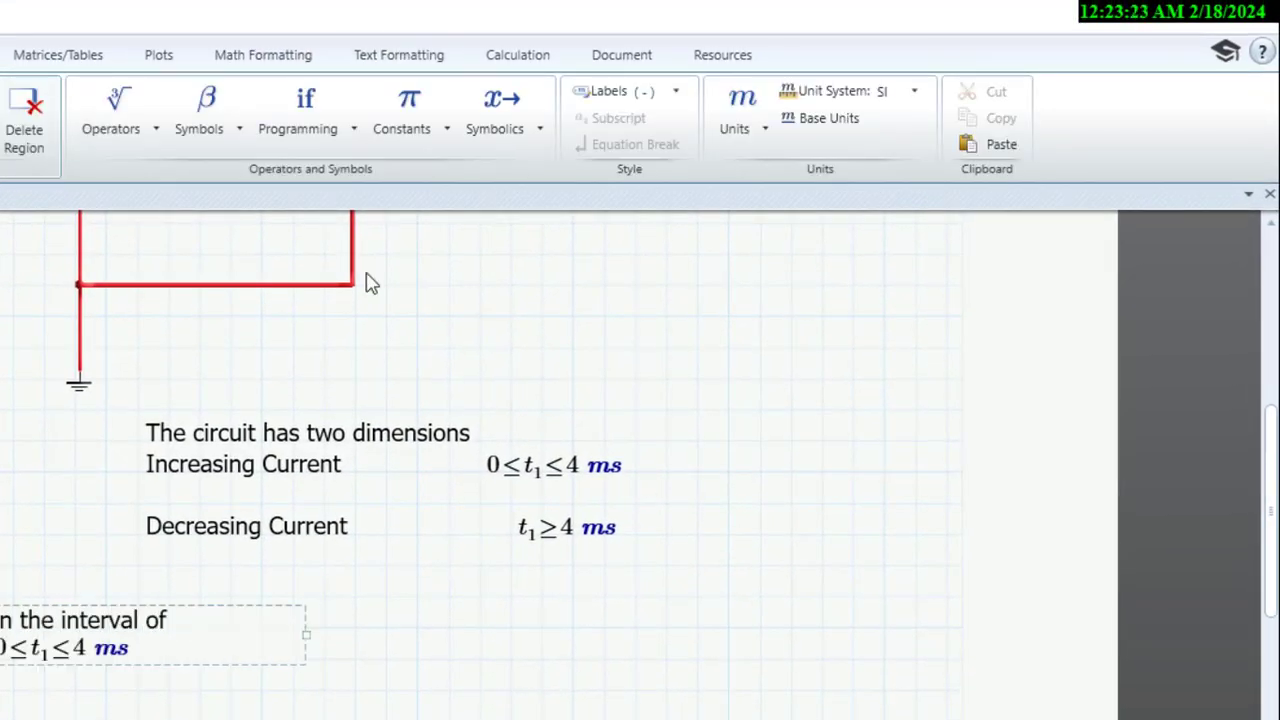
left_click_drag(308, 634, 441, 632)
left_click(336, 626)
mouse_move(1271, 609)
left_mouse_down()
mouse_move(1274, 533)
mouse_move(1274, 586)
left_mouse_up()
type("R")
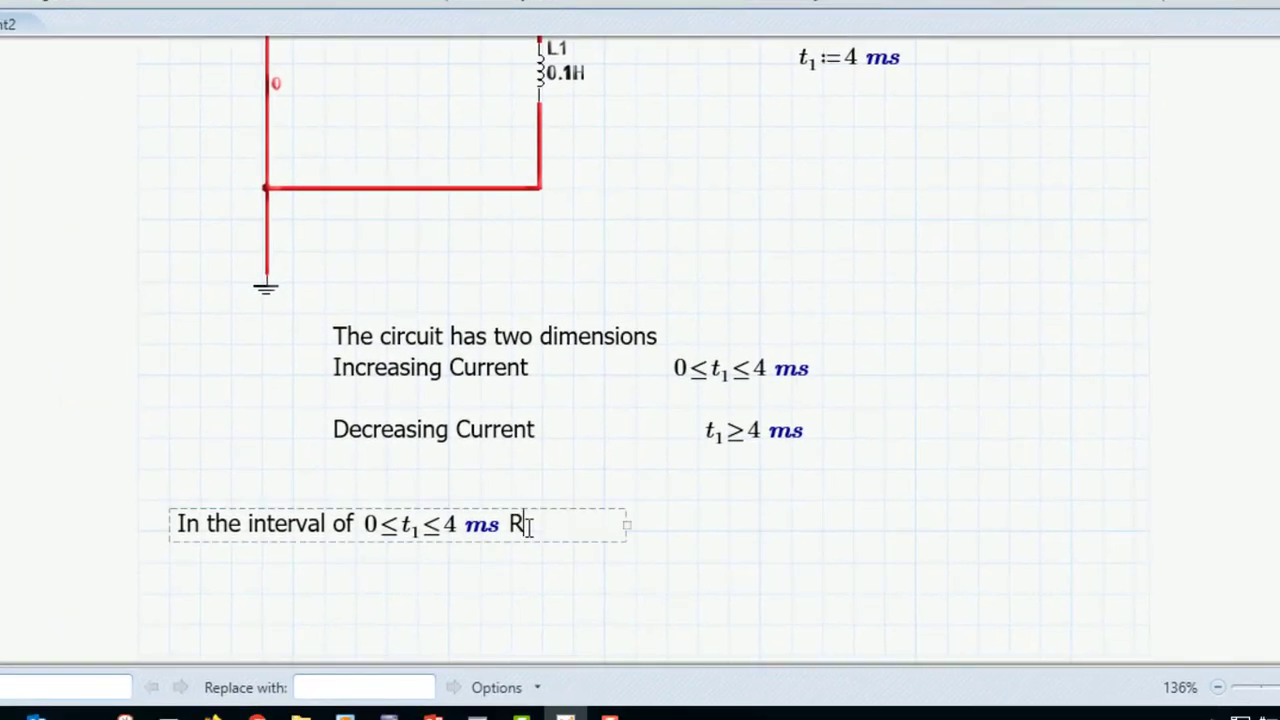
key("BackSpace")
type("100")
key("BackSpace")
key("BackSpace")
key("BackSpace")
Narrow the interval text block and enter R₁ as a math region beside it.
left_click_drag(627, 528, 529, 532)
left_click(553, 525)
type("R.1")
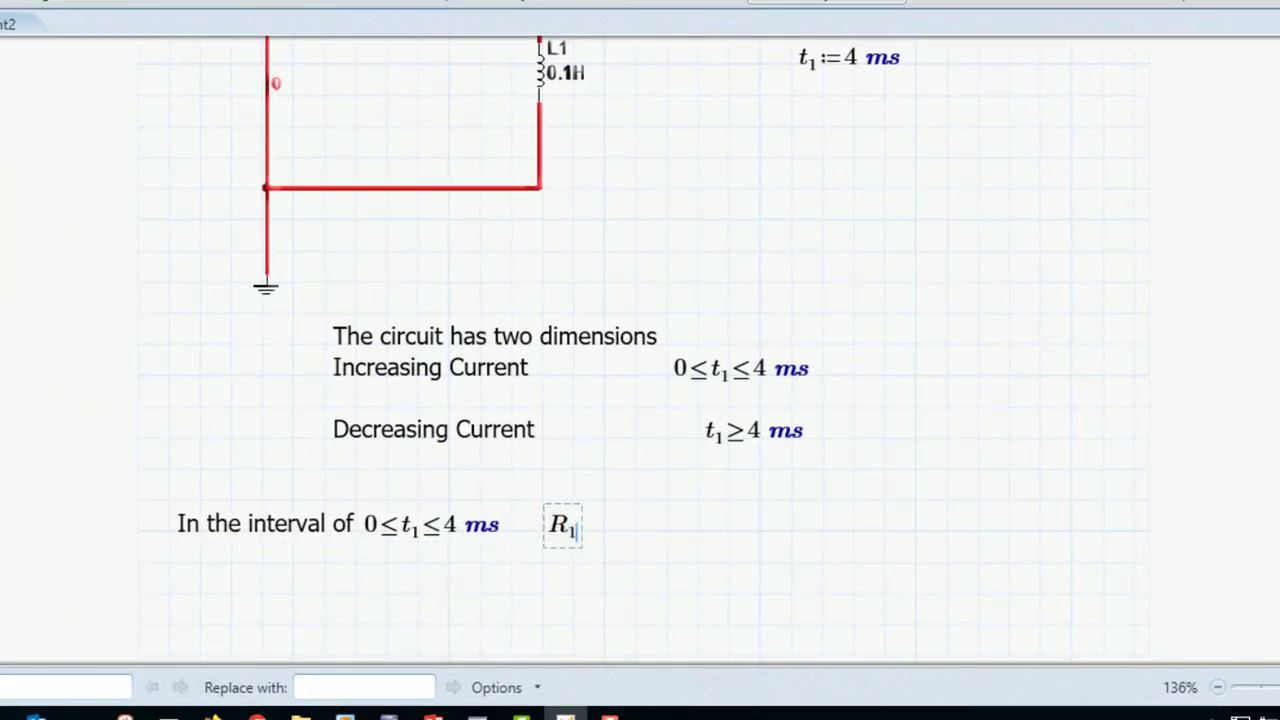
Add a text block reading "is shorted out" after R₁.
left_click(603, 528)
key("ctrl+t")
type("is shored our")
key("BackSpace")
type("t")
left_click(681, 524)
type("t")
left_click(186, 588)
type("Time_constant")
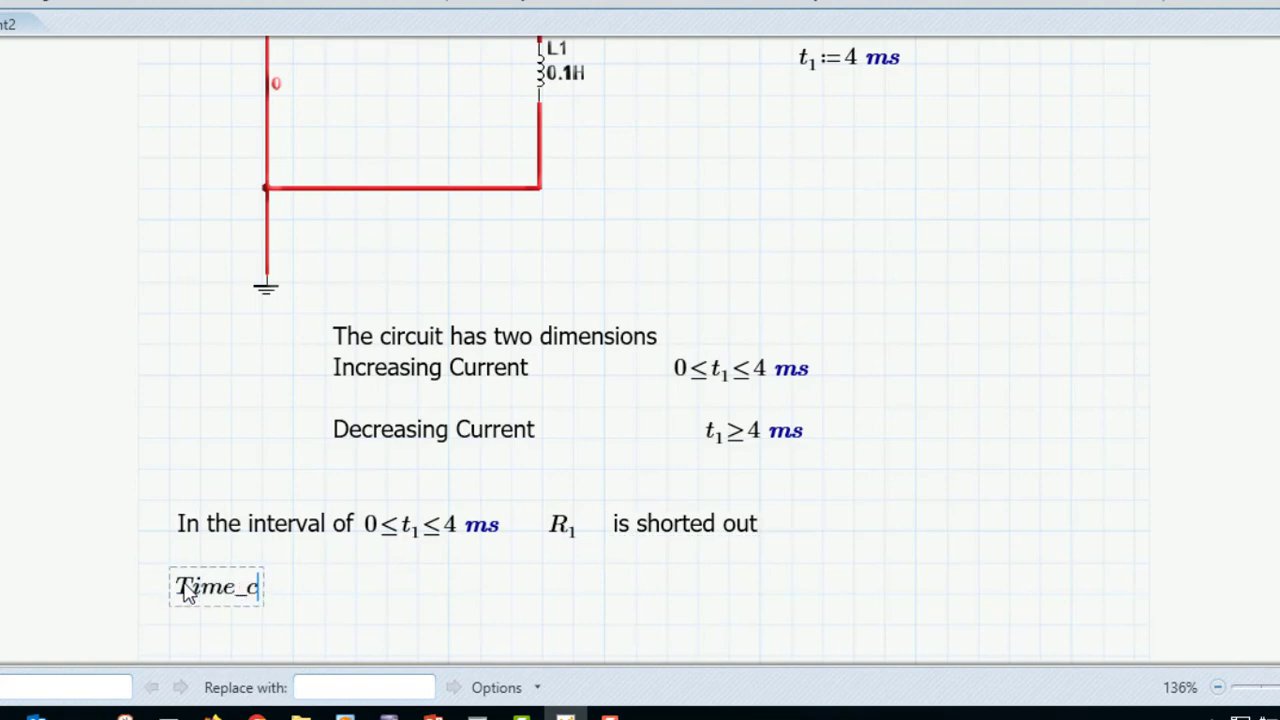
key("BackSpace")
key("BackSpace")
key("BackSpace")
key("BackSpace")
key("BackSpace")
key("BackSpace")
key("BackSpace")
key("BackSpace")
key("BackSpace")
key("BackSpace")
key("BackSpace")
key("BackSpace")
scroll(862, 291, "up", 4)
scroll(866, 300, "down", 4)
Define Time_constant := L/R₁ below the interval text and evaluate it in ms.
type("Time_constant:L/")
scroll(837, 366, "up", 4)
left_click(689, 210)
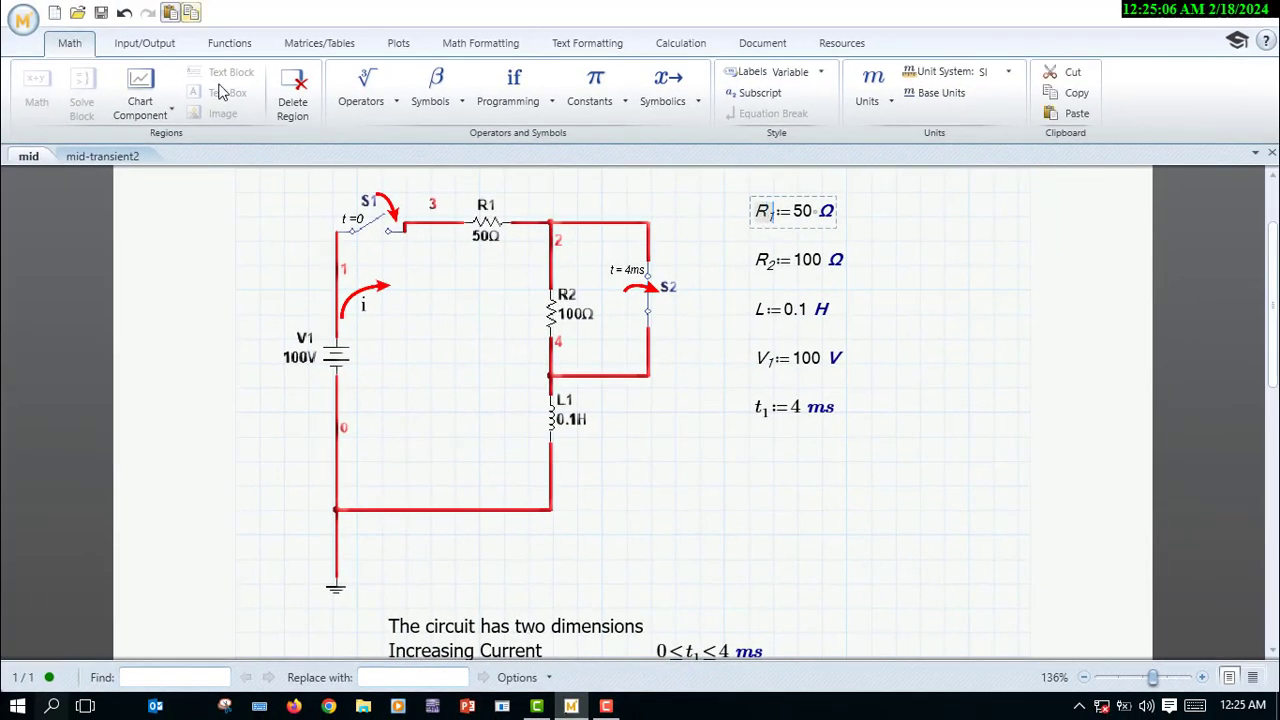
scroll(440, 340, "down", 5)
type("R.1=")
left_click(855, 97)
left_click(517, 329)
type("me_constant:=L/R1=0.002·ms")
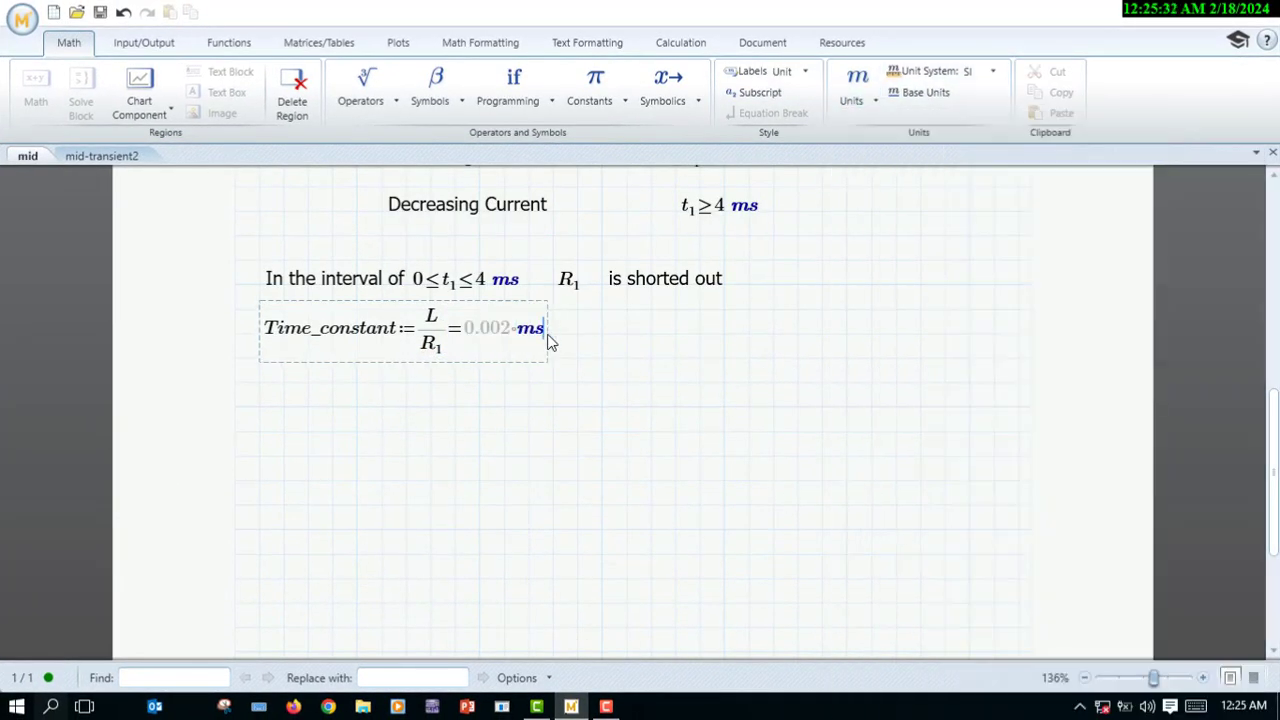
left_click(510, 333)
Define Max_current := V₁/R₁ below Time_constant and evaluate it.
left_click(262, 393)
type("Max_current:=")
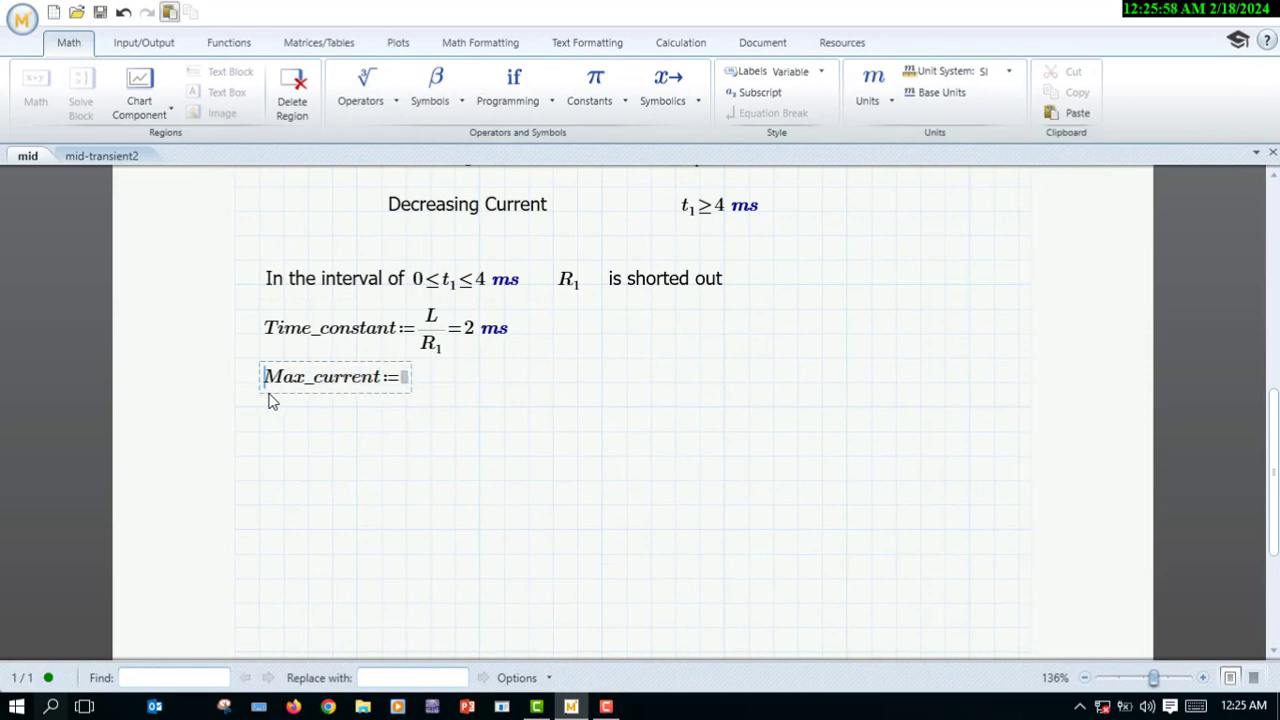
scroll(440, 385, "up", 4)
left_click_drag(790, 360, 757, 360)
left_click(191, 13)
scroll(440, 345, "down", 4)
left_click(405, 336)
type("V1")
type("/R.1")
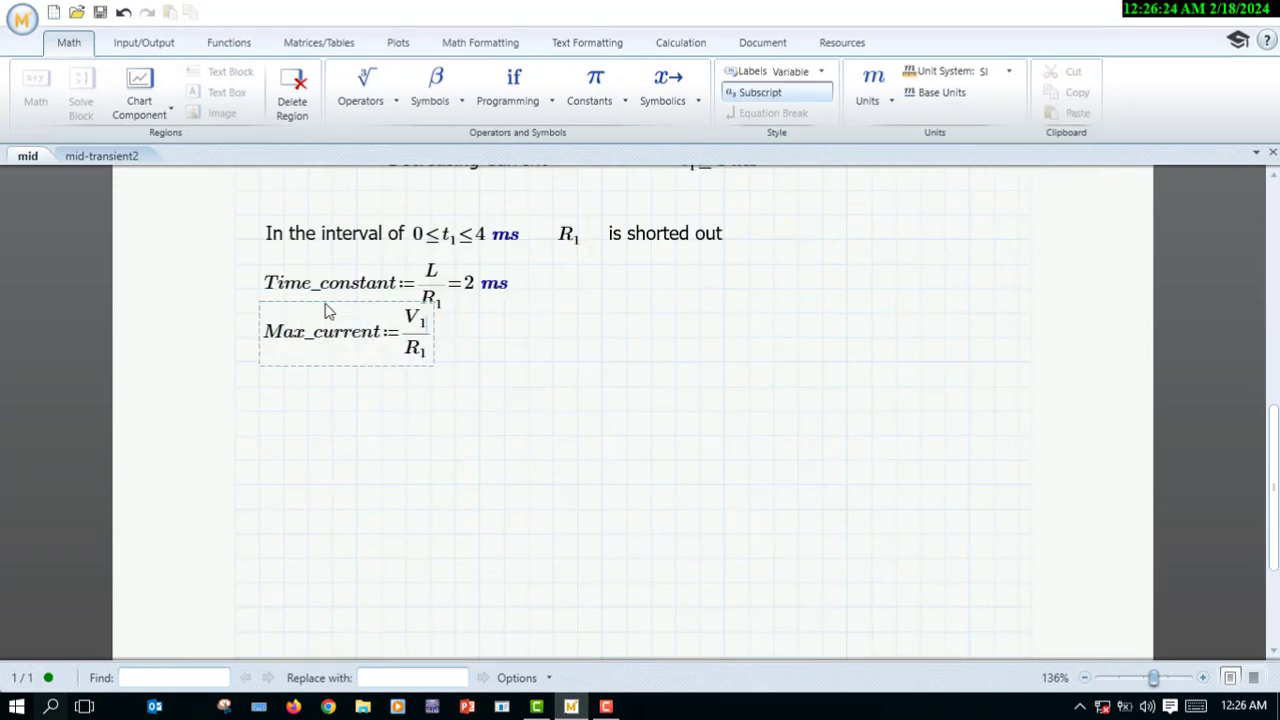
type("=")
left_click(540, 370)
Add the note "eventhough it doesnt get close to that value" beside the Max_current result.
left_click(506, 362)
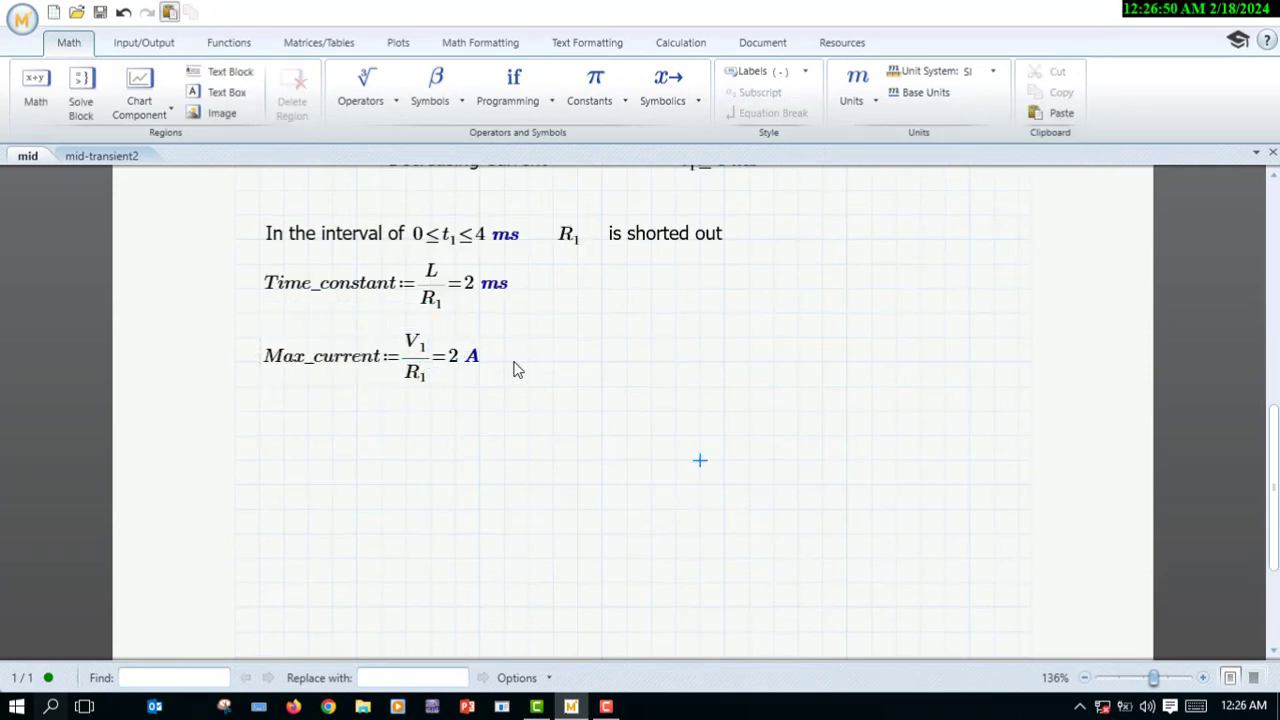
key("ctrl+t")
type("eventhough it doesnt get close to that value")
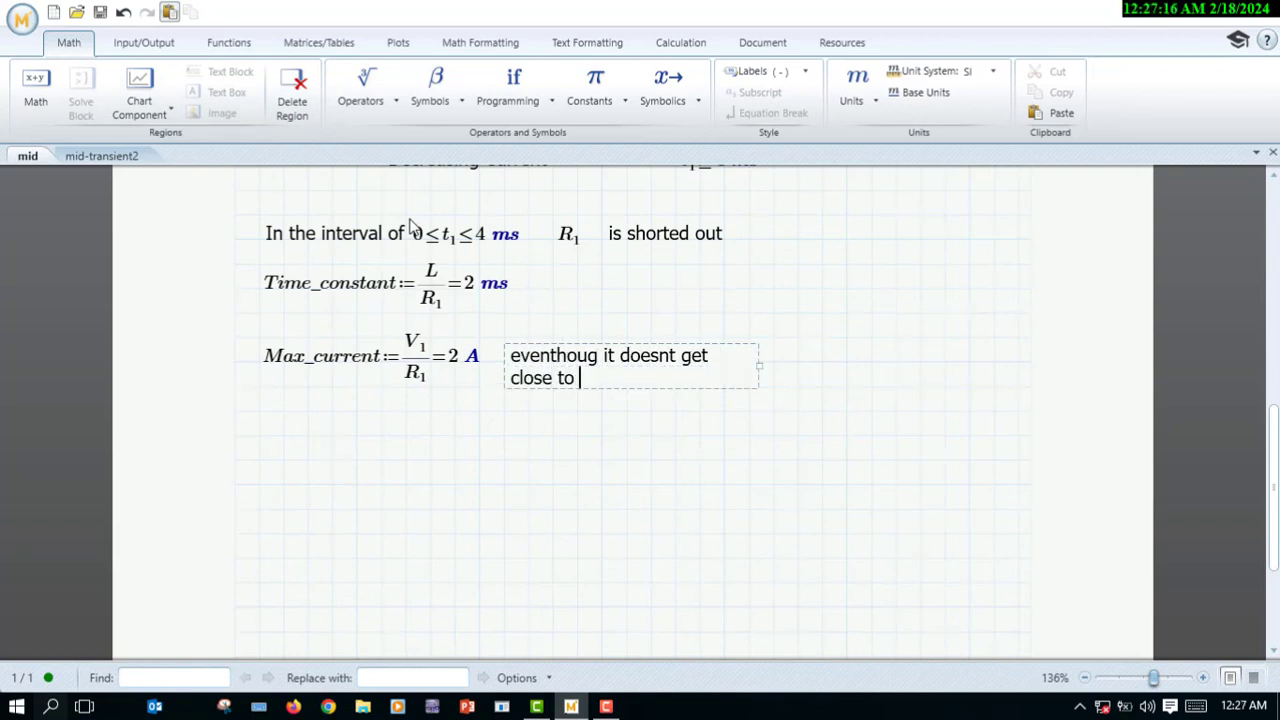
Start a function I(t) below Max_current as Max_current multiplied by a bracket beginning with 1 −.
left_click(266, 431)
scroll(266, 431, "up", 4)
scroll(264, 385, "down", 4)
left_click(264, 385)
type("I(t):")
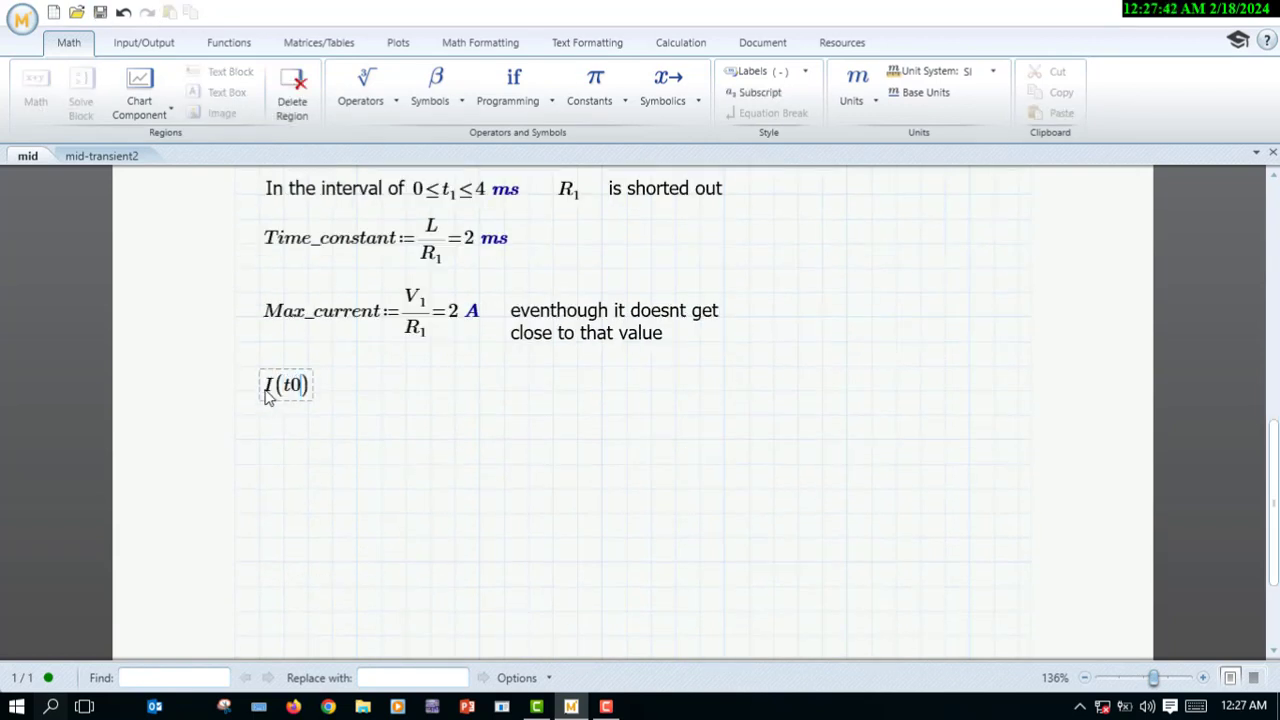
type("Max_current*(1-")
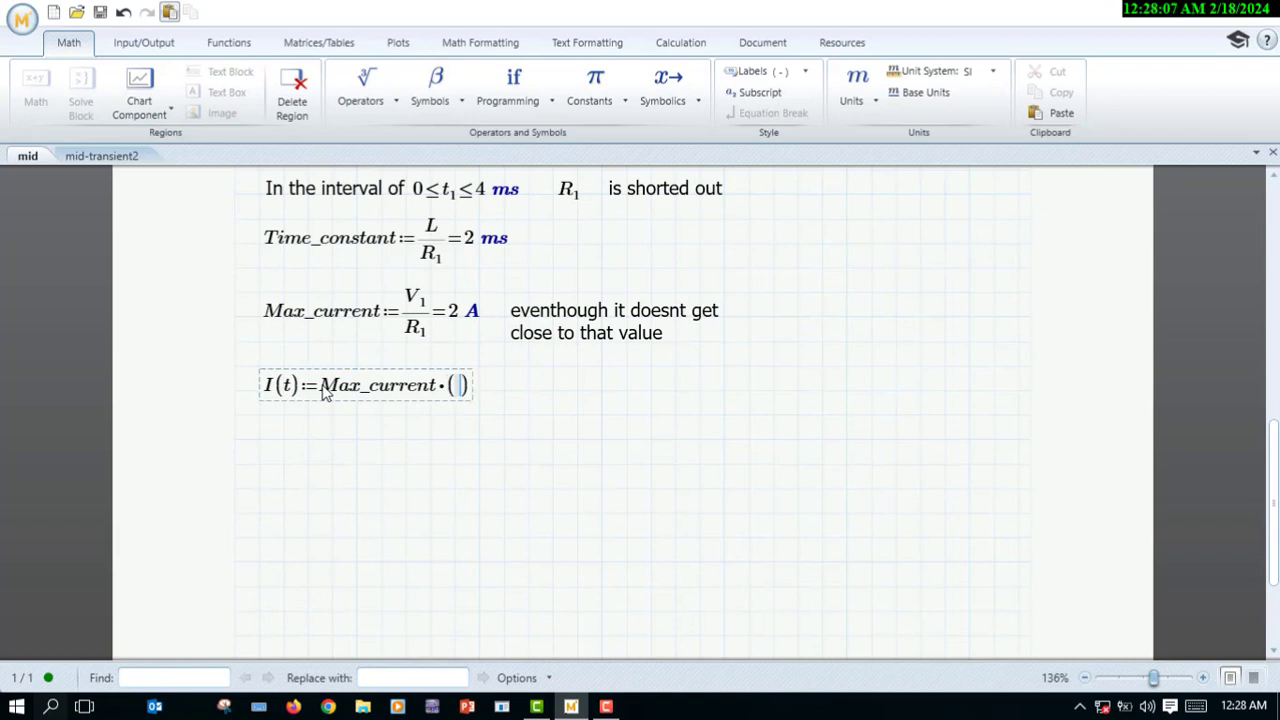
Complete the bracket in I(t) with the constant e raised to a fraction with numerator −t.
left_click(362, 88)
left_click(590, 90)
left_click(681, 144)
type("^(-t")
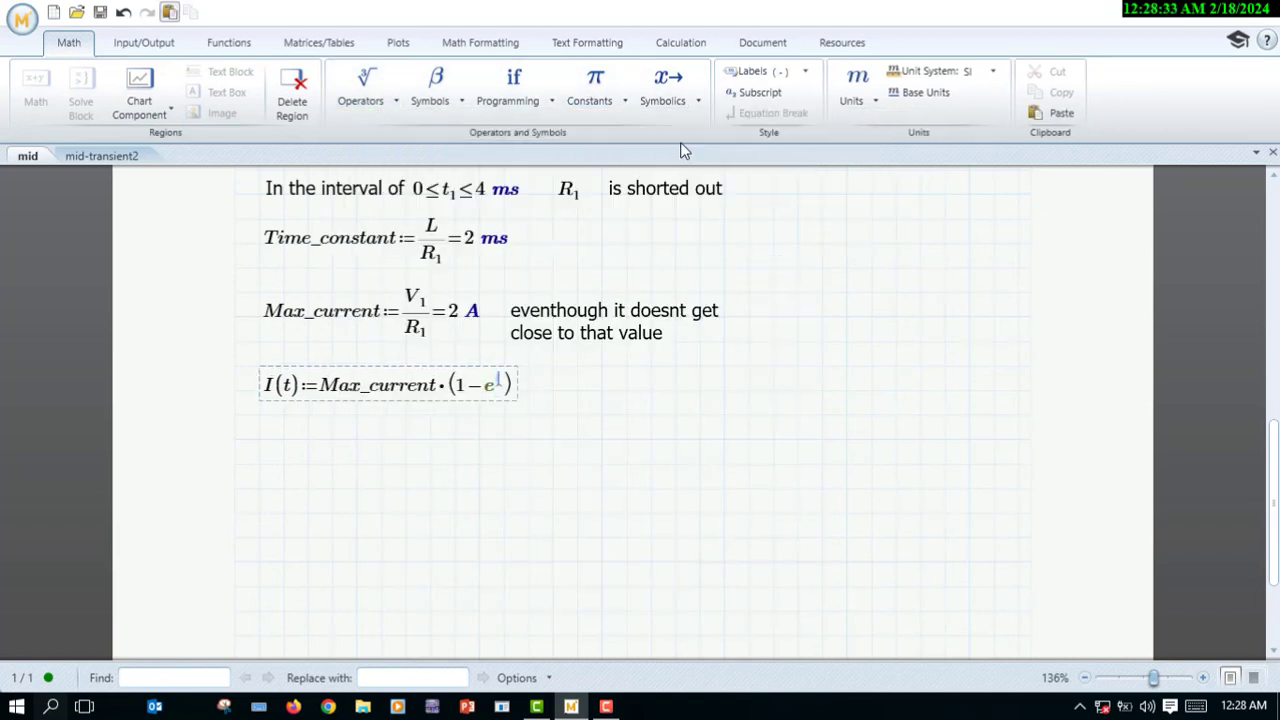
type("/")
double_click(341, 243)
type("Max_current")
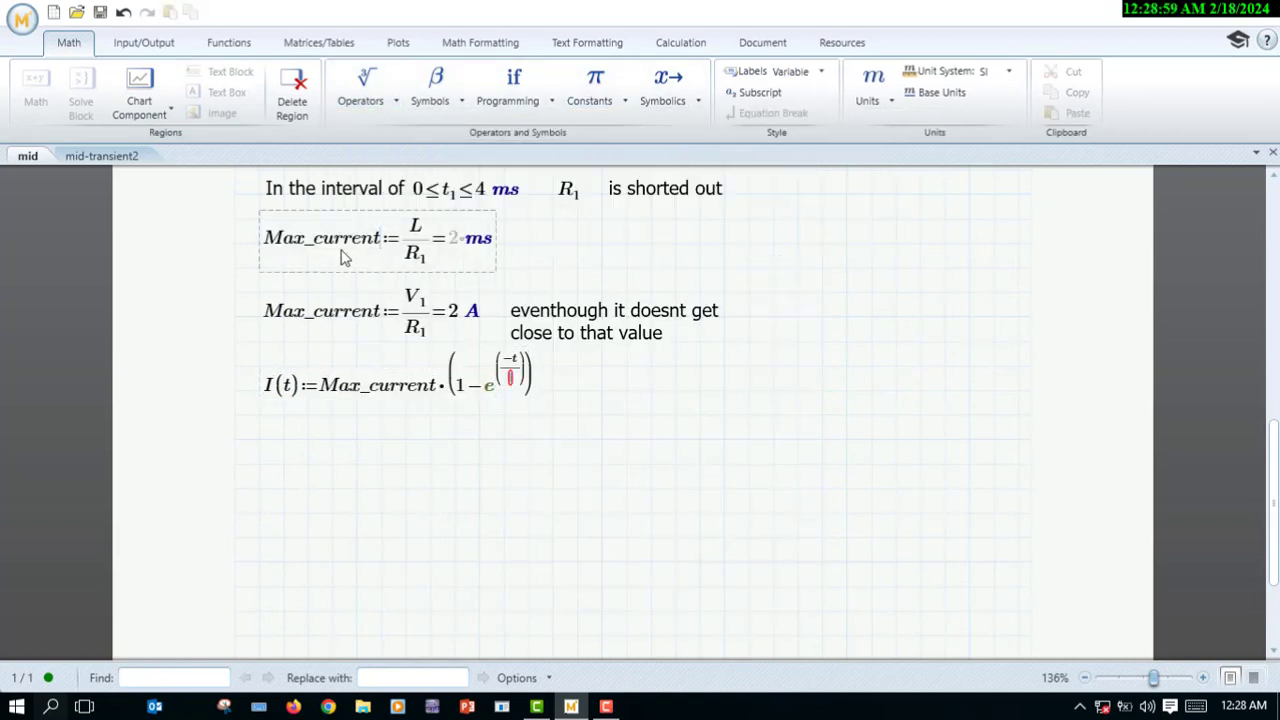
key("ctrl+z")
Insert Time_constant as the denominator of the exponent in I(t) and try to evaluate the definition.
left_click(192, 14)
left_click(509, 377)
type("Time_constant")
type("=")
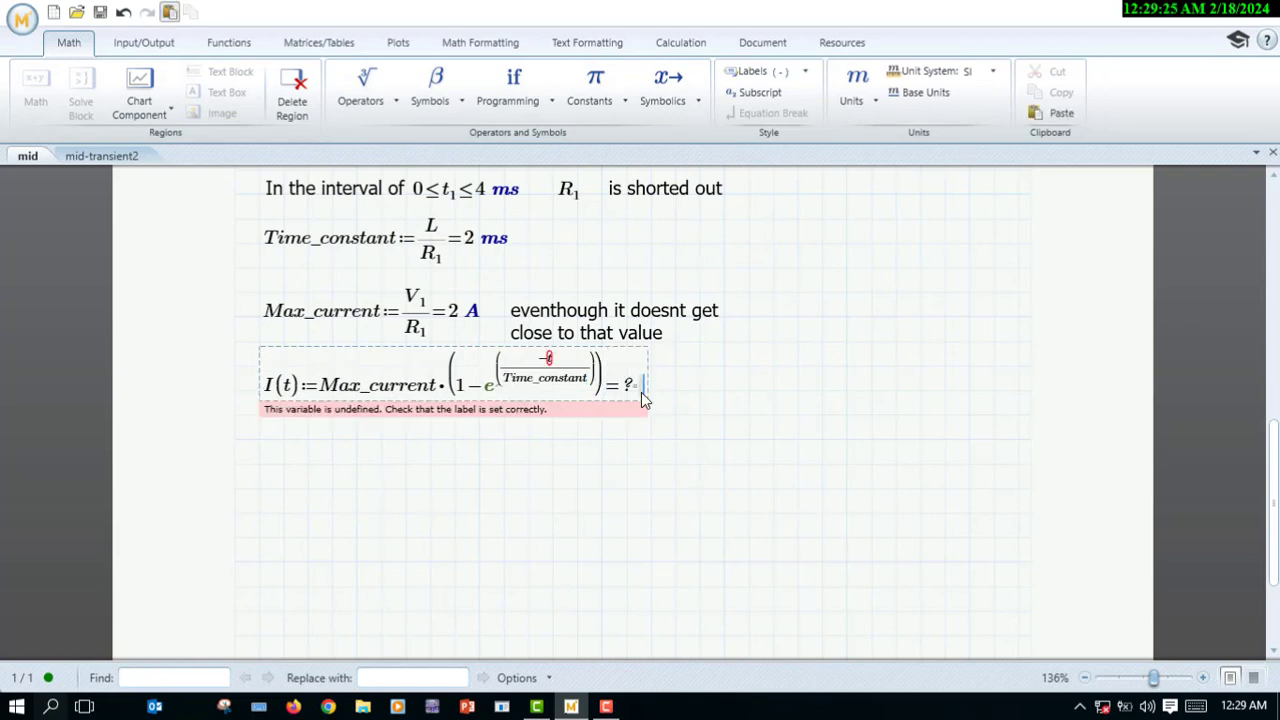
Copy I(t) from the definition to a separate region beside it, change the argument to t₁ and evaluate it.
left_click_drag(300, 388, 280, 398)
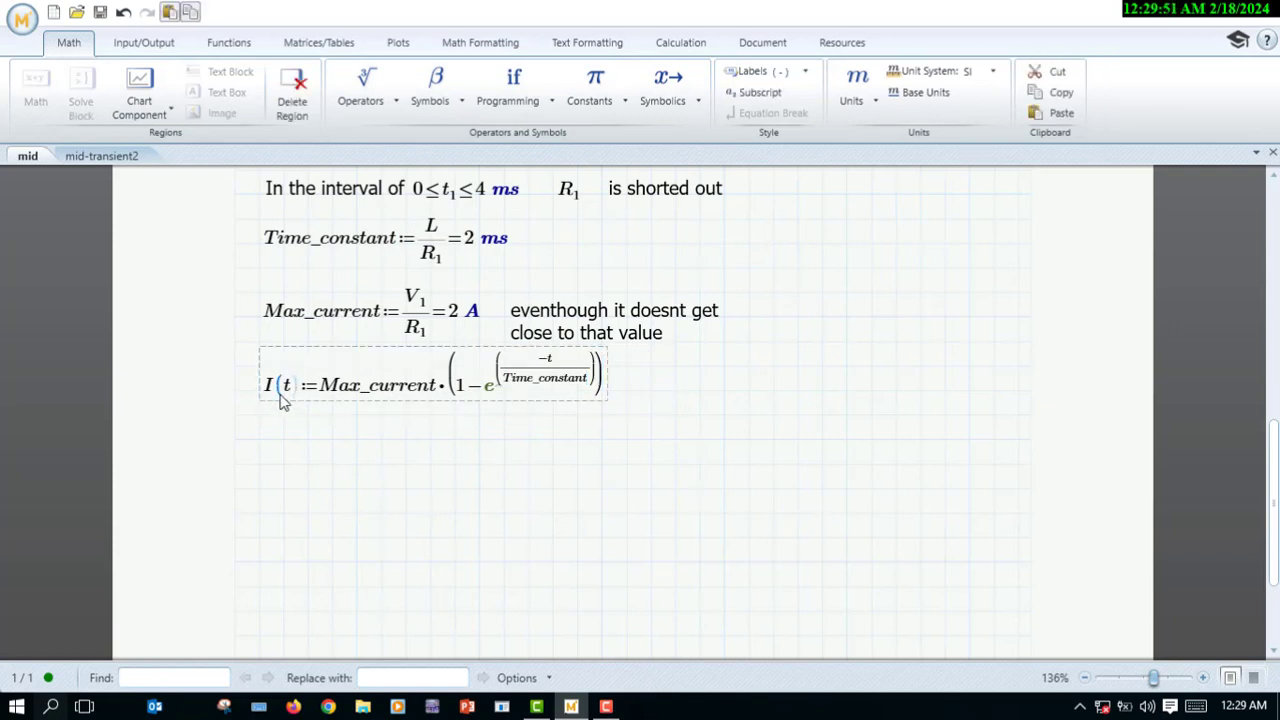
key("ctrl+c")
left_click(654, 389)
key("ctrl+v")
left_click(683, 387)
left_click(760, 93)
type("1=")
left_click(726, 385)
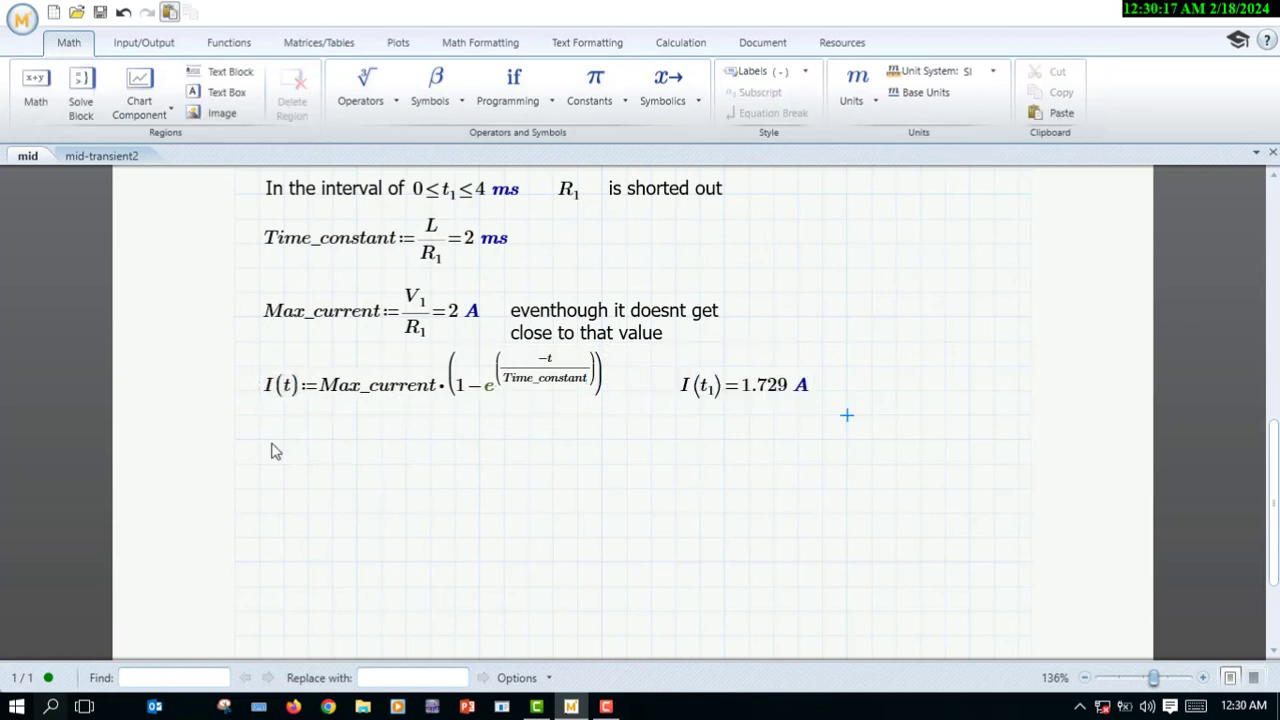
Add a text block reading "In the interval" below the I(t) definition and narrow it to fit.
left_click(293, 462)
key("ctrl+t")
type("In the interval t")
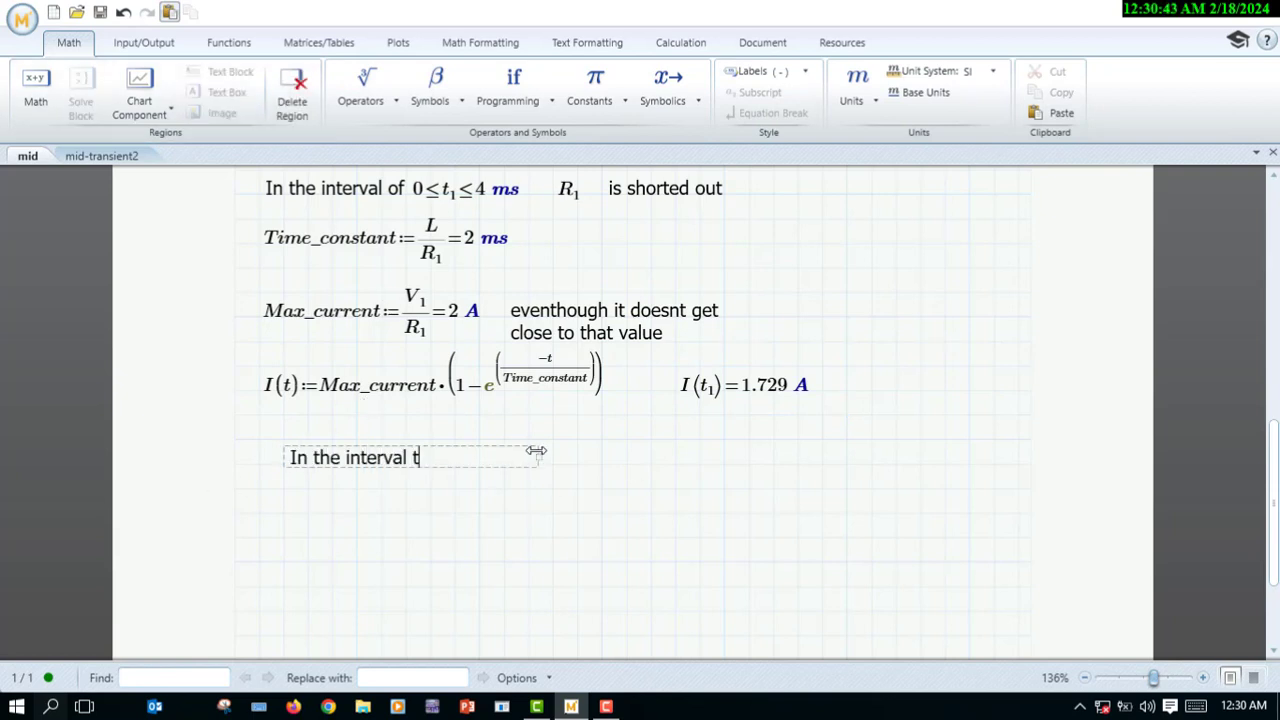
left_click_drag(537, 451, 440, 457)
key("BackSpace")
Enter the variable t₁ in a math region beside the second interval text.
left_click(431, 465)
type("t")
left_click(769, 98)
type("1")
left_click(769, 98)
type("...0")
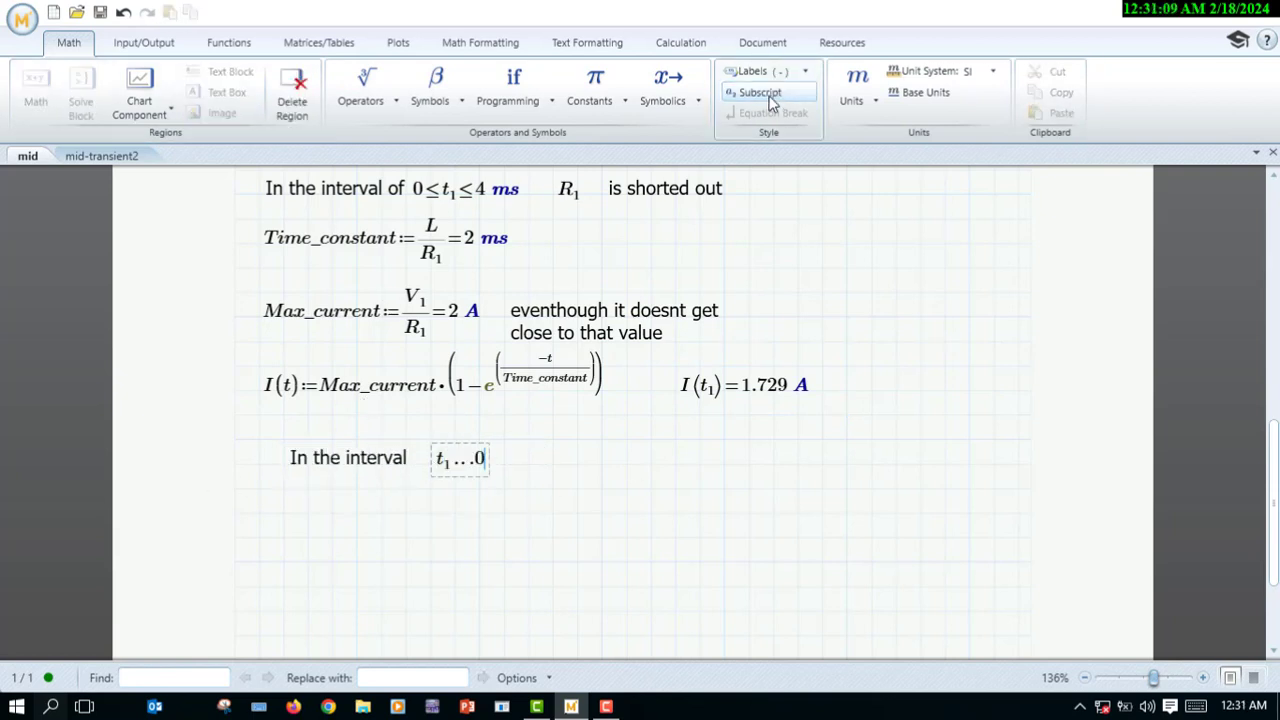
key("BackSpace")
key("BackSpace")
key("BackSpace")
key("BackSpace")
Extend the t₁ region to the condition t₁ ≥ 4 ms.
key("ctrl+0")
type("4")
left_click(862, 101)
left_click(859, 532)
Define Time_constant₂ := L/(R₁+R₂) below the second interval text and evaluate it.
left_click(286, 512)
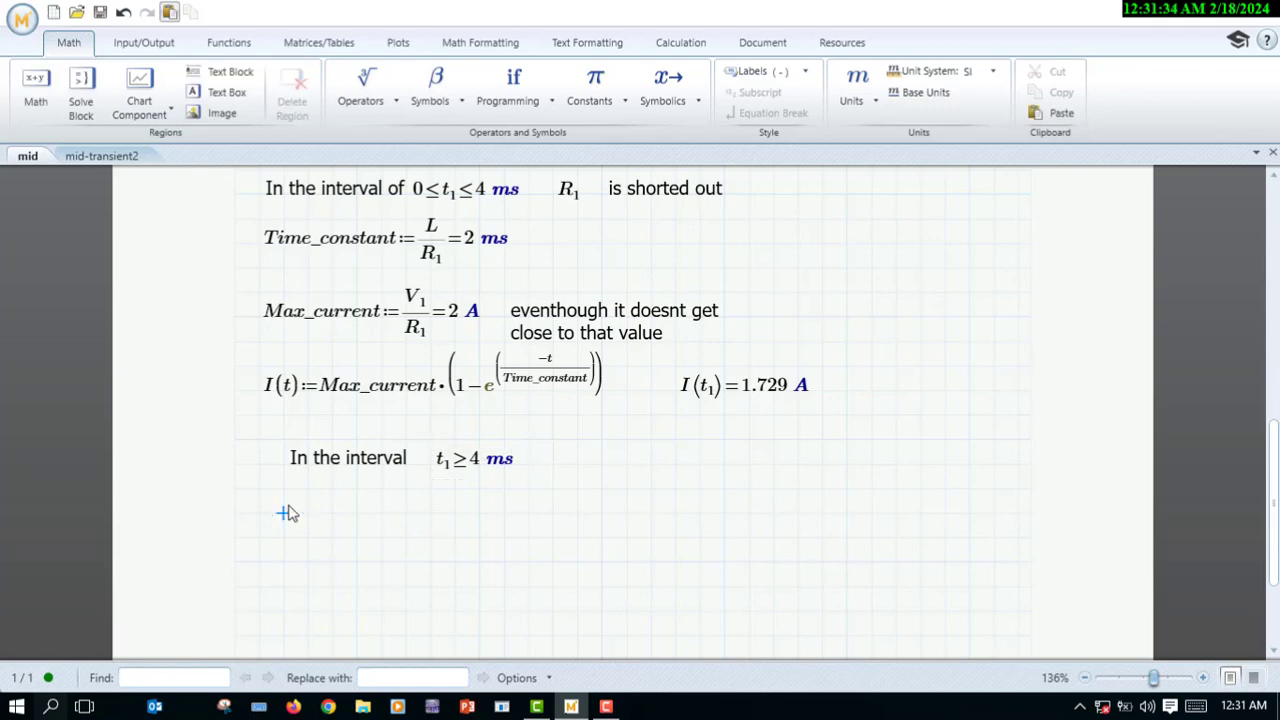
type("Time_constant")
left_click(758, 94)
type("2:=")
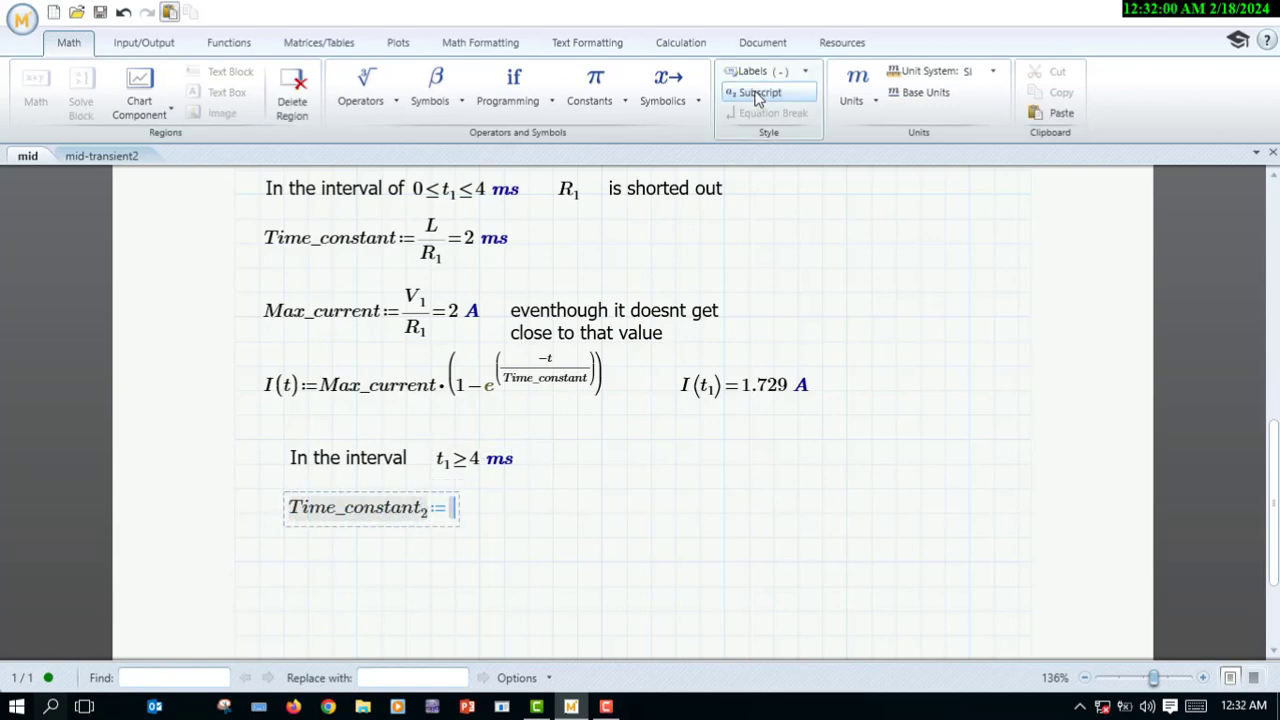
type("L/")
scroll(675, 375, "up", 2)
scroll(675, 375, "down", 5)
type("R")
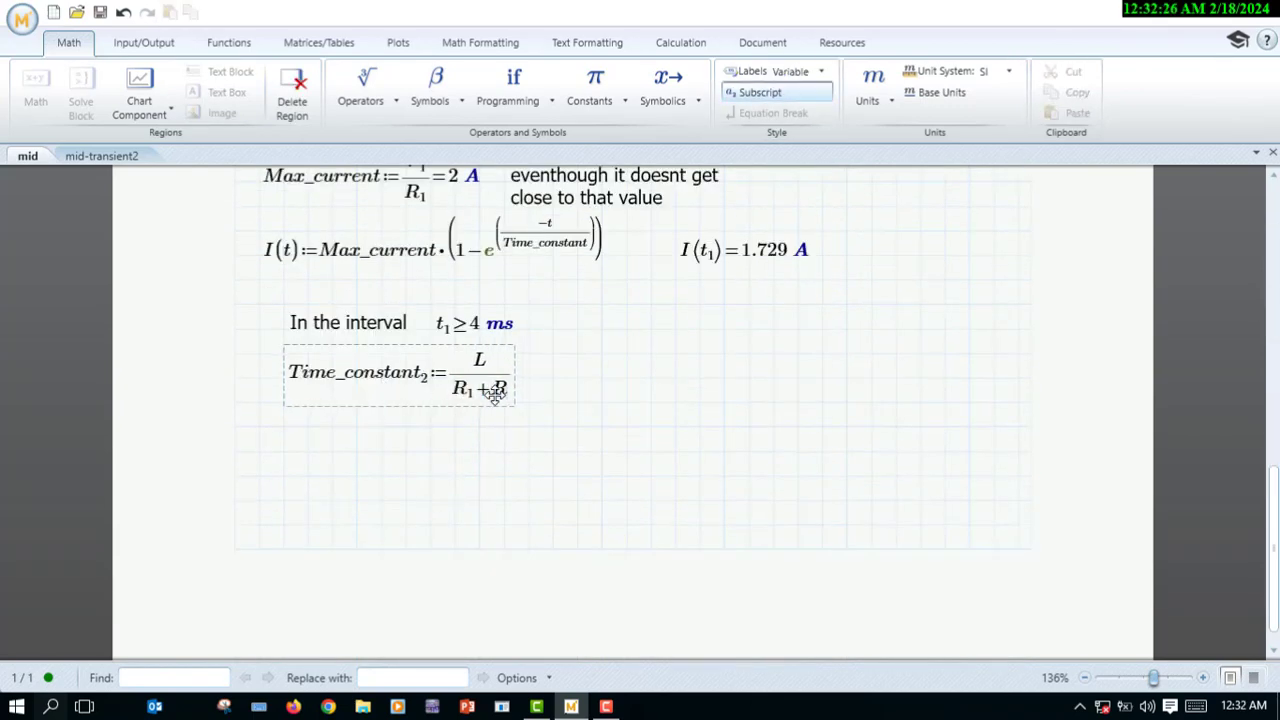
type(".1+R.2=")
Express the Time_constant₂ result in ms.
left_click(862, 101)
left_click(860, 532)
left_click(748, 503)
left_click(308, 427)
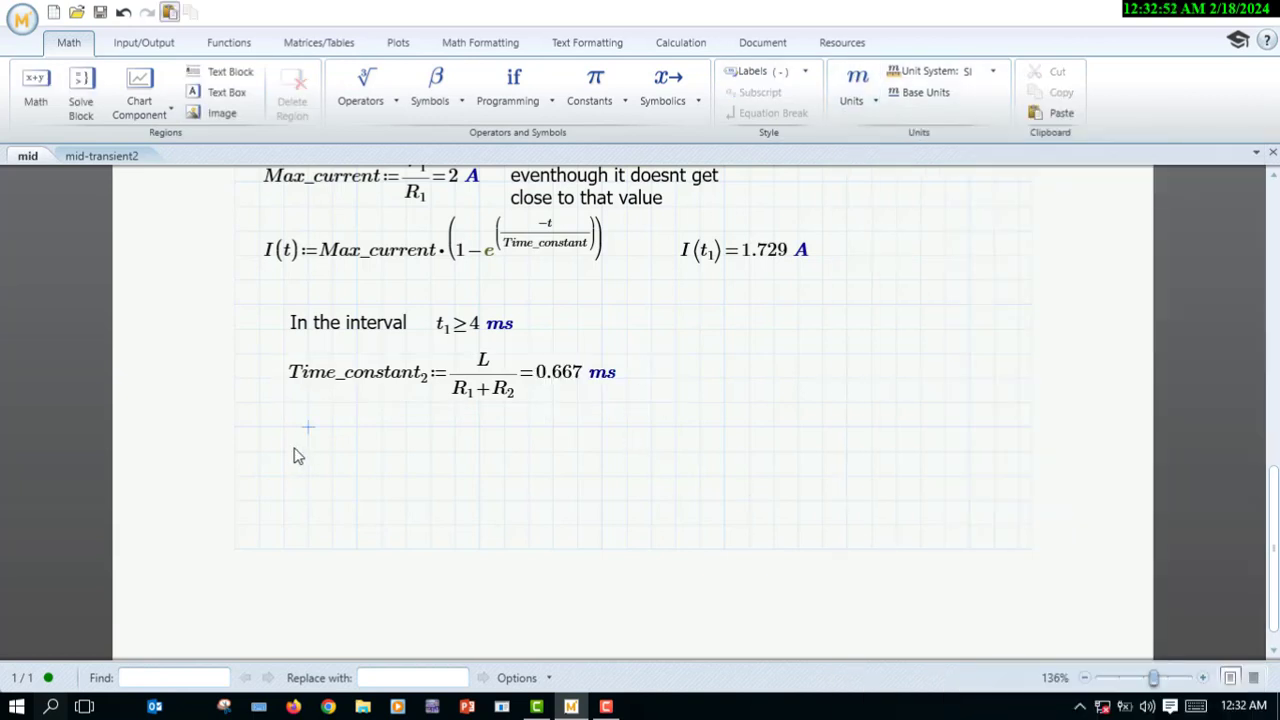
Start the function definition I₂(t) := with an empty pair of parentheses, below the Time_constant₂ equation.
type("I")
left_click(760, 93)
type("2")
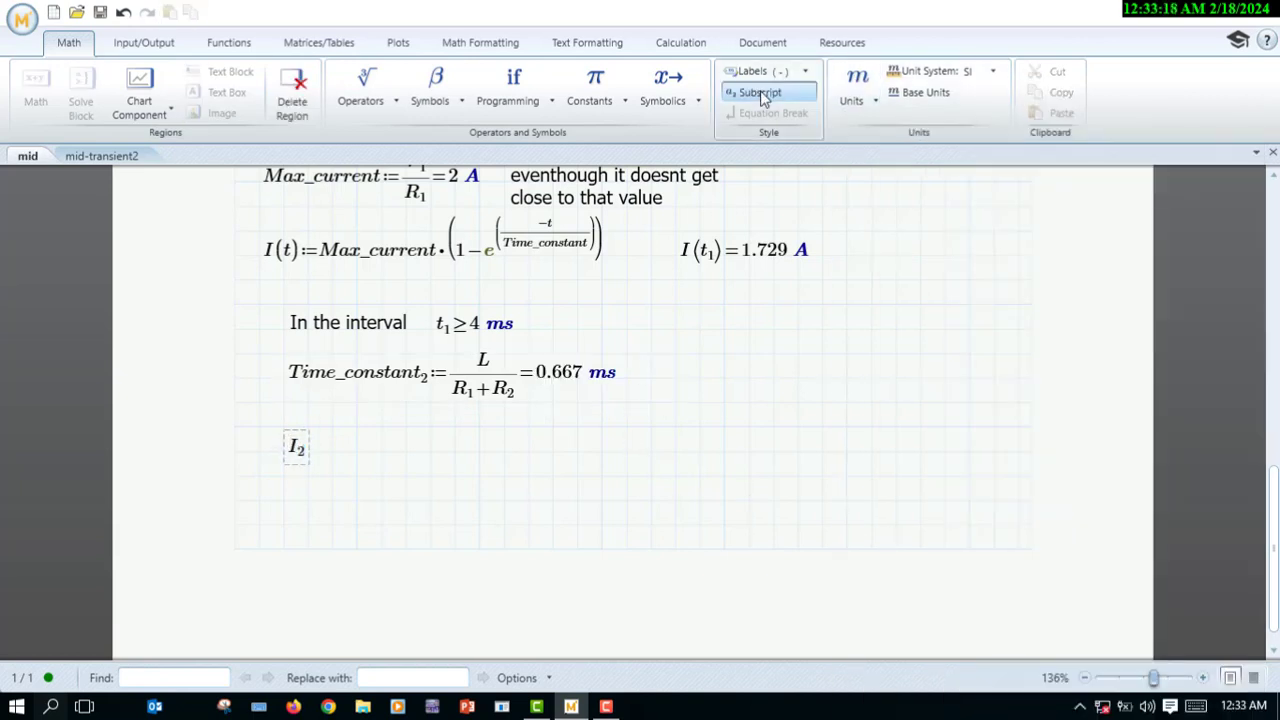
type("(t):=")
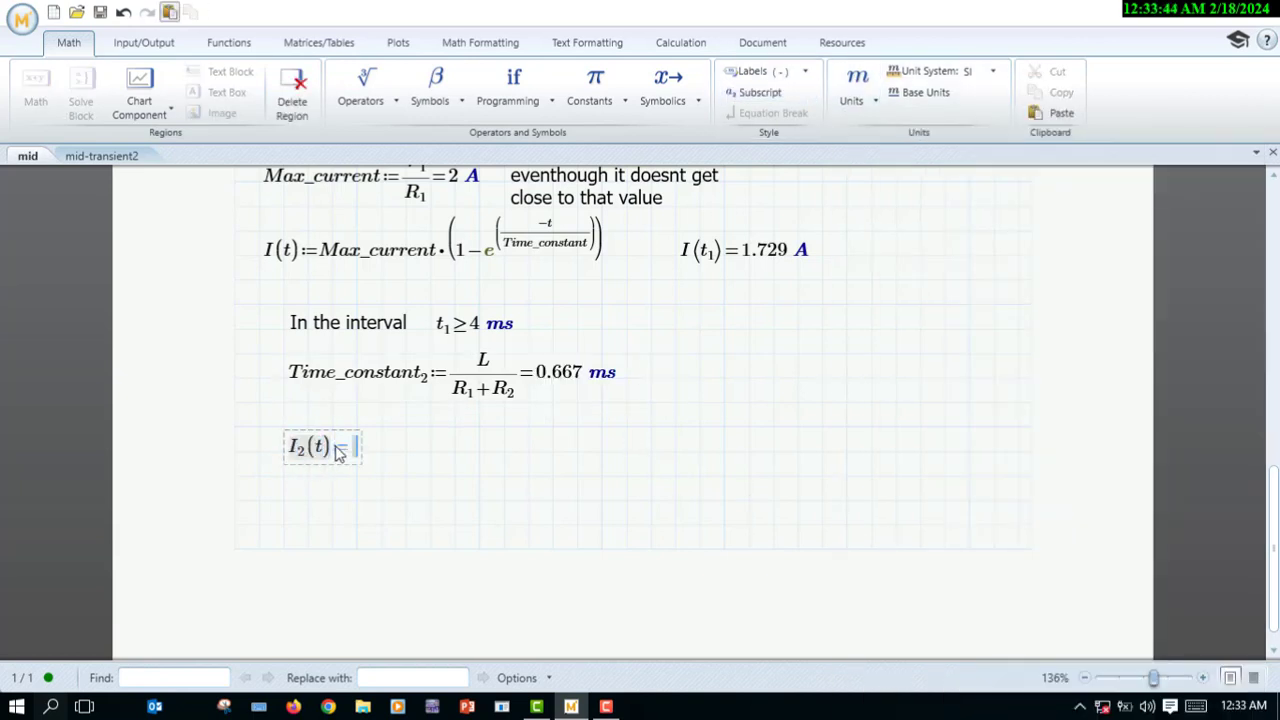
type("(")
Add subscript 1 to the current name I in both the first interval's function definition and its evaluation at t₁.
left_click(275, 251)
left_click(760, 93)
type("1")
left_click(690, 251)
left_click(760, 93)
type("1")
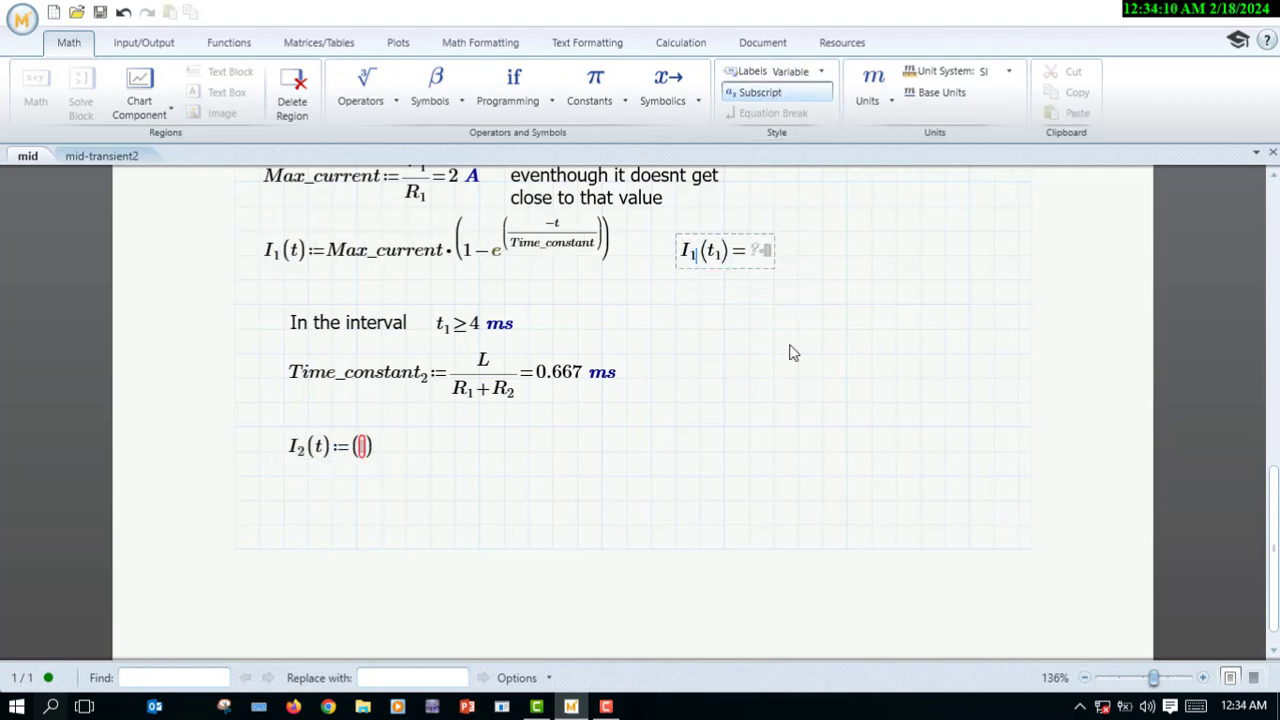
left_click(791, 351)
Insert a copy of I₁(t) into the parentheses of the I₂(t) definition, followed by a minus operator.
left_click_drag(266, 252, 304, 252)
left_click(362, 449)
key("ctrl+v")
type("-")
Complete the subtraction with the fraction V₁/(R₁+R₂), reusing L/(R₁+R₂) from Time_constant₂ and replacing its numerator.
left_click_drag(513, 390, 456, 362)
left_click(191, 12)
left_click(427, 447)
key("ctrl+v")
scroll(474, 466, "up", 5)
scroll(474, 466, "down", 6)
key("BackSpace")
type("V")
left_click(760, 93)
type("1")
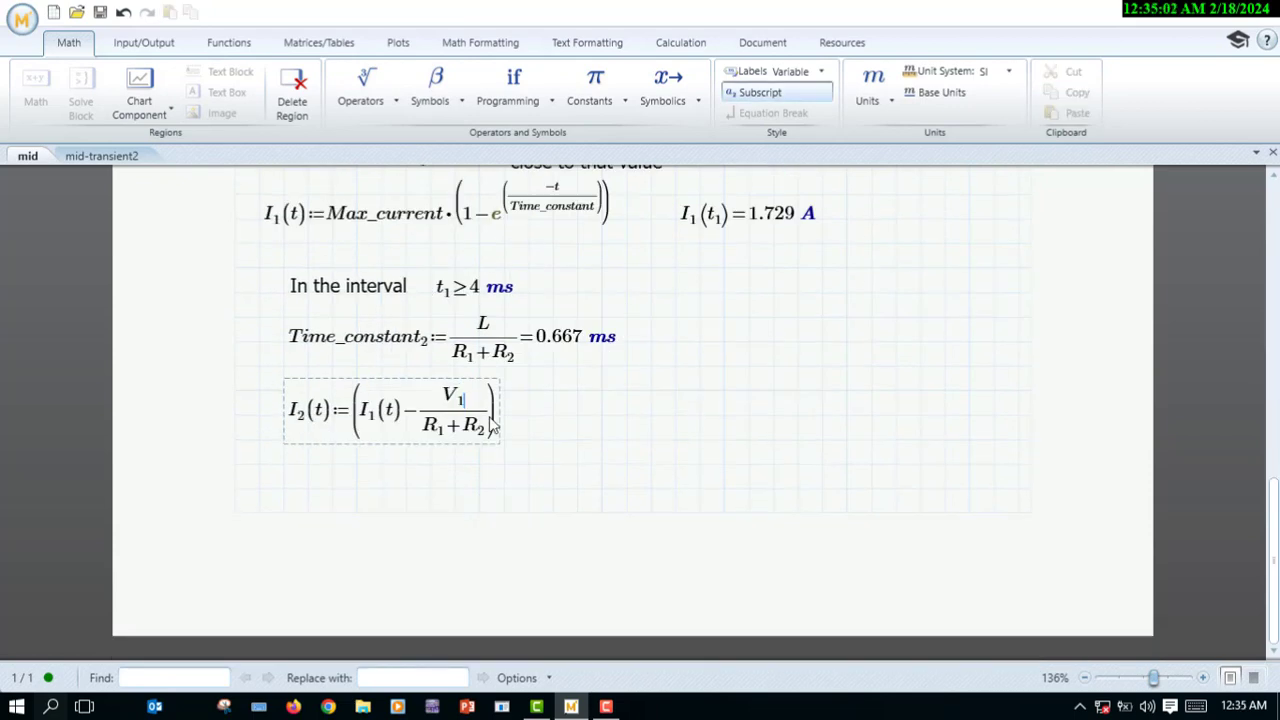
Multiply the parenthesized term of I₂(t) by e raised to −(t−4 ms)/Time_constant₂.
left_click(499, 420)
type("*e^")
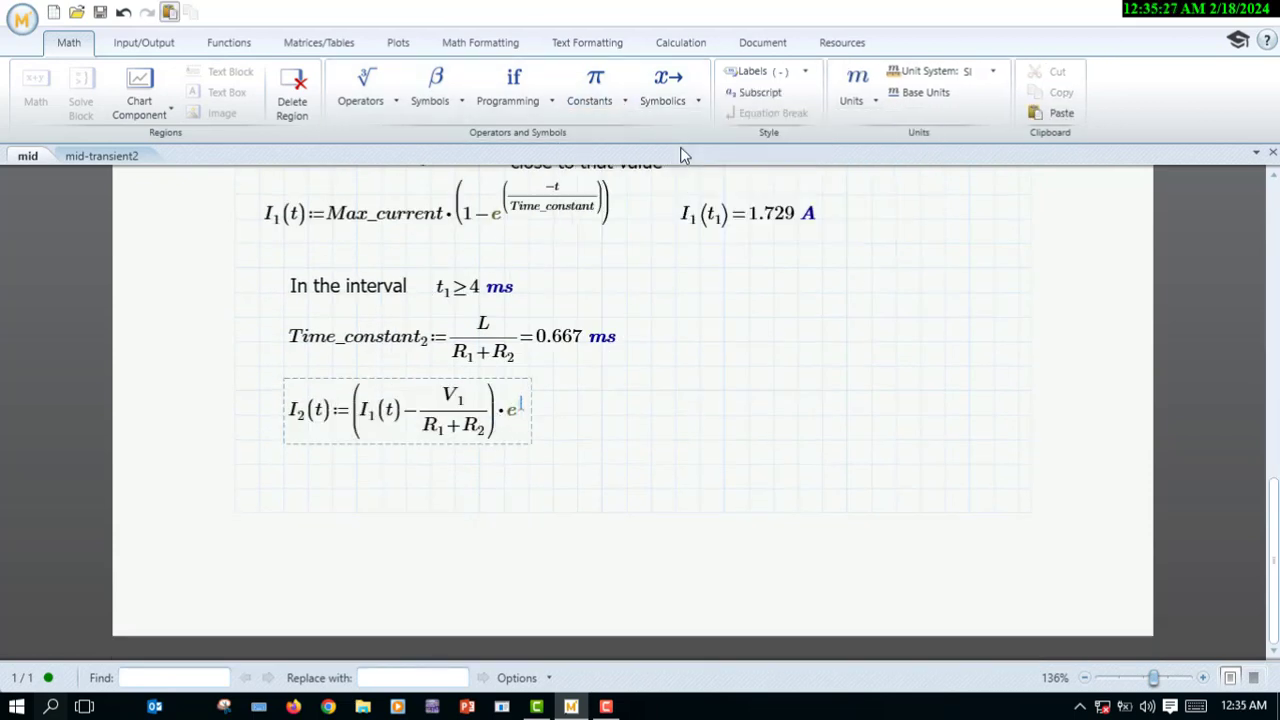
type("(-(t-4ms")
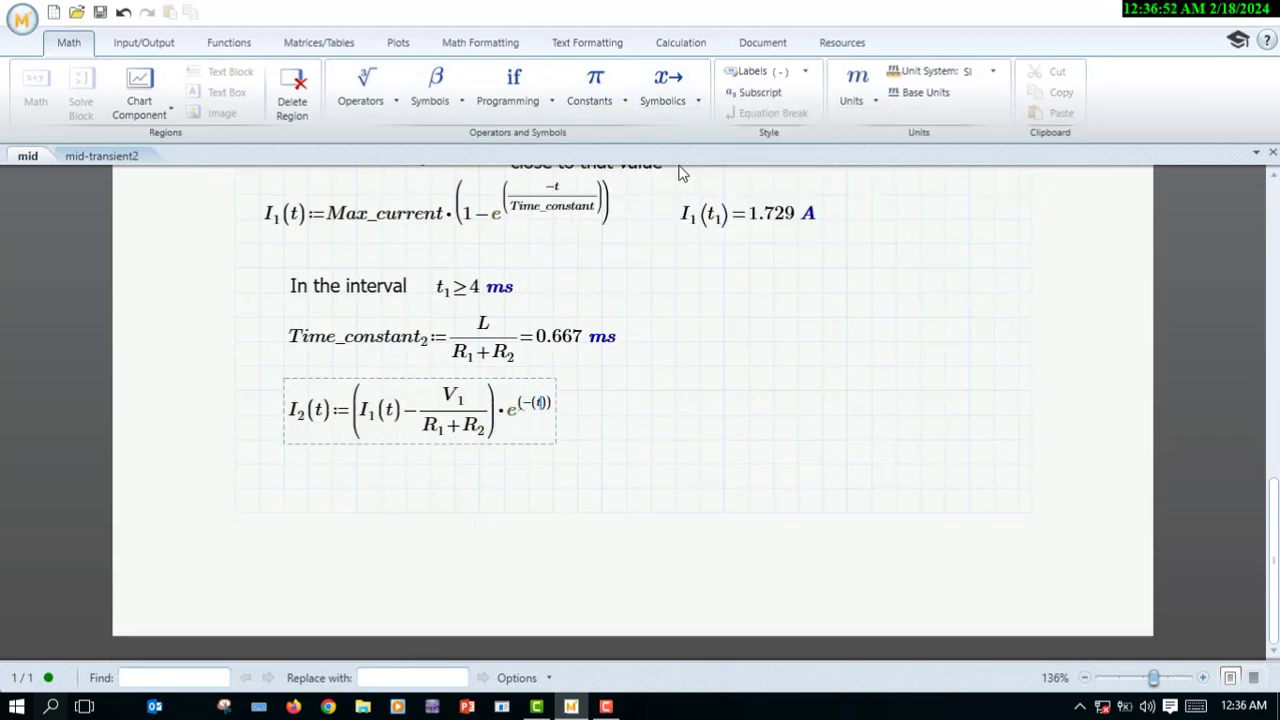
key("space")
key("space")
type("/")
left_click_drag(430, 339, 290, 338)
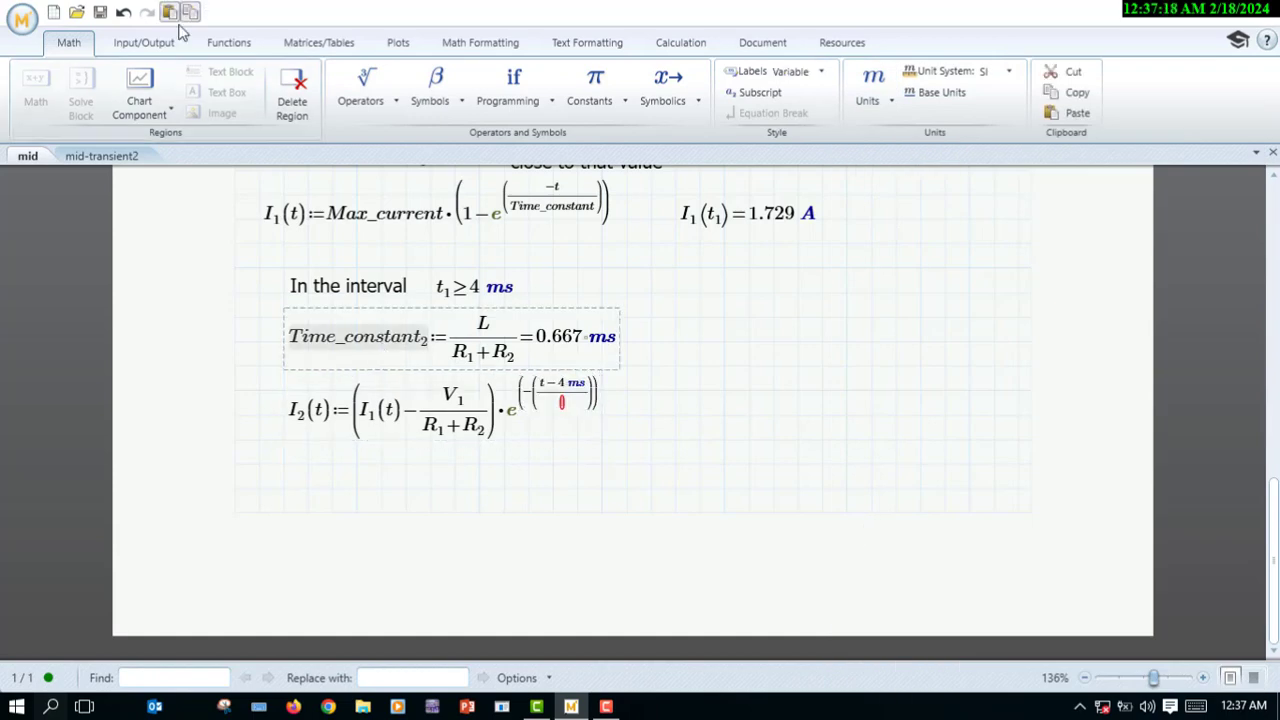
left_click(190, 12)
left_click(568, 411)
left_click(170, 12)
Add a copy of V₁/(R₁+R₂) as the final term of the I₂(t) definition.
left_click(642, 434)
type("+")
left_click(453, 431)
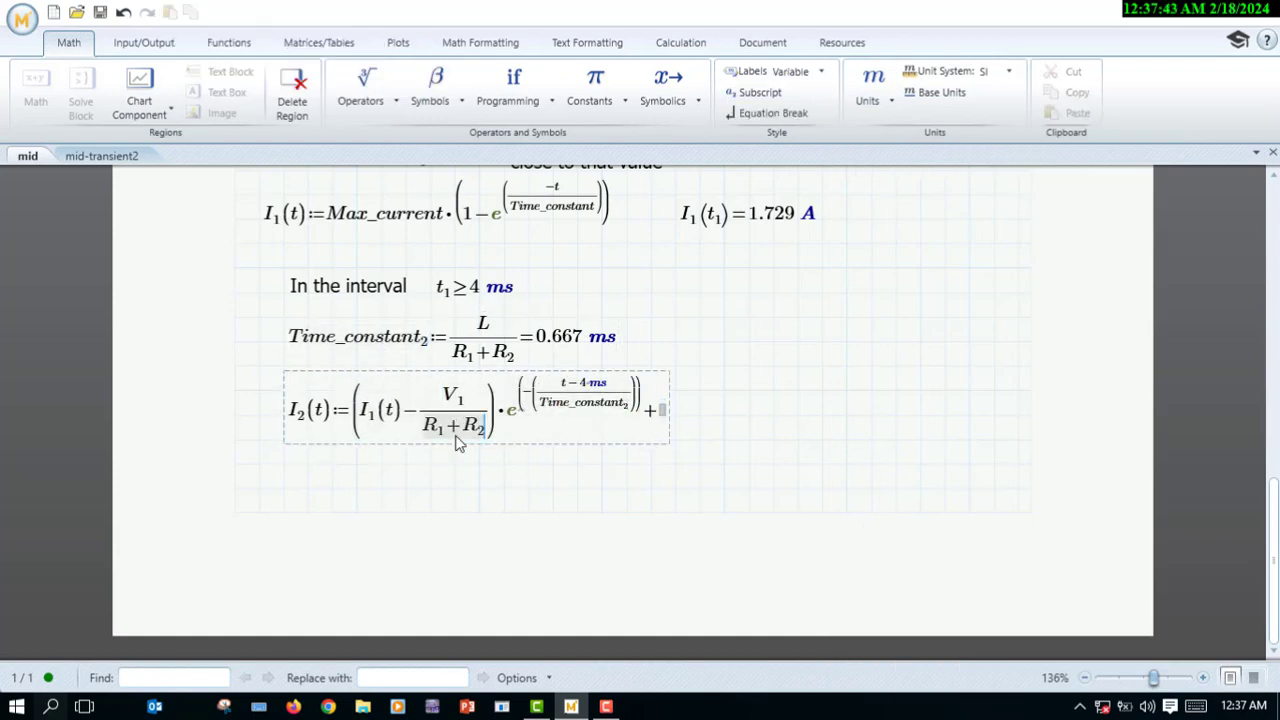
key("space")
key("ctrl+c")
left_click(664, 417)
key("ctrl+v")
left_click(803, 439)
Change the argument of I₁ inside the I₂(t) definition to t₁.
left_click(390, 410)
left_click(771, 95)
type("1")
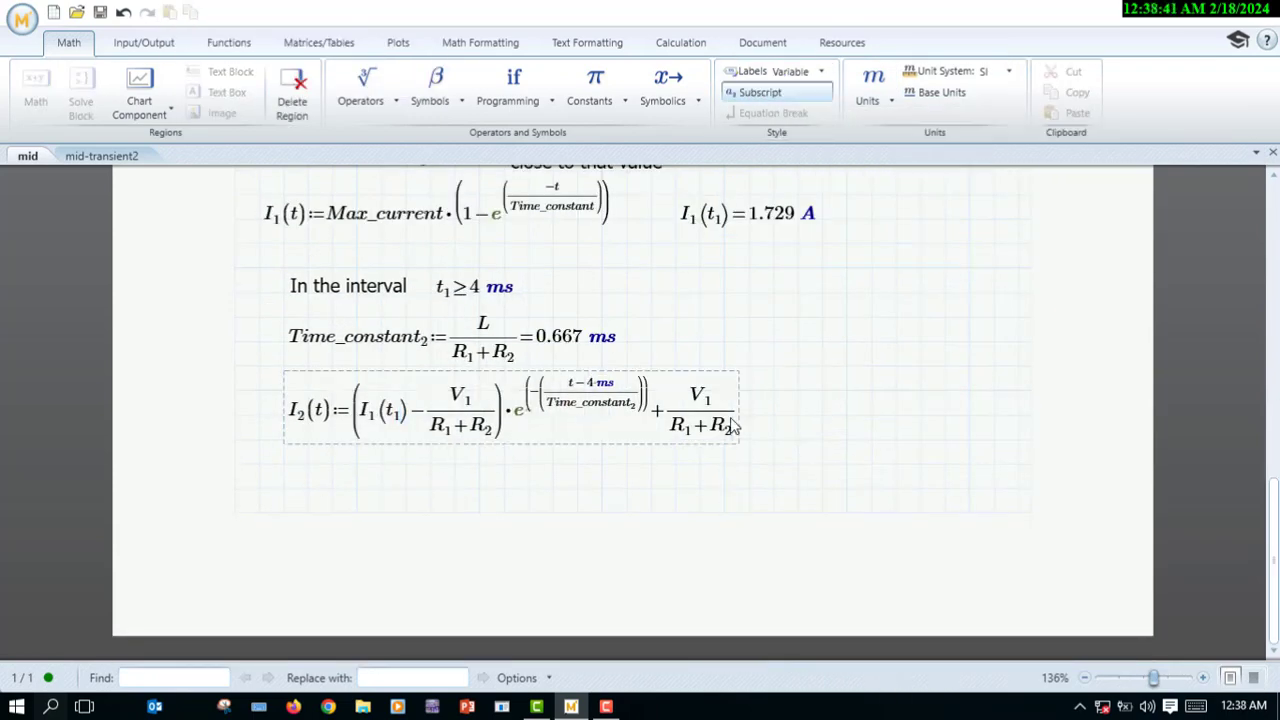
Restructure the exponent in I₂(t) so its numerator reads −(t−4 ms) over Time_constant₂.
left_click(541, 400)
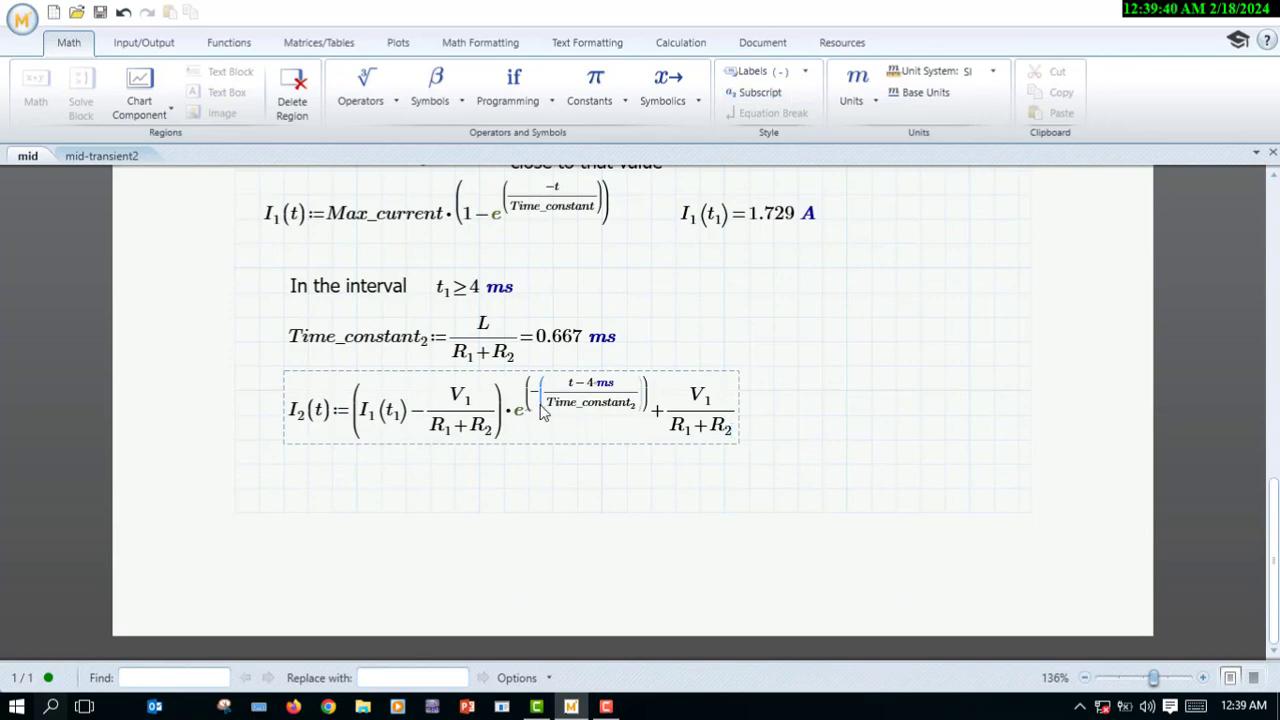
key("BackSpace")
left_click(562, 385)
left_click(574, 385)
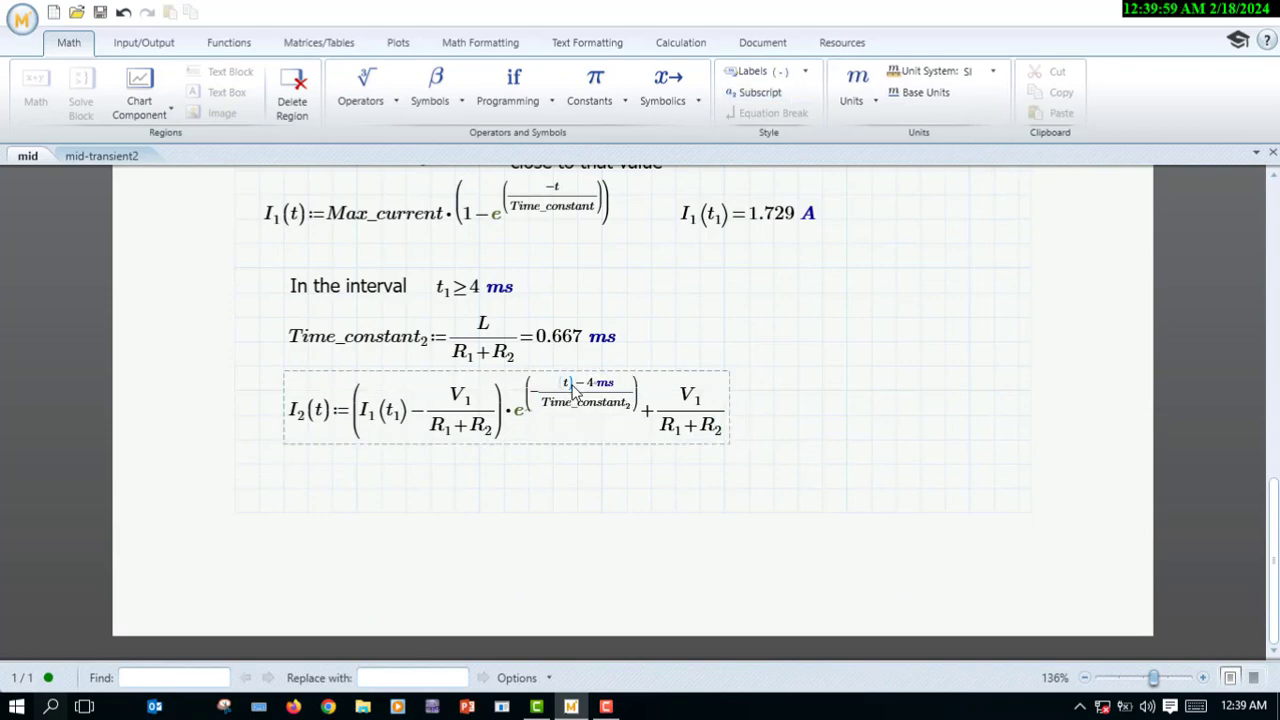
type("(")
left_click(541, 393)
key("BackSpace")
type("-(")
scroll(640, 400, "up", 5)
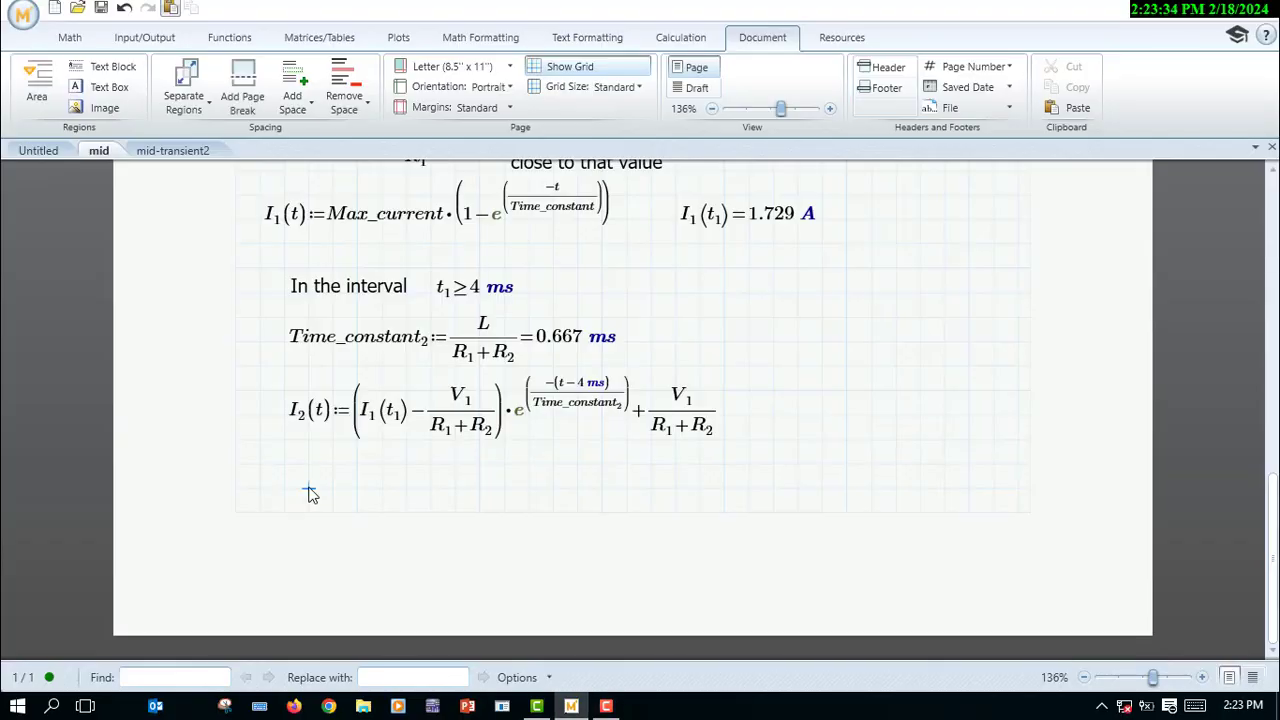
Define a range variable t below I₂(t), starting at 0 ms with 0.01·Time_constant as its second value.
left_click(310, 482)
type("t:0")
left_click(69, 37)
left_click(873, 95)
left_click(880, 342)
type(",0.01")
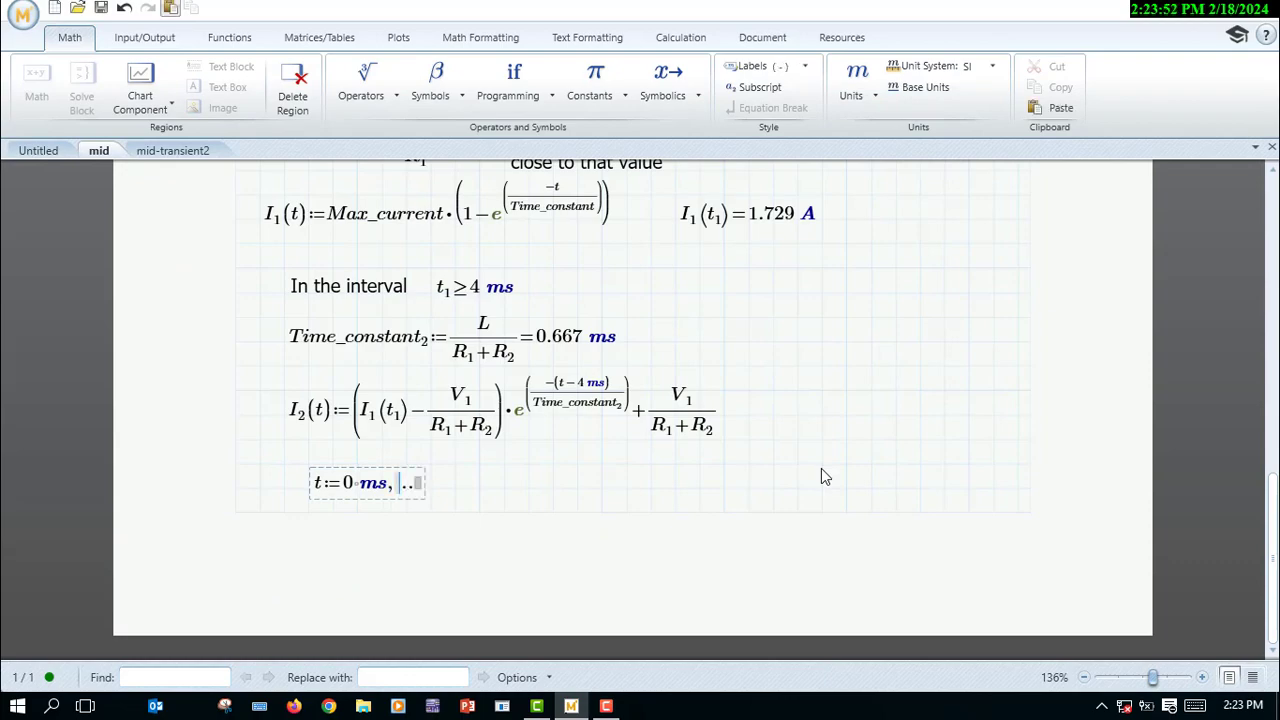
key("Right")
scroll(820, 469, "up", 3)
left_click(351, 292)
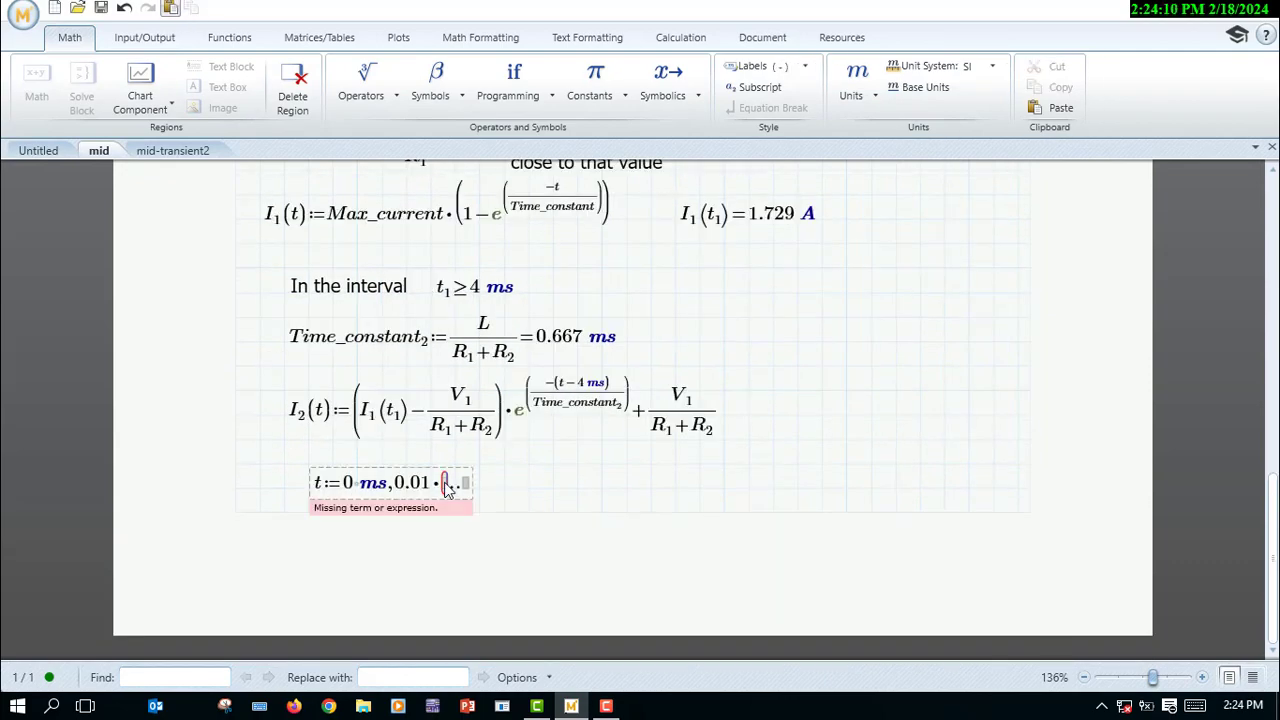
type("Time_constant;")
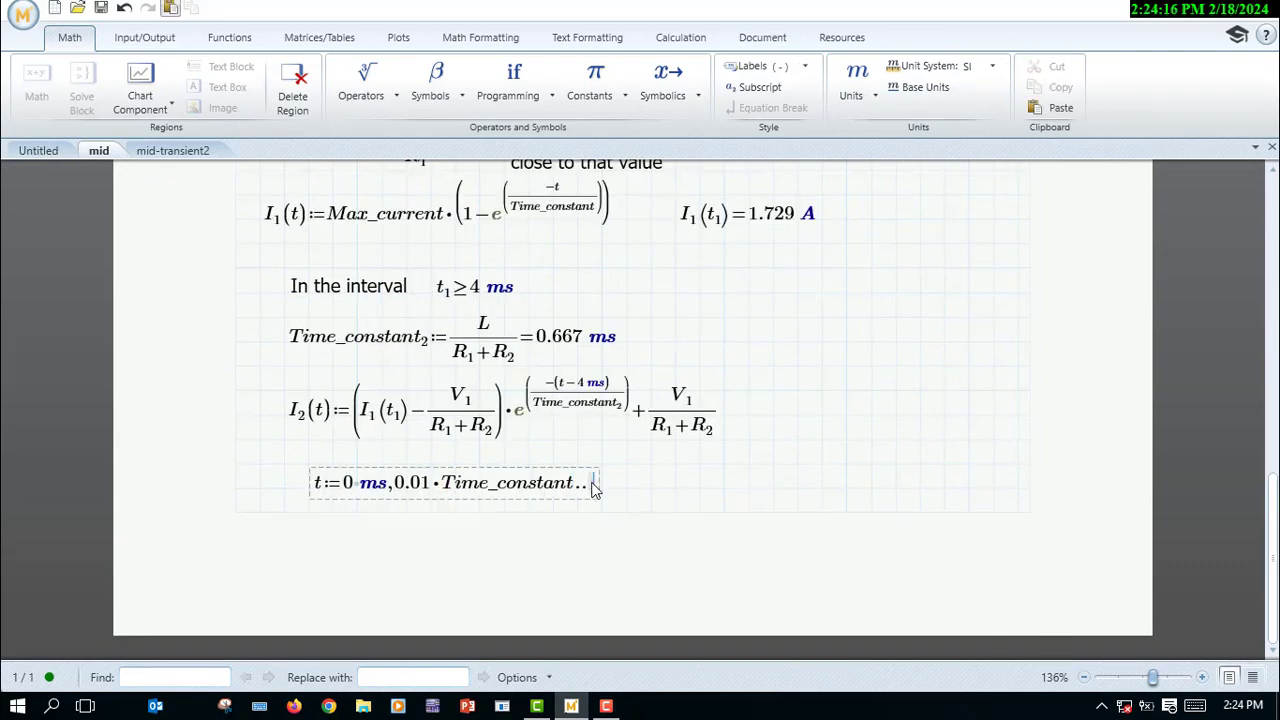
Set the end value of the range variable t to 5·t₁.
type("5*")
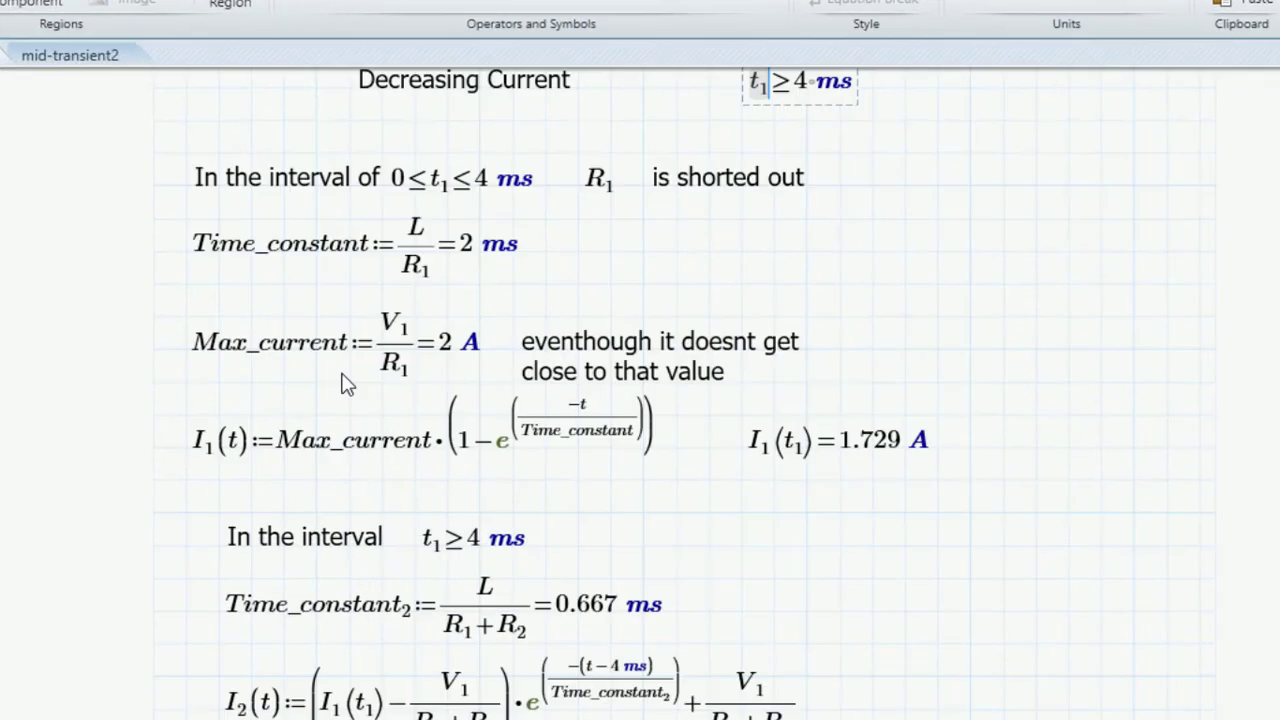
scroll(341, 373, "down", 3)
left_click(727, 526)
key("ctrl+v")
left_click(337, 512)
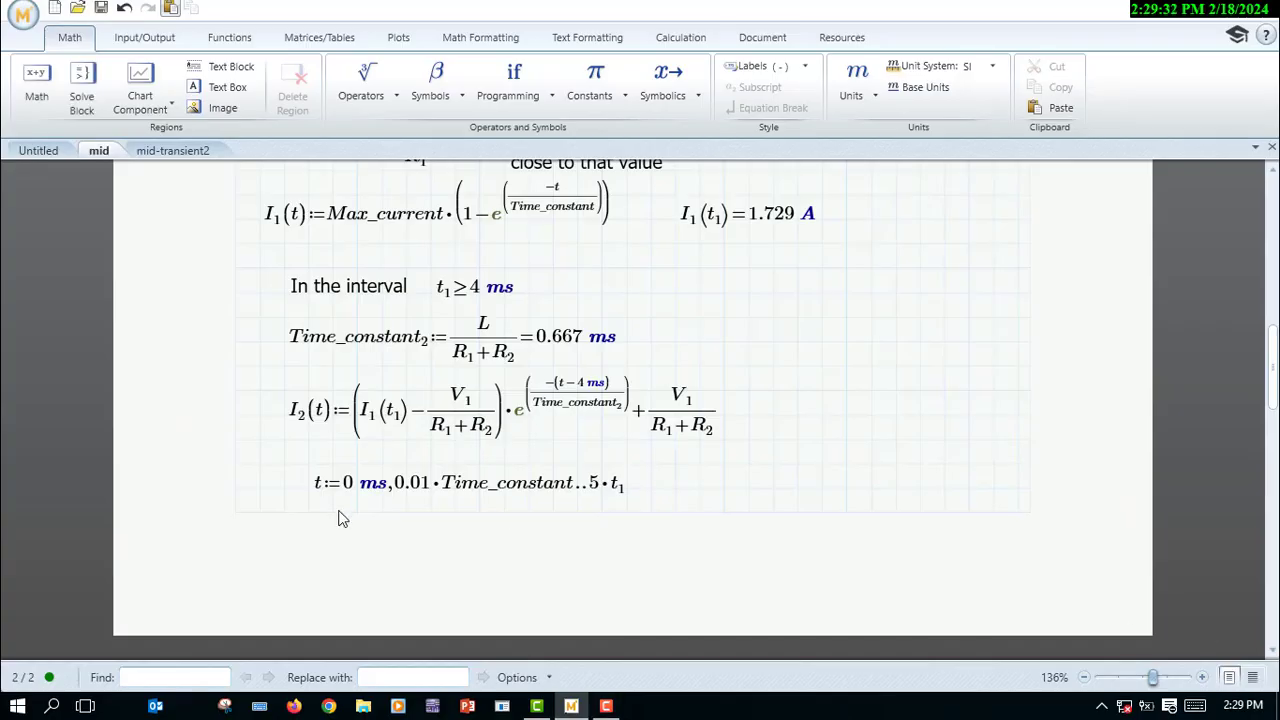
On the second page, define I(t) with an if statement using the condition t < 4 ms.
scroll(337, 512, "down", 6)
left_click(285, 393)
type("I(t):")
left_click(510, 93)
left_click(661, 144)
type("t")
scroll(771, 239, "up", 3)
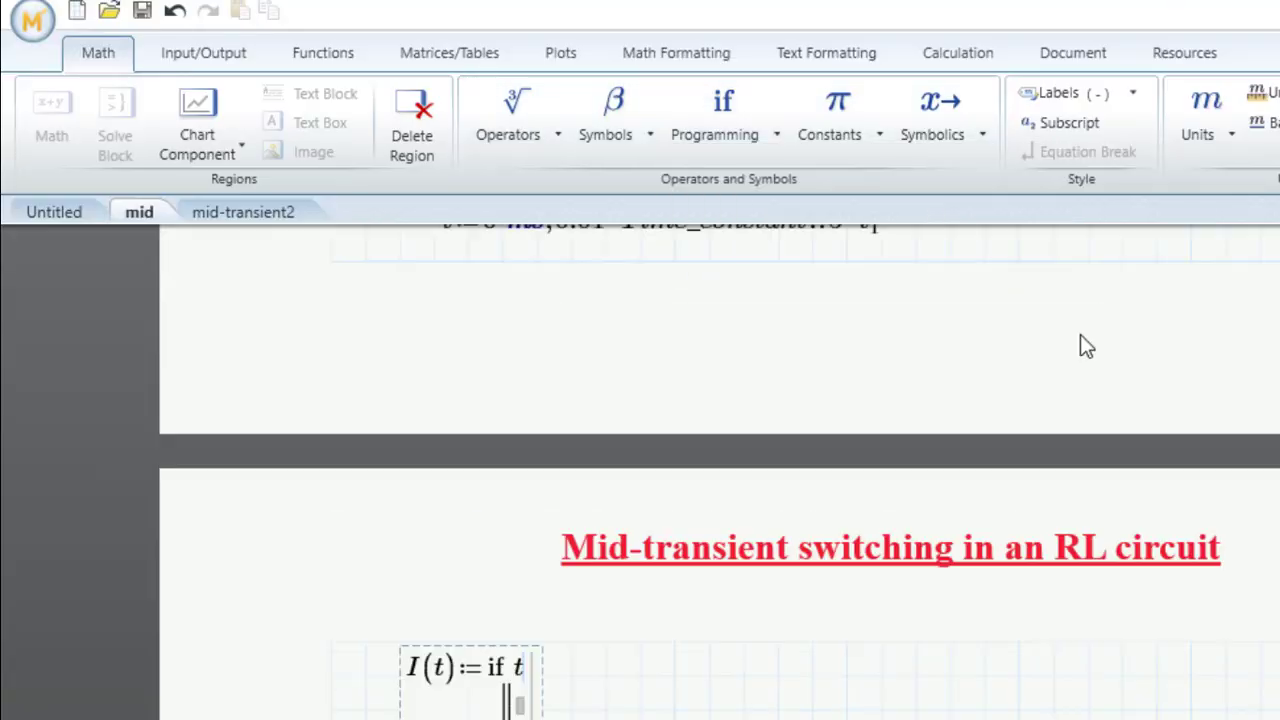
scroll(771, 239, "down", 3)
type("<0")
left_click(858, 93)
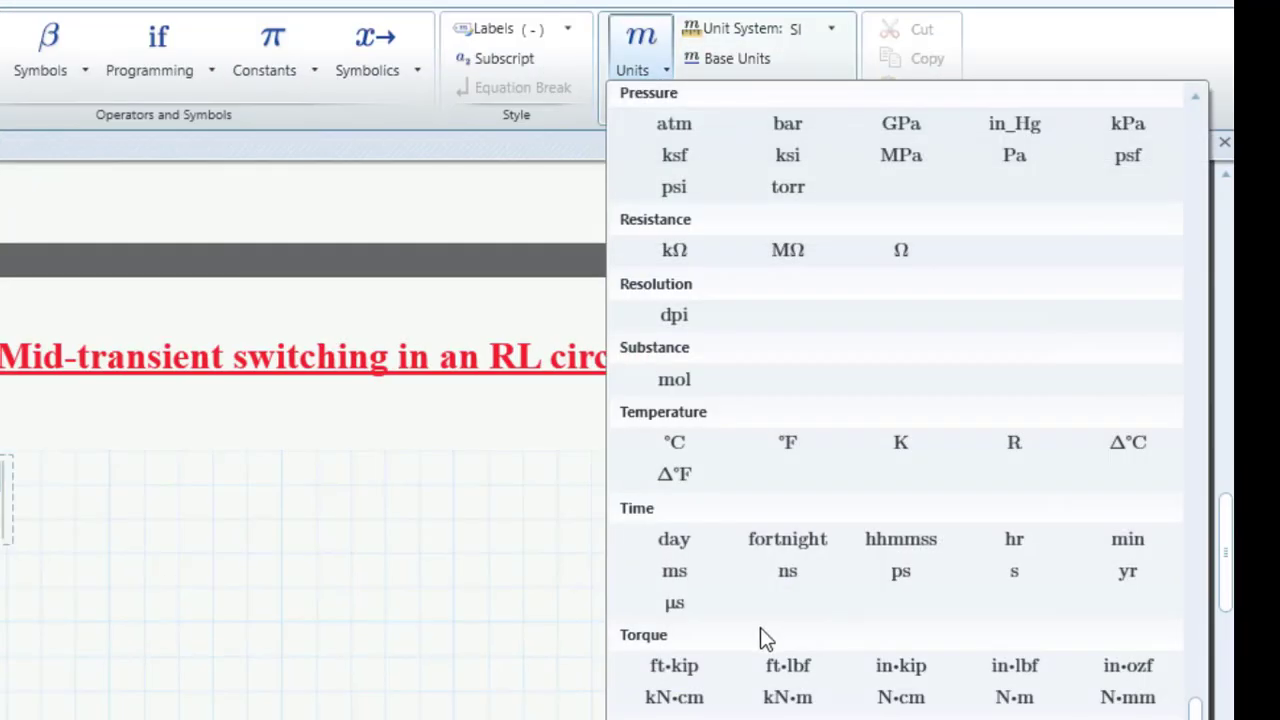
left_click(674, 571)
Add an else branch to I(t), returning I₁(t) when the condition holds and I₂(t) otherwise.
left_click(227, 387)
left_click(157, 50)
left_click(366, 150)
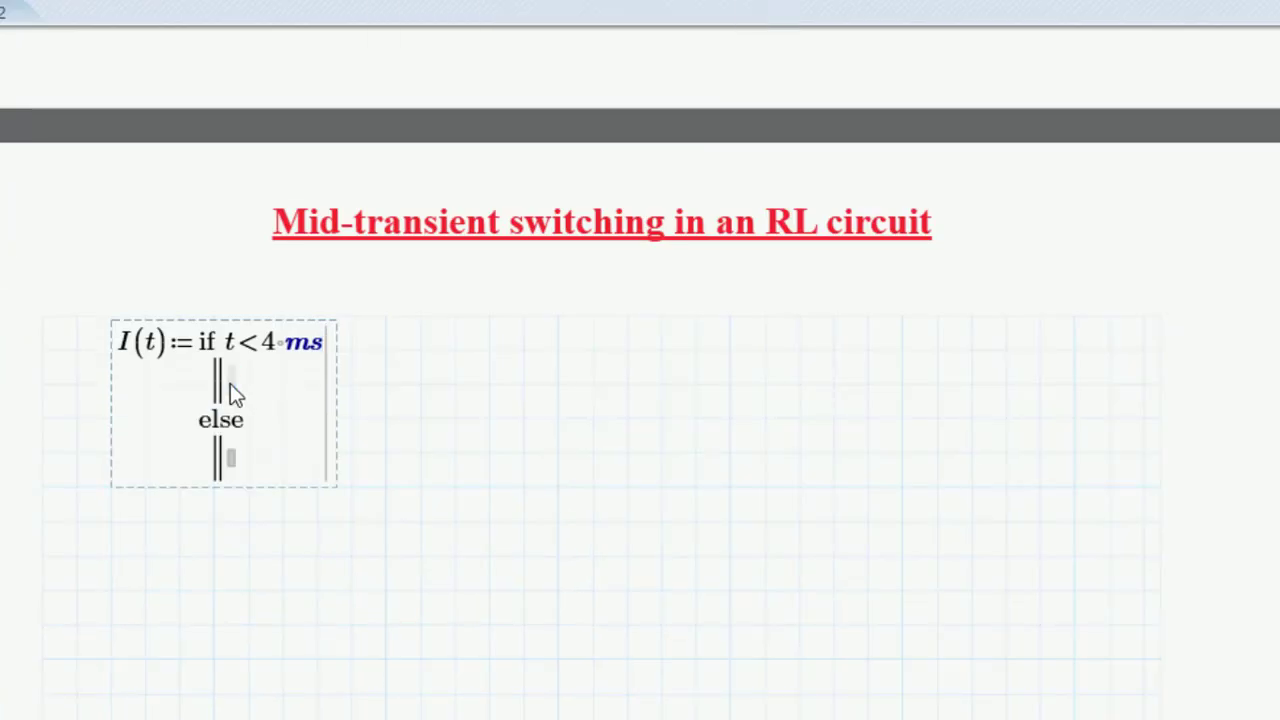
left_click(230, 384)
type("I1(t)")
left_click(228, 465)
type("I2(t)")
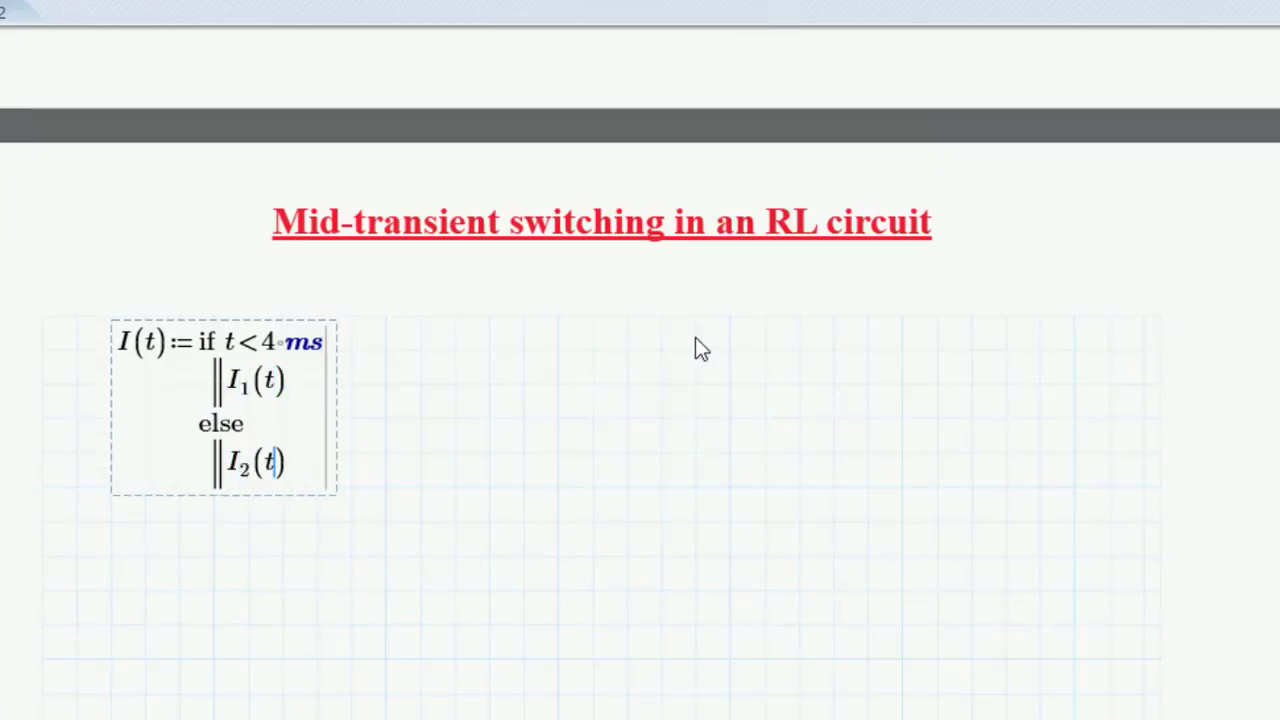
Insert an XY plot below the I(t) program and put I(t) on its y-axis.
scroll(695, 337, "down", 3)
left_click(147, 312)
key("ctrl+2")
left_click_drag(121, 134, 162, 140)
key("ctrl+c")
left_click(640, 573)
key("ctrl+v")
Put t on the plot's x-axis and widen the plot to about the full grid width.
scroll(631, 585, "down", 3)
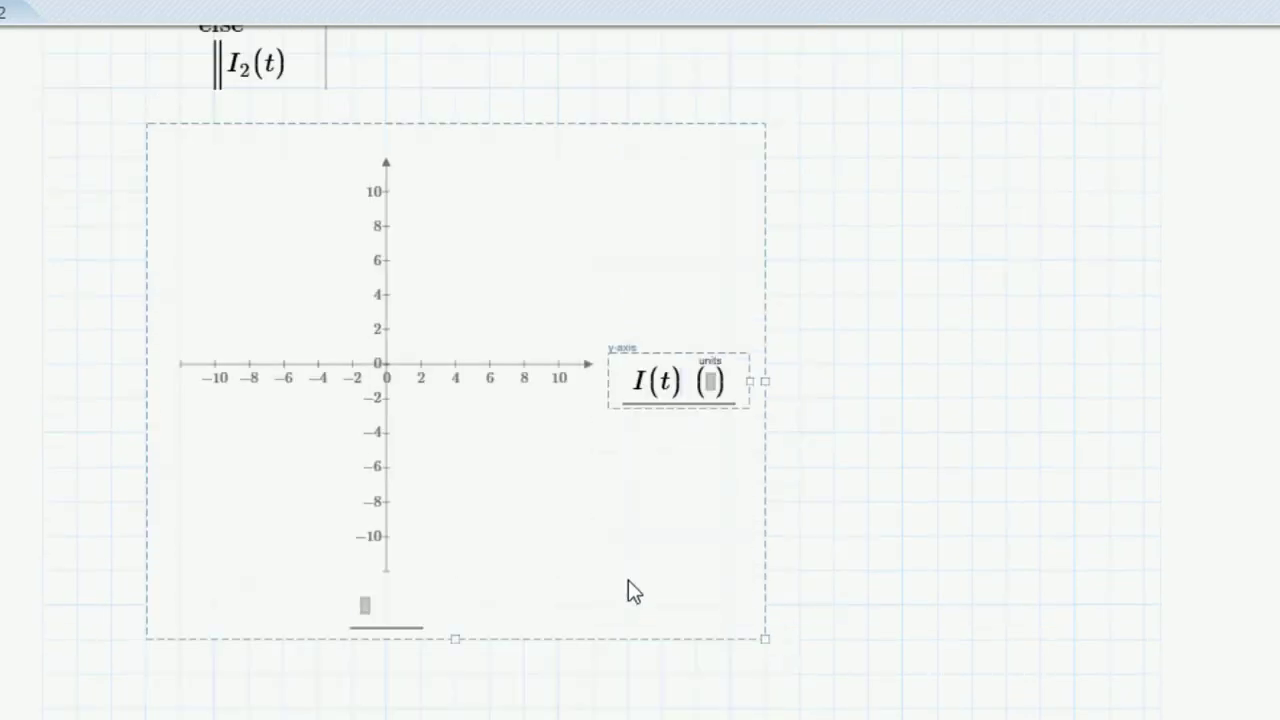
left_click(364, 669)
type("t")
left_click_drag(766, 444, 1144, 444)
Set the x-axis unit of the plot to ms.
key("Tab")
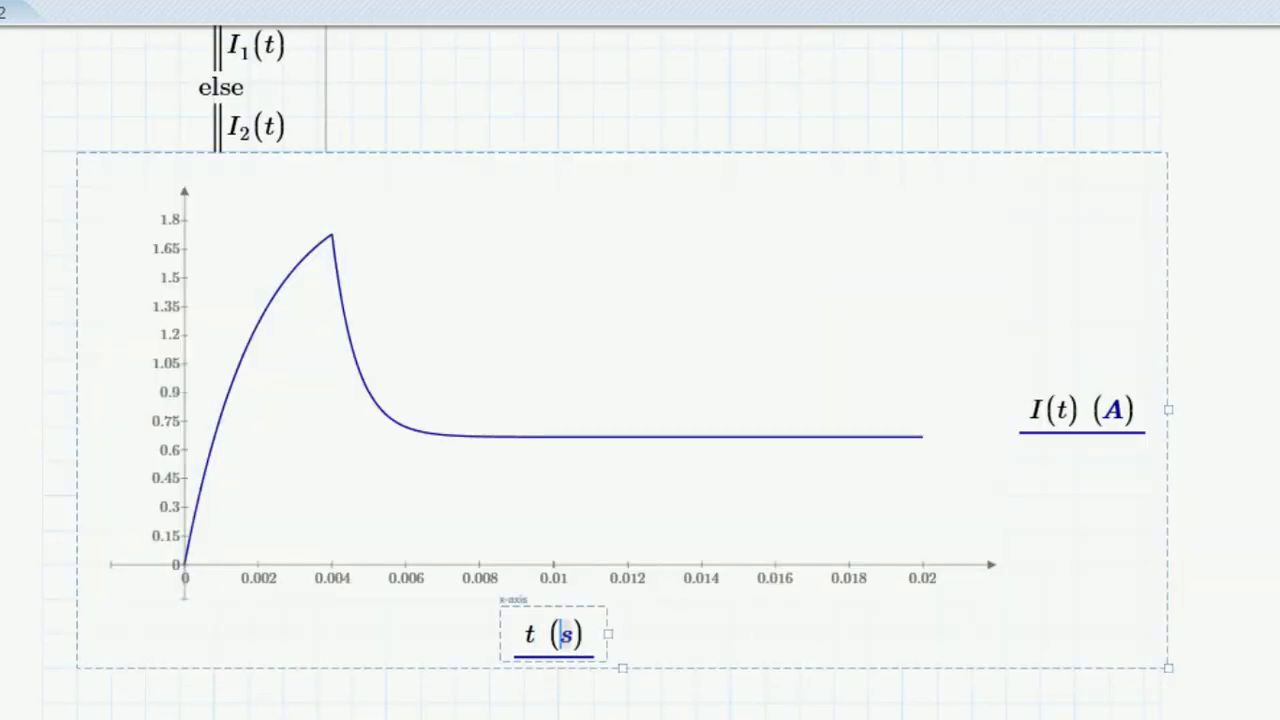
type("ms")
left_click(799, 703)
Try mA as the y-axis unit of the plot and restore it to A.
left_click(1110, 406)
type("m")
left_click(763, 697)
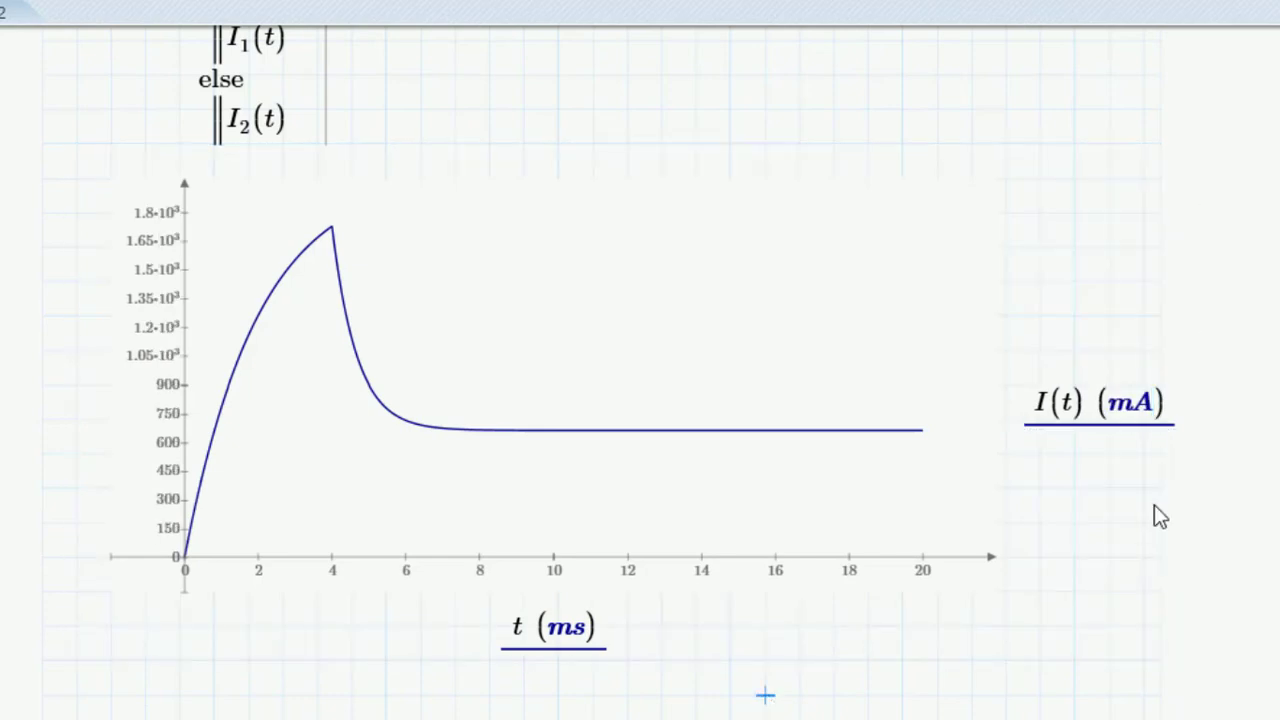
left_click(1132, 411)
key("BackSpace")
left_click(352, 697)
Format the I(t) trace with a red color and a thicker line.
left_click(1103, 404)
left_click(524, 69)
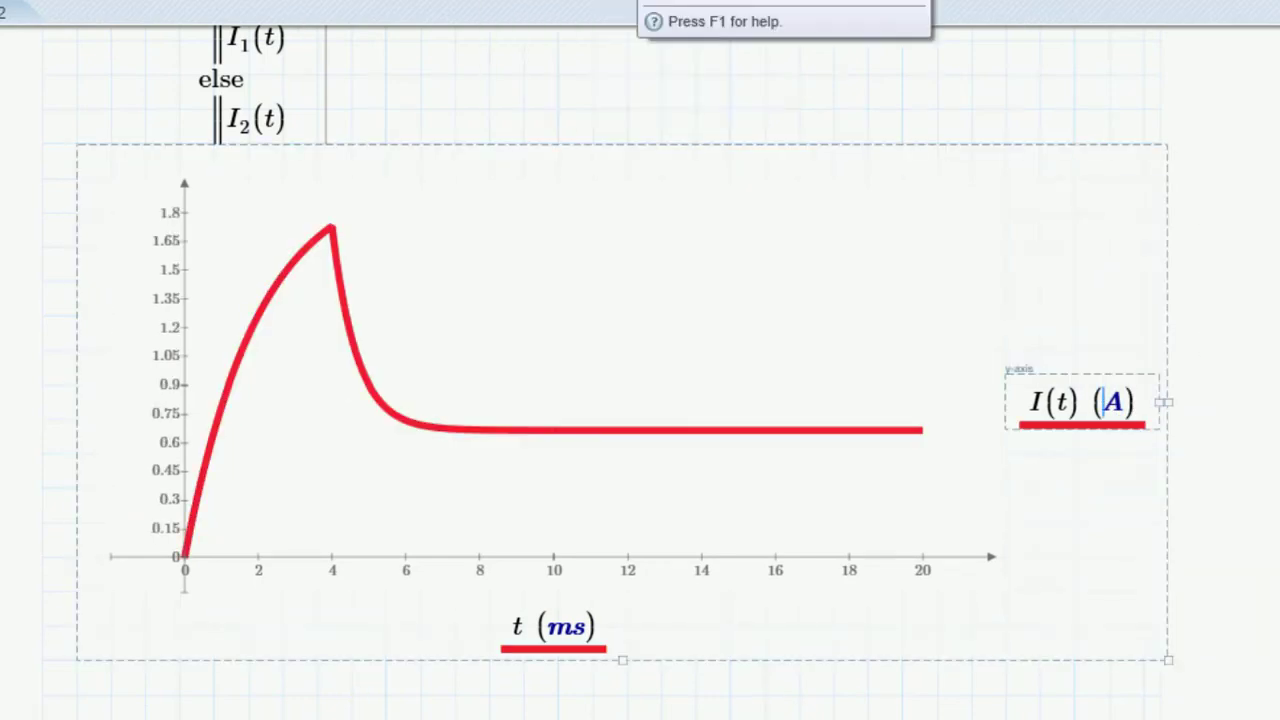
left_click(543, 9)
left_click(380, 40)
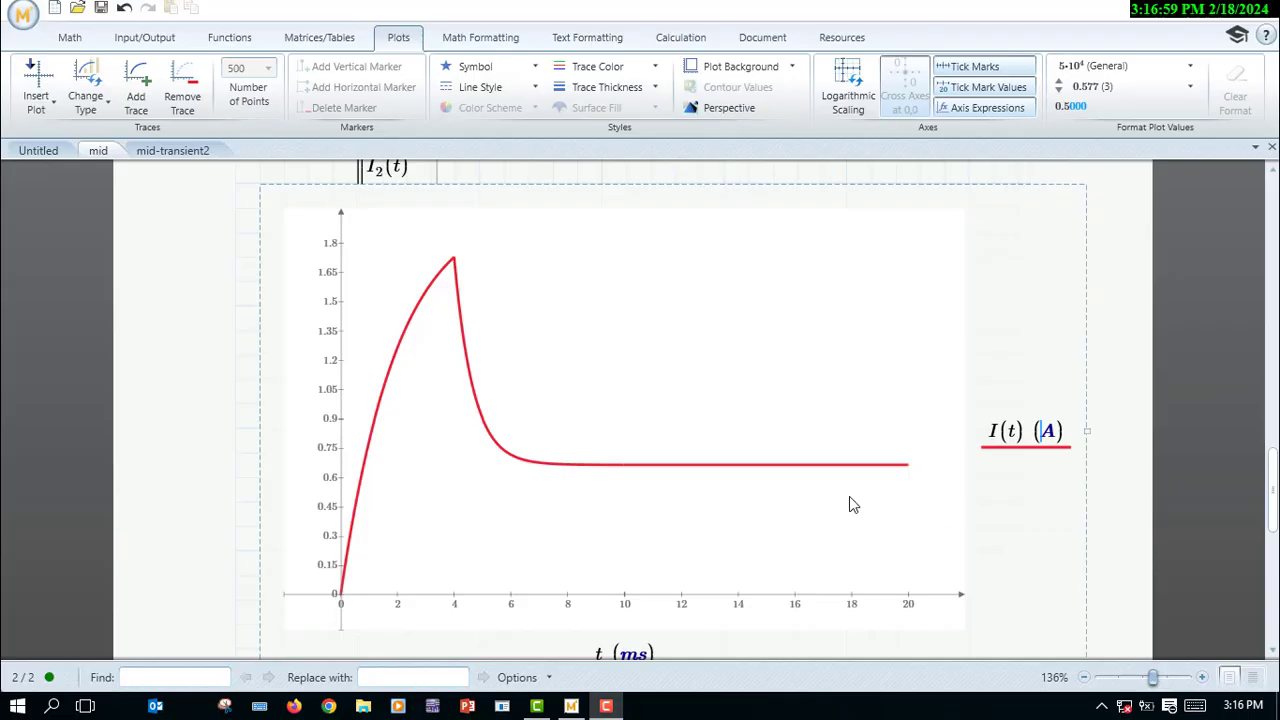
Add a vertical marker and a horizontal marker to the I(t) plot.
scroll(849, 495, "up", 3)
scroll(849, 495, "down", 2)
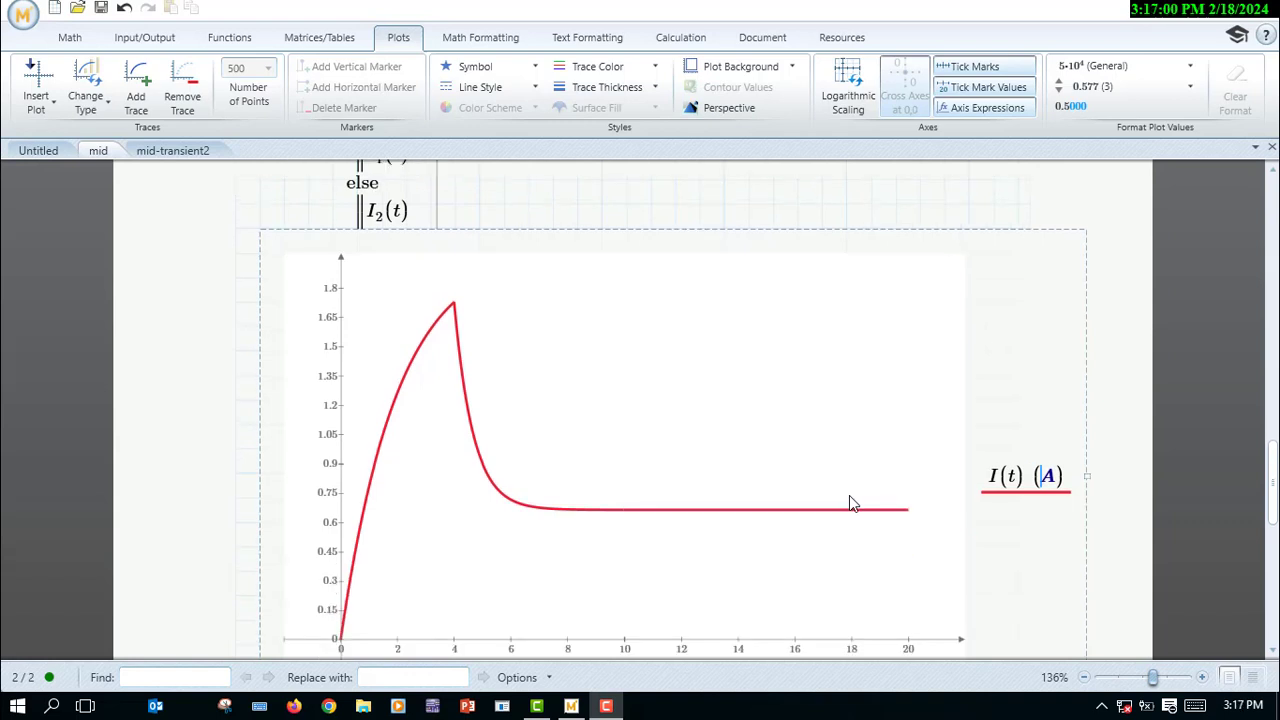
scroll(849, 503, "down", 1)
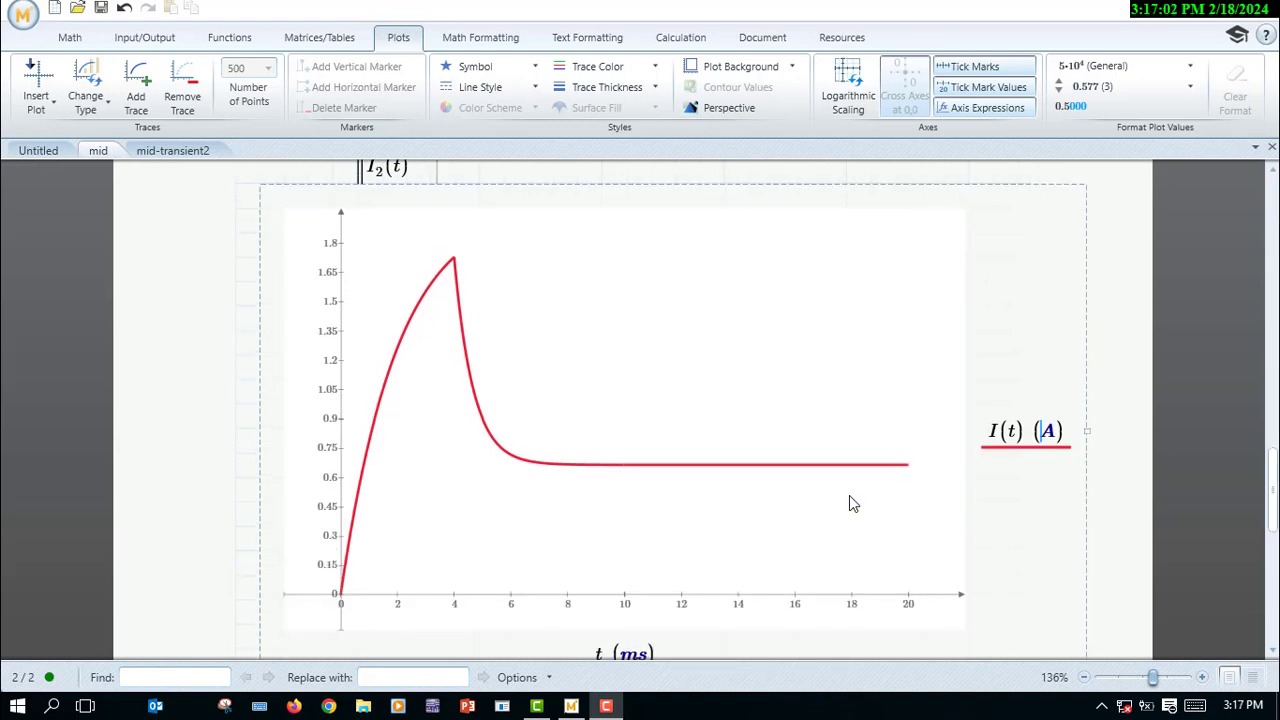
scroll(833, 472, "up", 3)
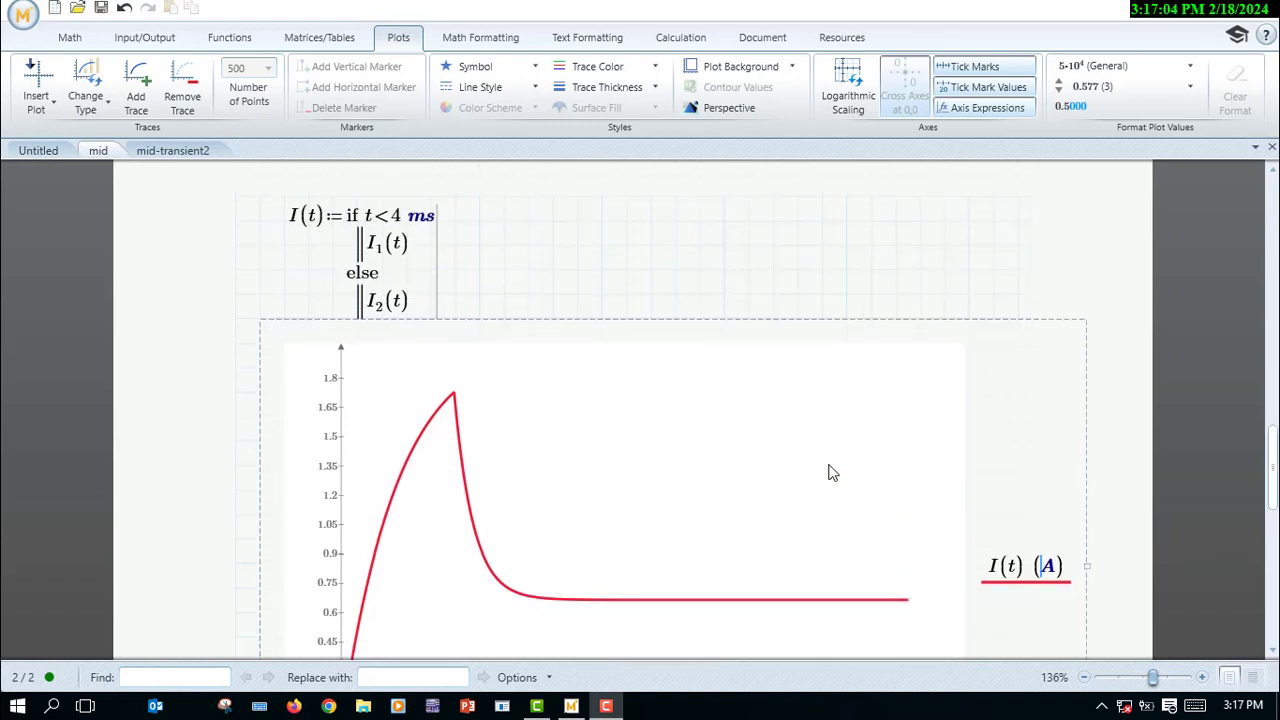
scroll(551, 495, "down", 2)
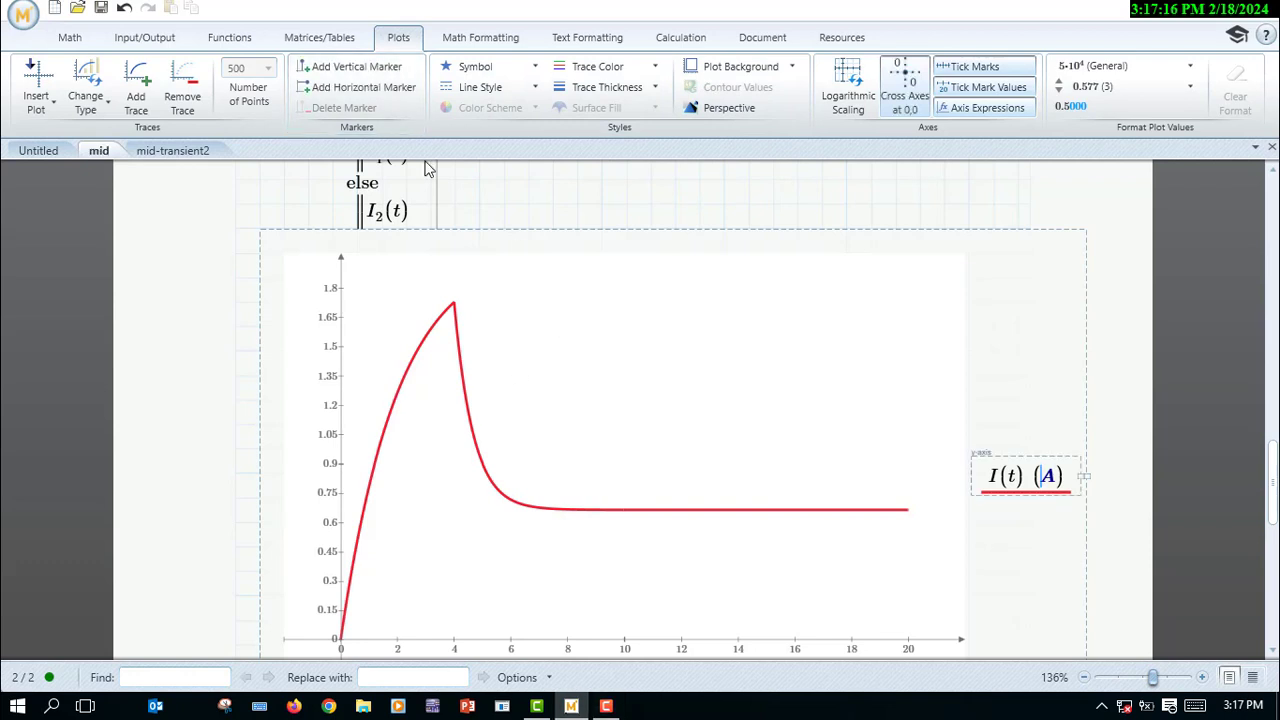
left_click(352, 66)
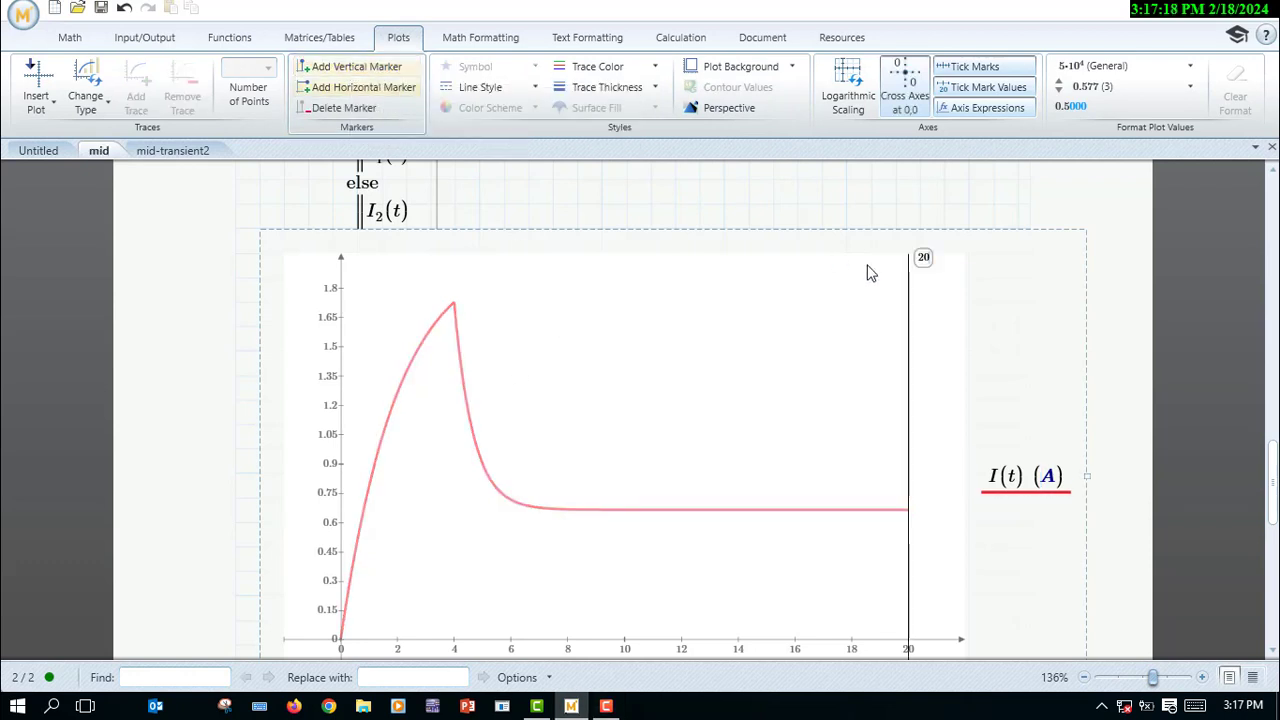
left_click(384, 90)
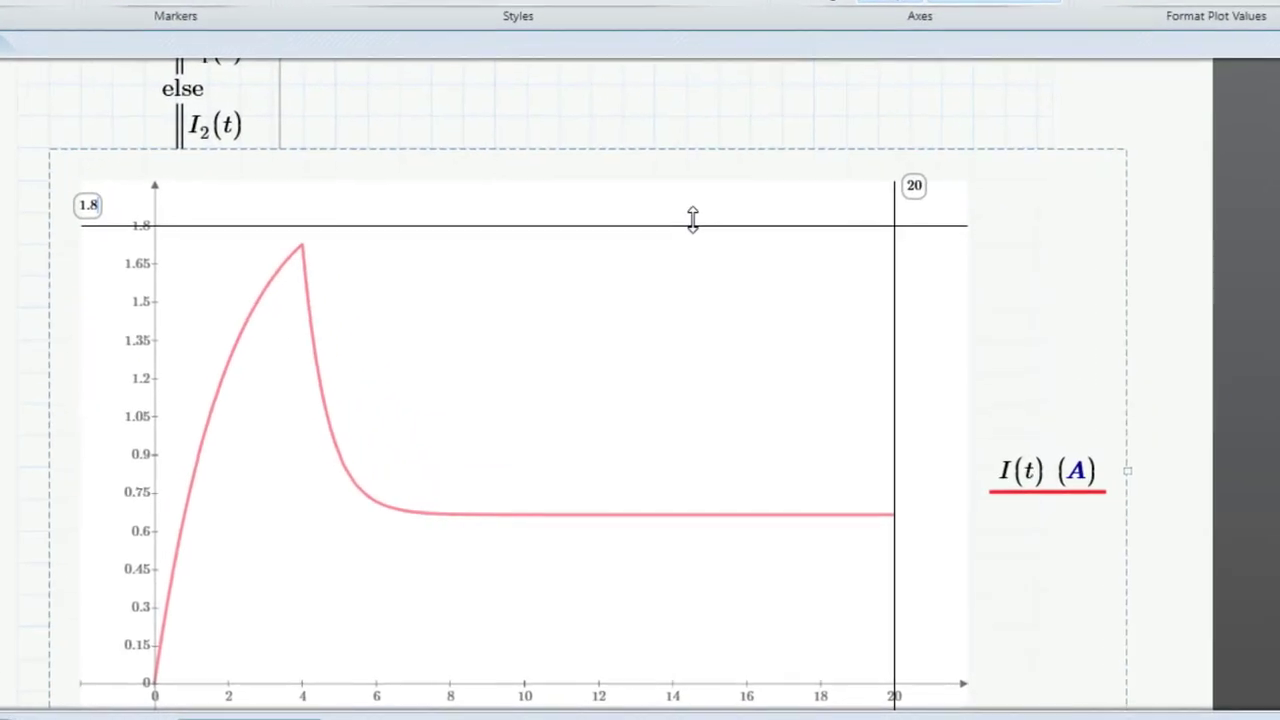
Move the markers to the current peak, the horizontal one at about 1.71 A and the vertical one at about 4.01 ms.
mouse_move(692, 220)
left_mouse_down()
mouse_move(689, 284)
mouse_move(684, 234)
left_mouse_up()
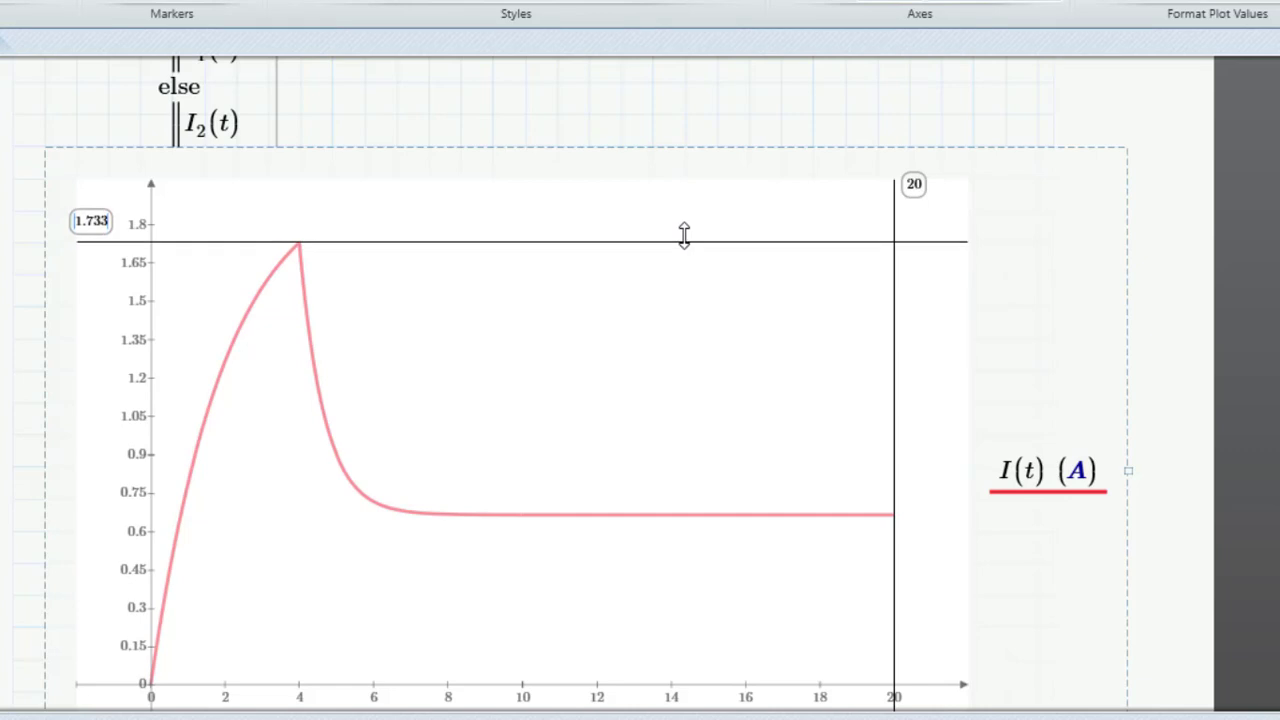
left_click_drag(684, 234, 684, 239)
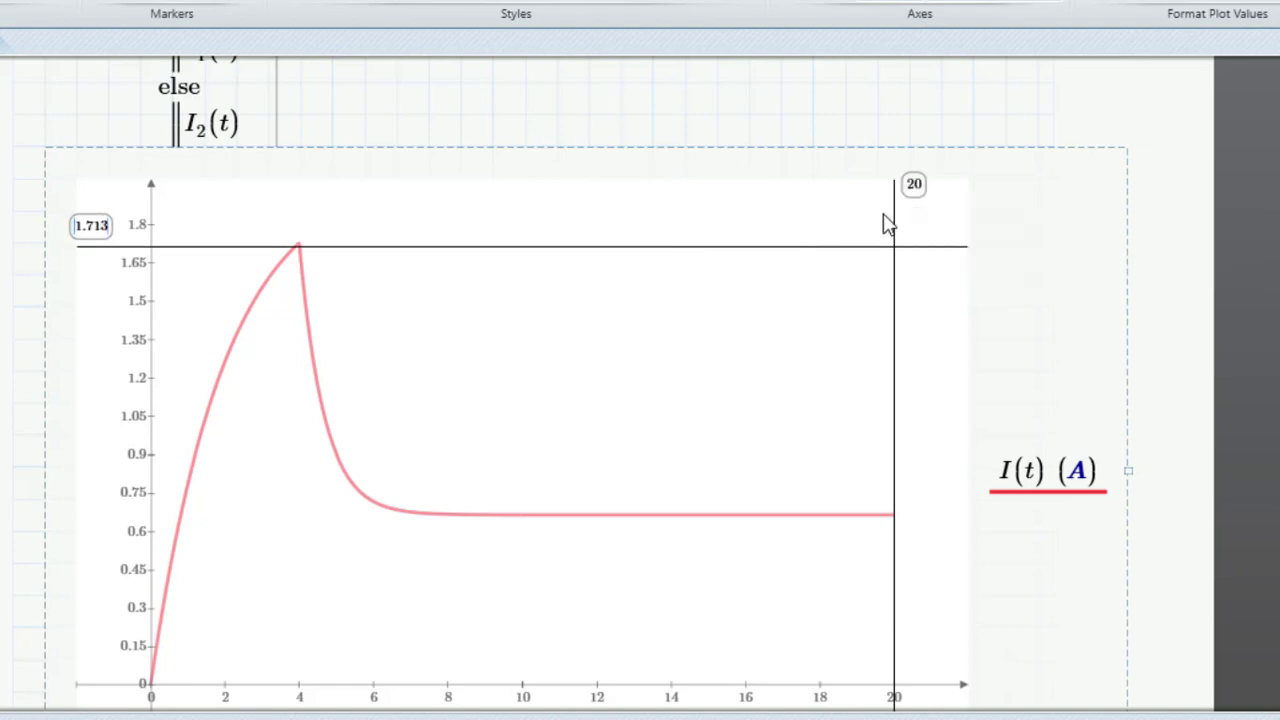
left_click_drag(894, 218, 299, 238)
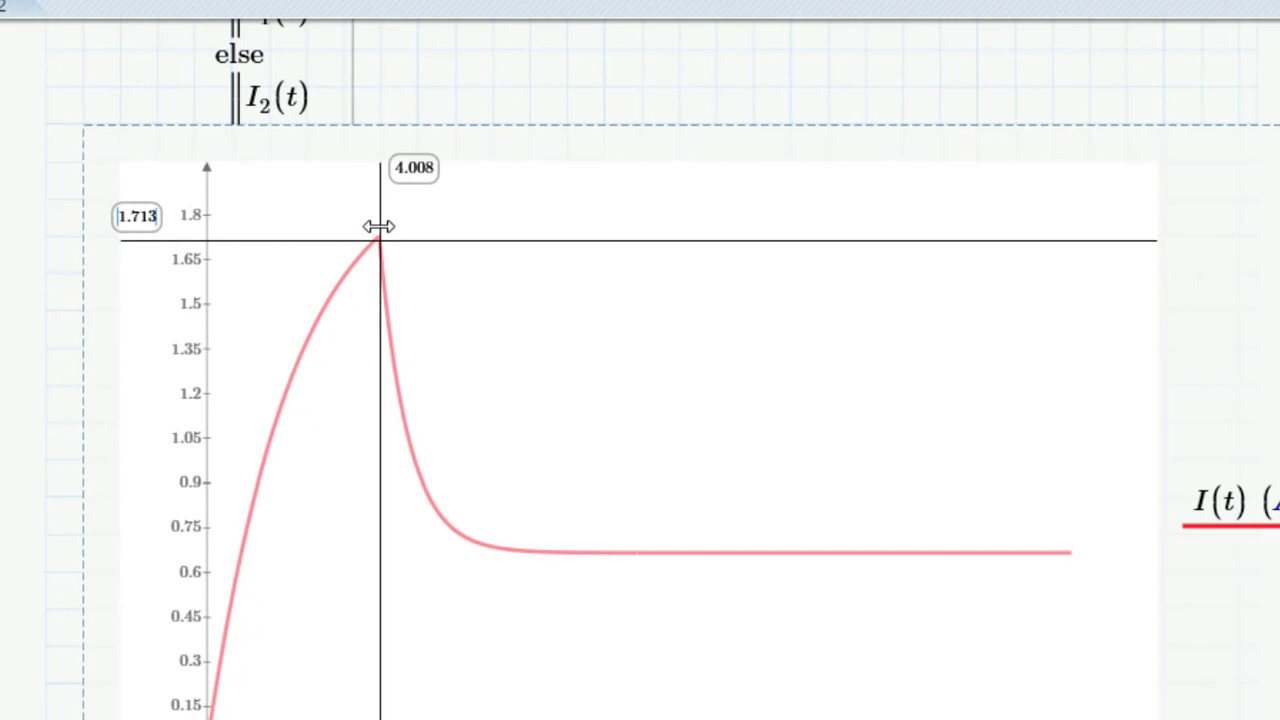
Raise the horizontal marker on the I(t) plot to the current peak at about 1.733 A.
left_click_drag(378, 226, 347, 236)
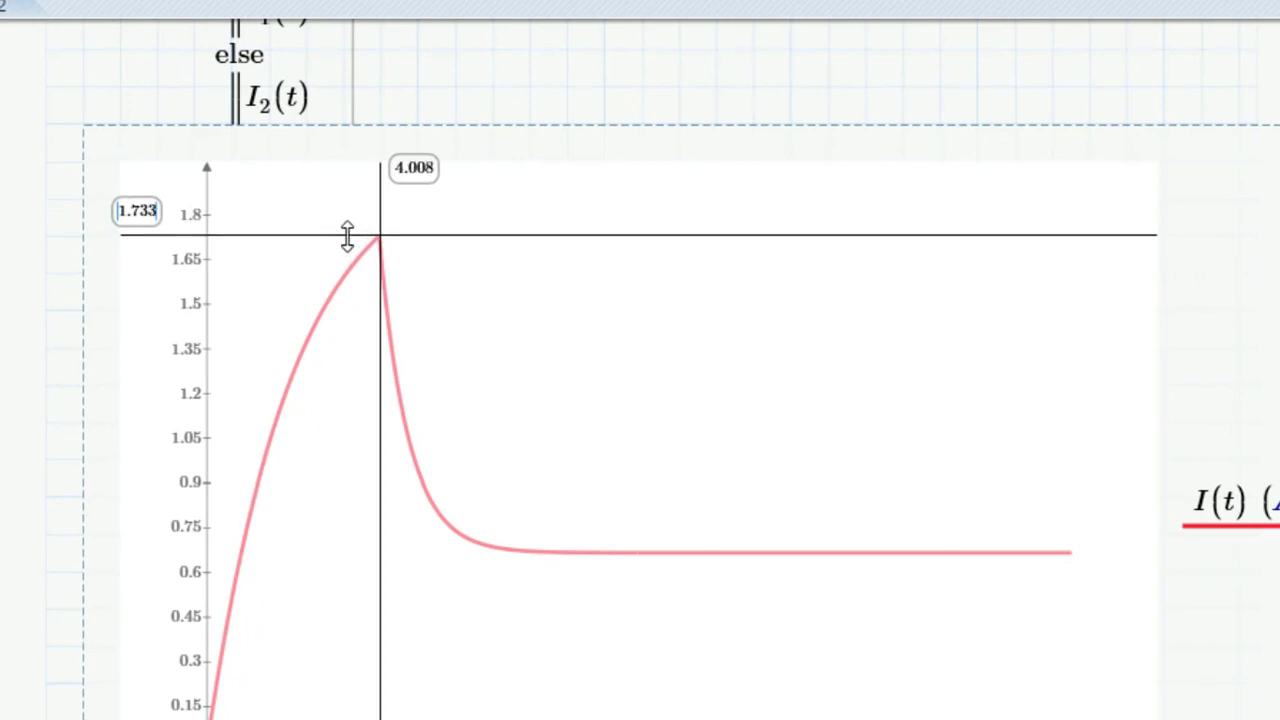
scroll(519, 326, "down", 3)
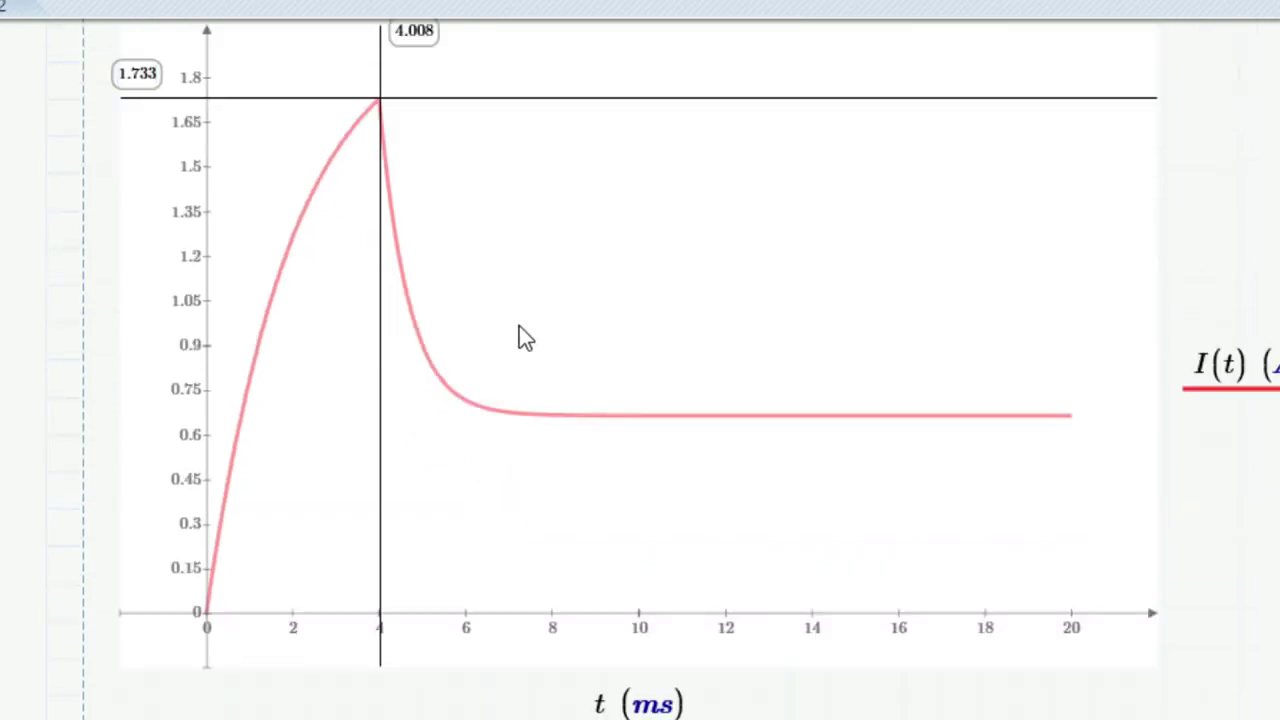
scroll(1160, 590, "up", 4)
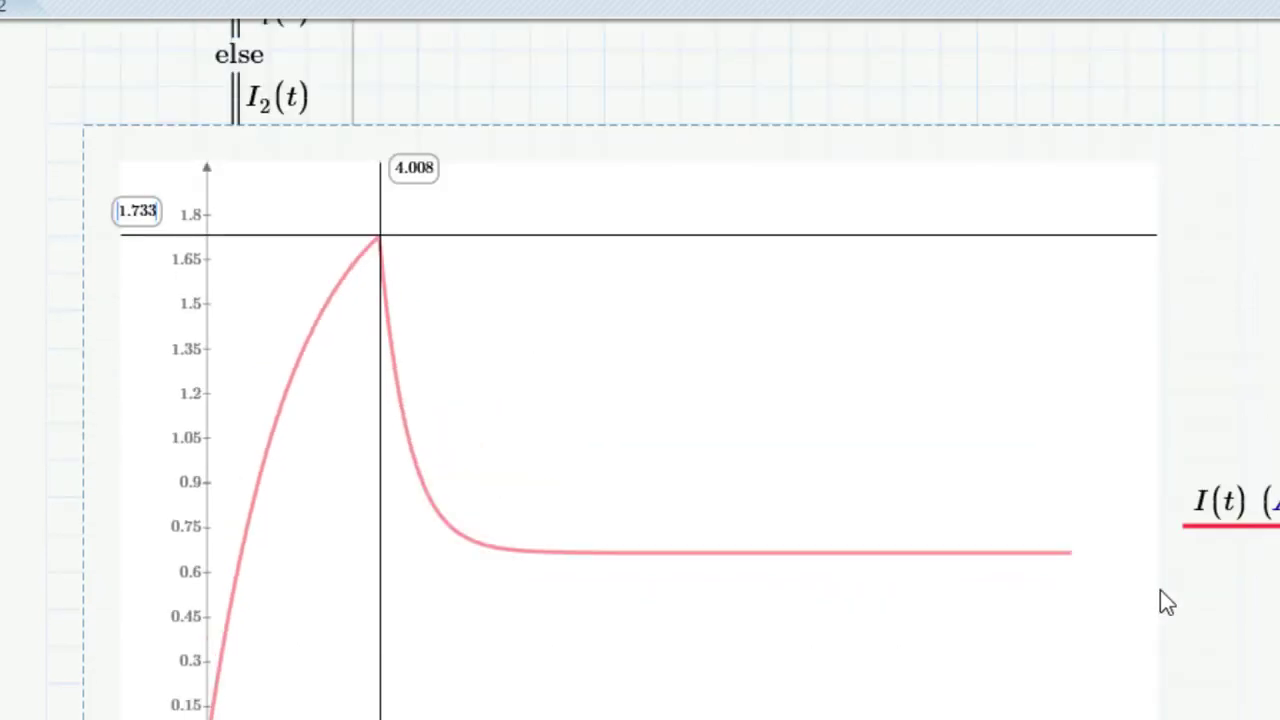
scroll(258, 664, "down", 4)
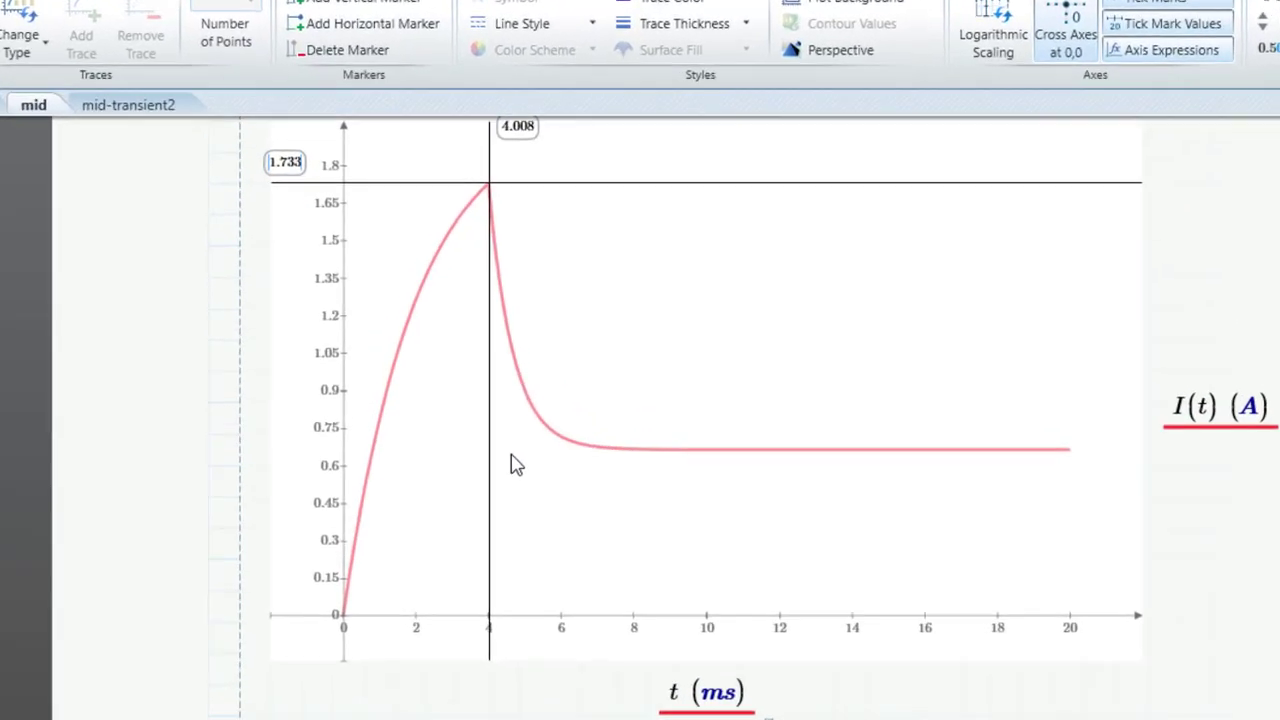
Review the piecewise I(t) definition and the plotted current curve with its peak markers.
scroll(474, 430, "up", 3)
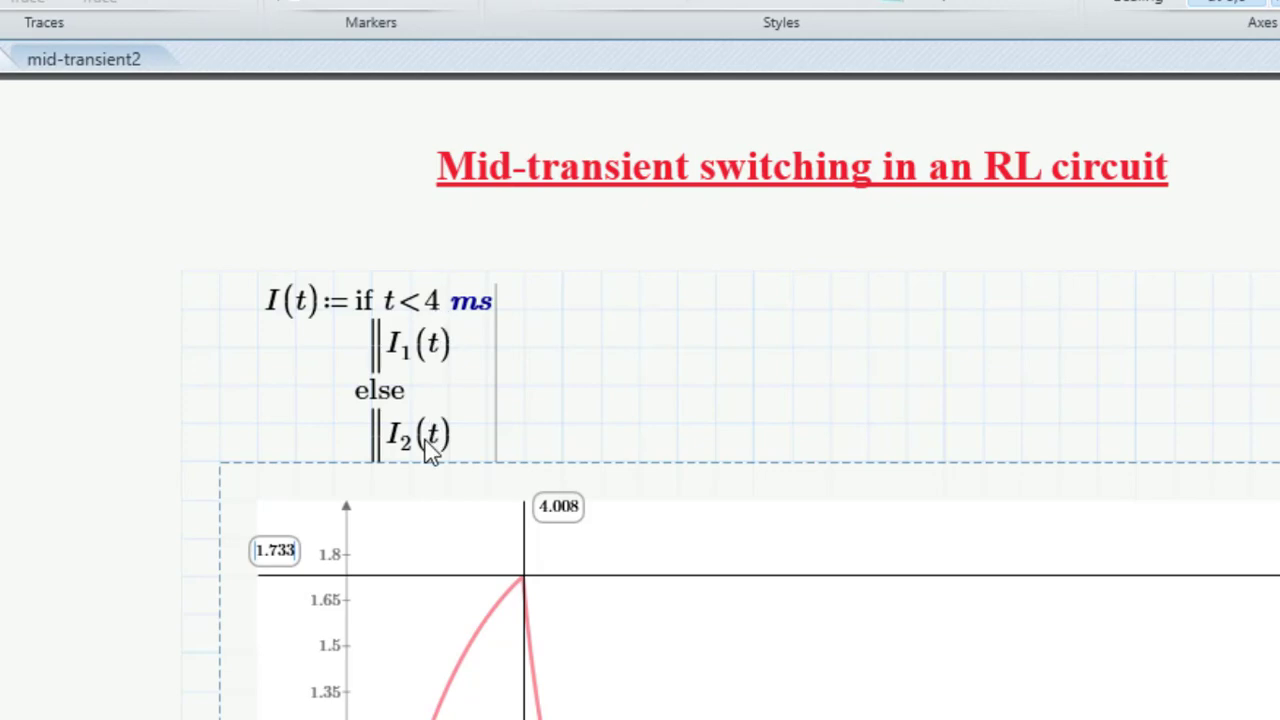
scroll(430, 440, "down", 3)
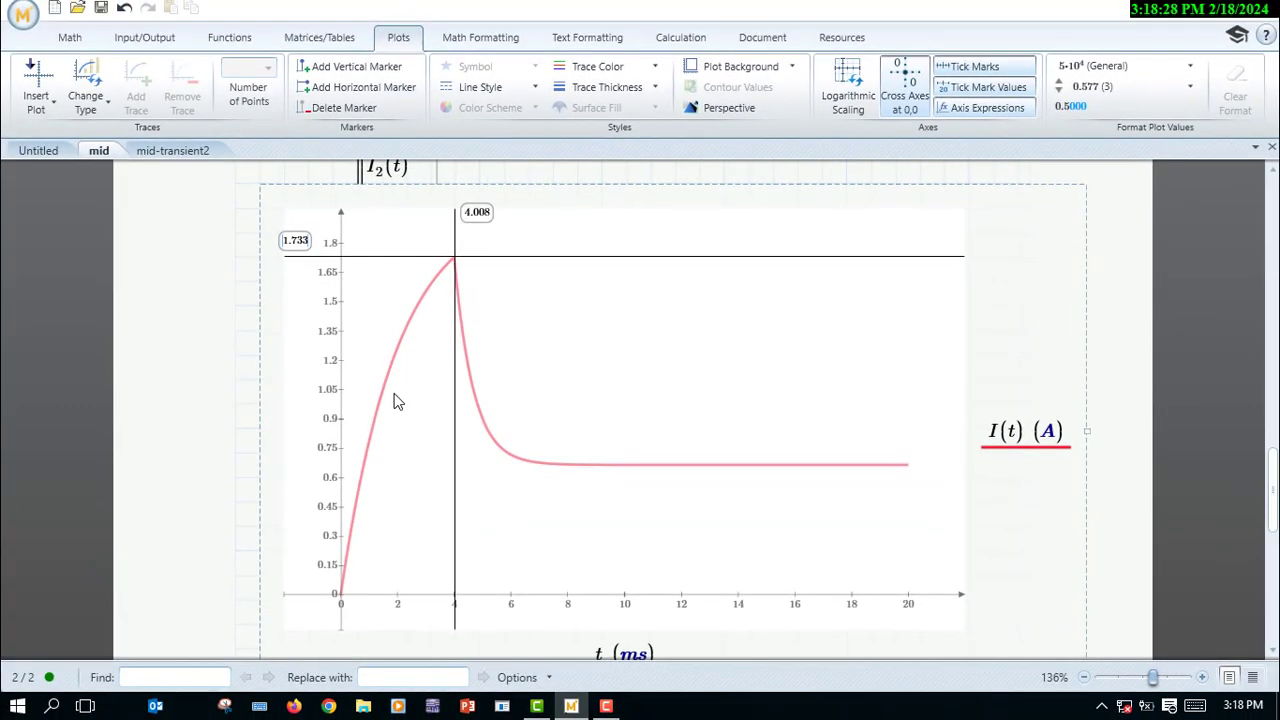
scroll(394, 401, "down", 5)
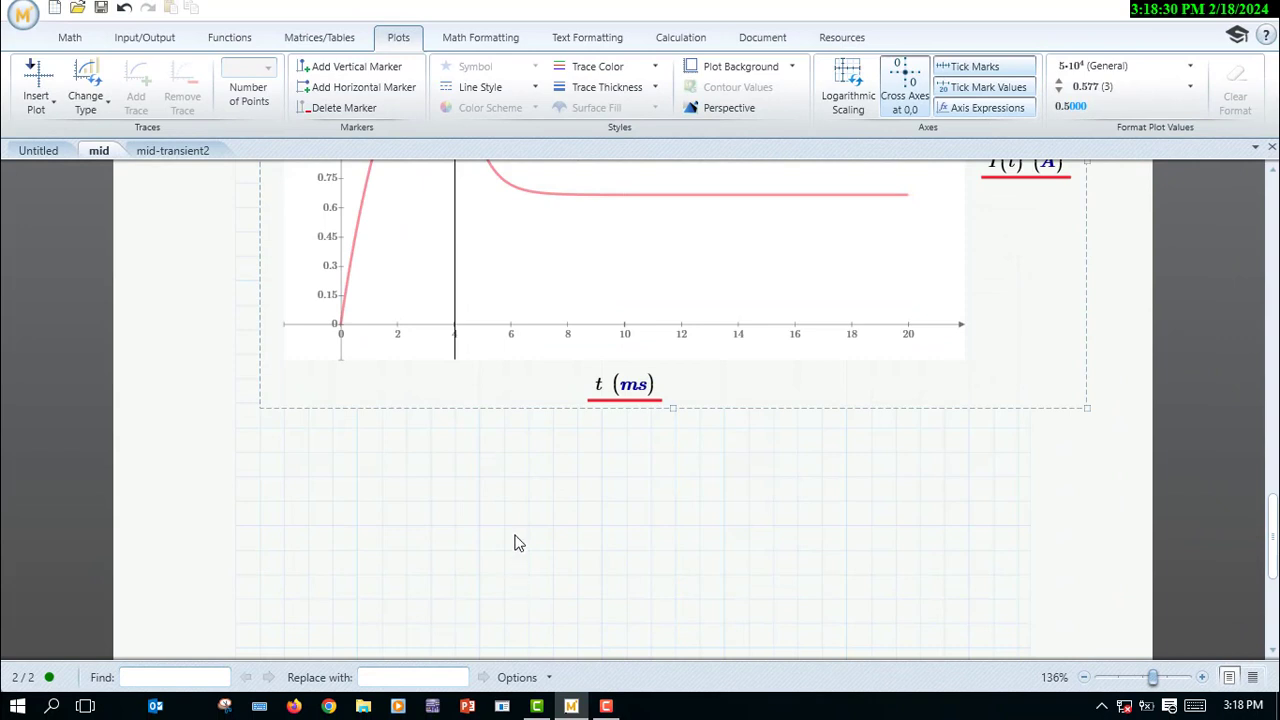
scroll(515, 543, "up", 4)
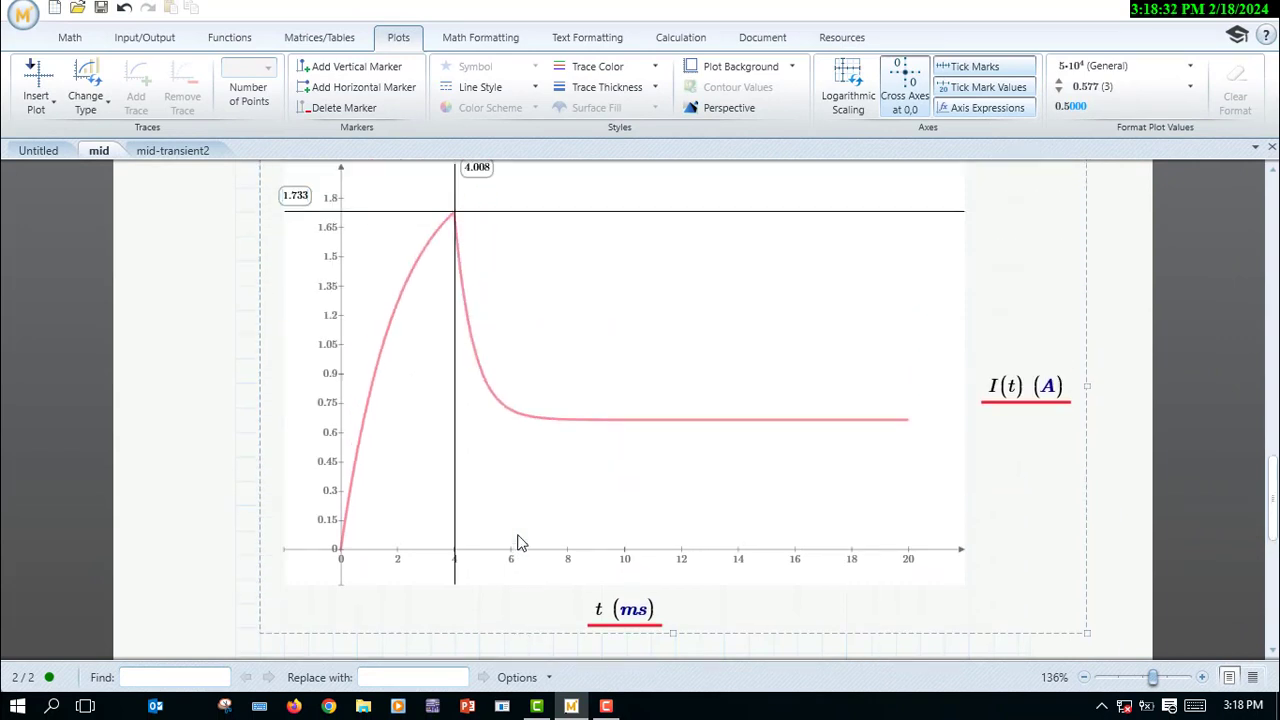
scroll(518, 543, "up", 1)
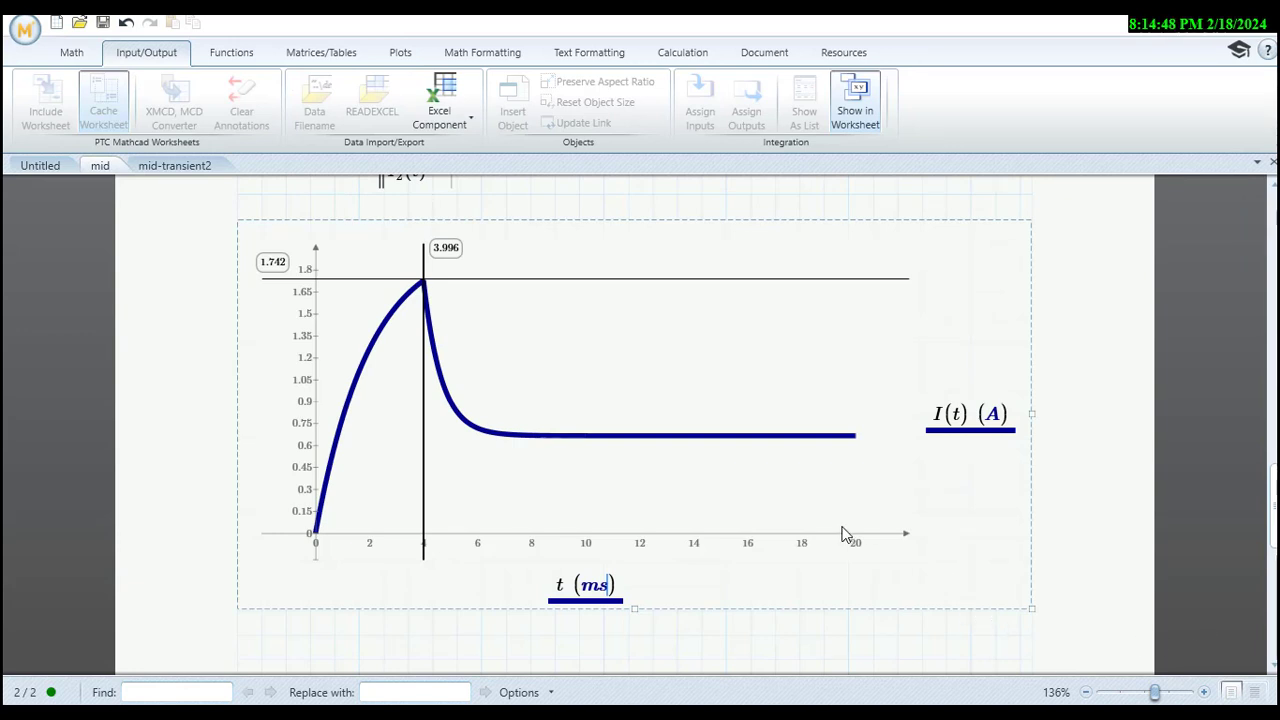
scroll(843, 535, "down", 6)
scroll(843, 535, "up", 3)
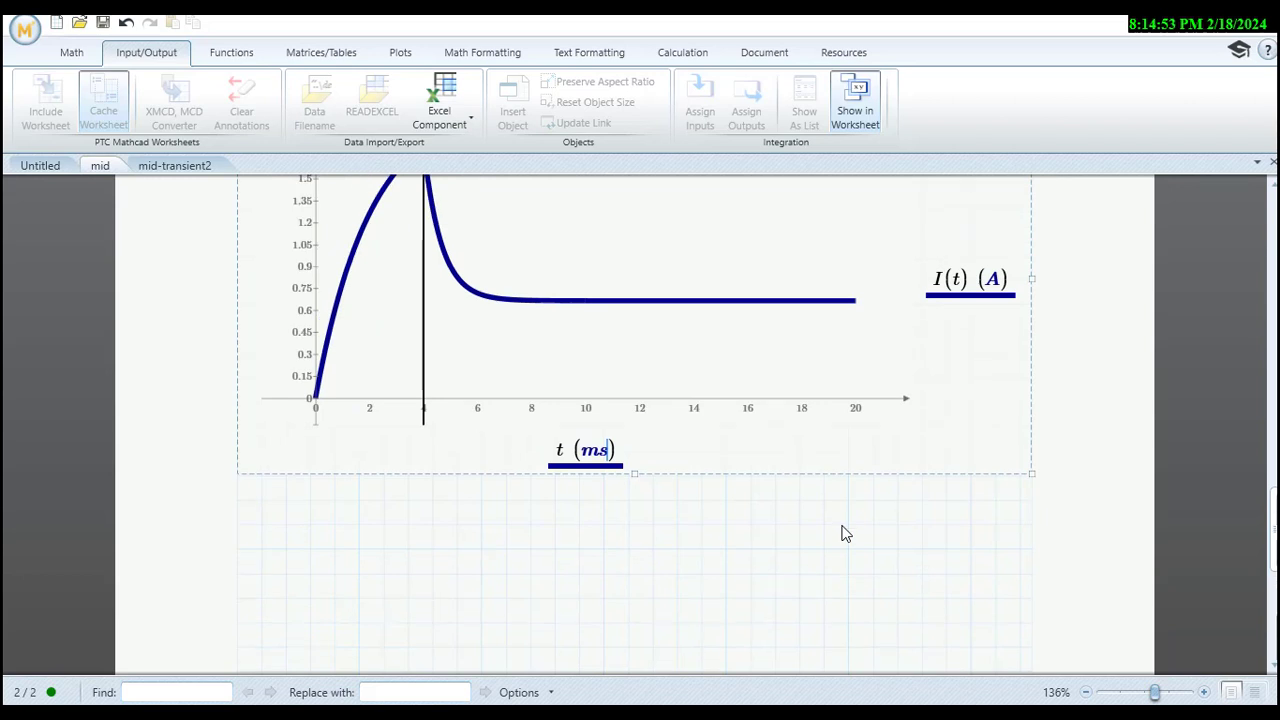
scroll(843, 535, "down", 2)
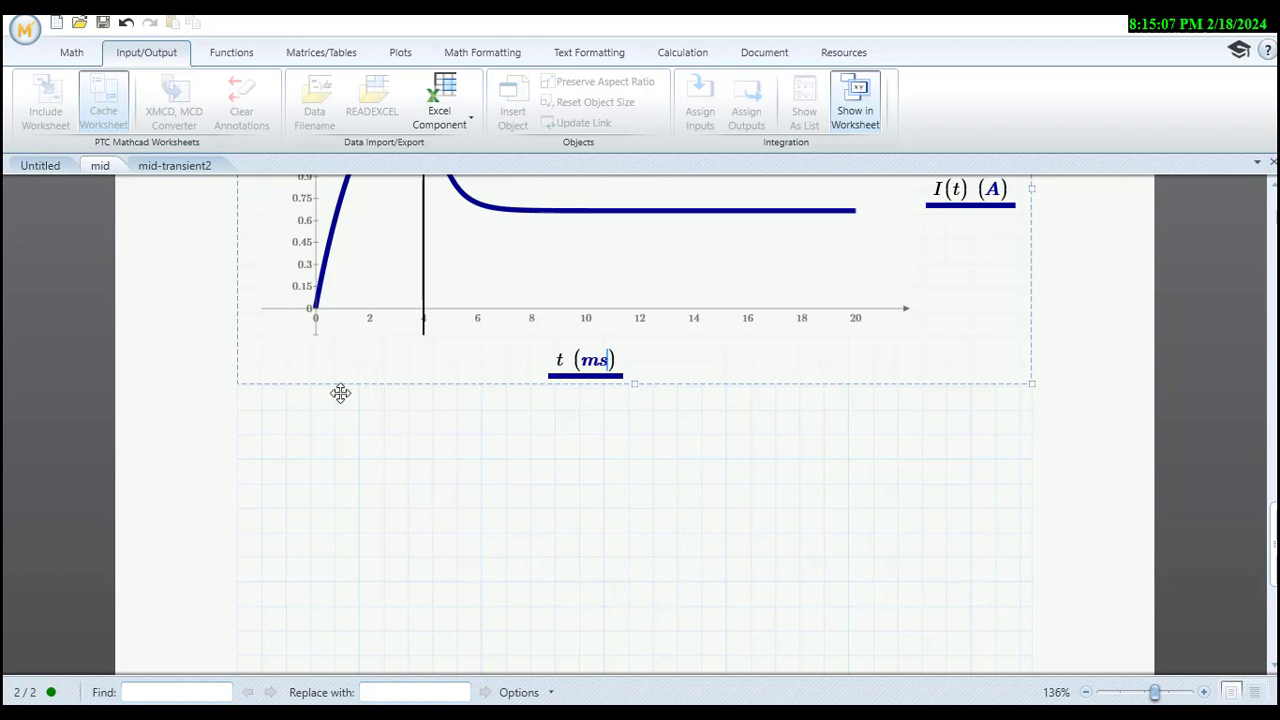
scroll(329, 449, "down", 2)
scroll(329, 440, "up", 1)
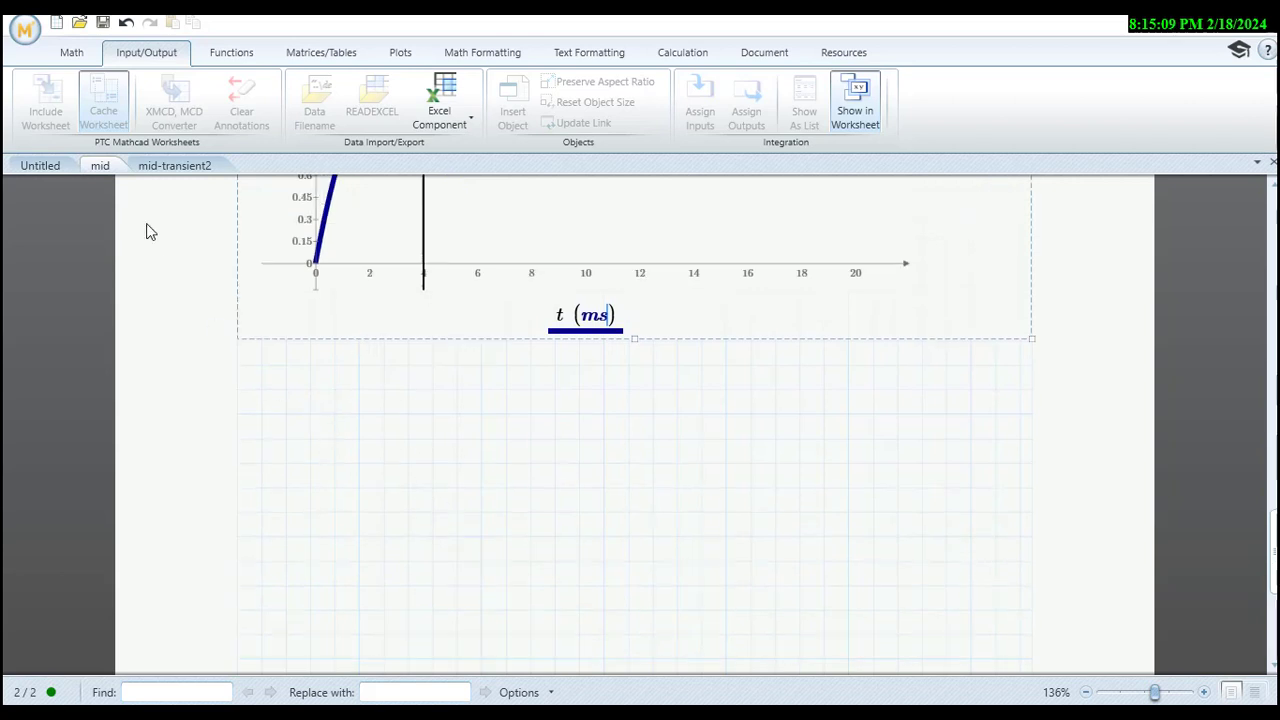
Insert a chart component in the empty worksheet area below the I(t) plot.
left_click(72, 54)
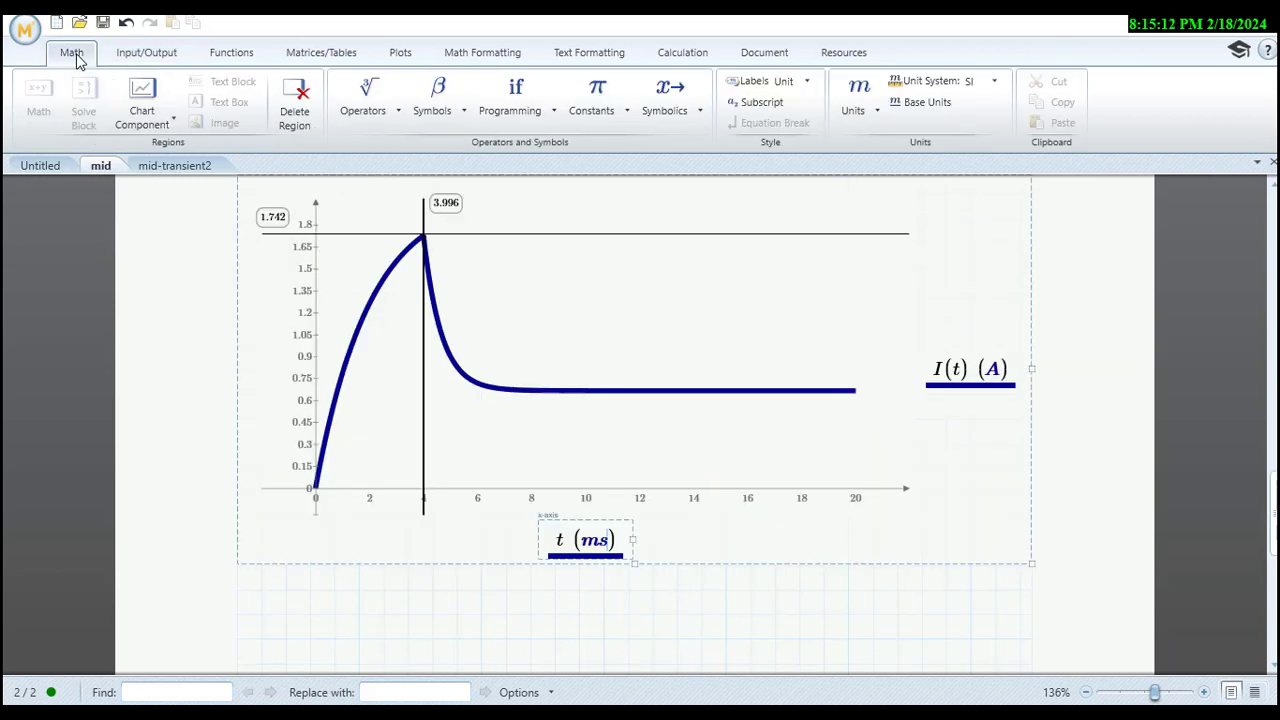
left_click(137, 116)
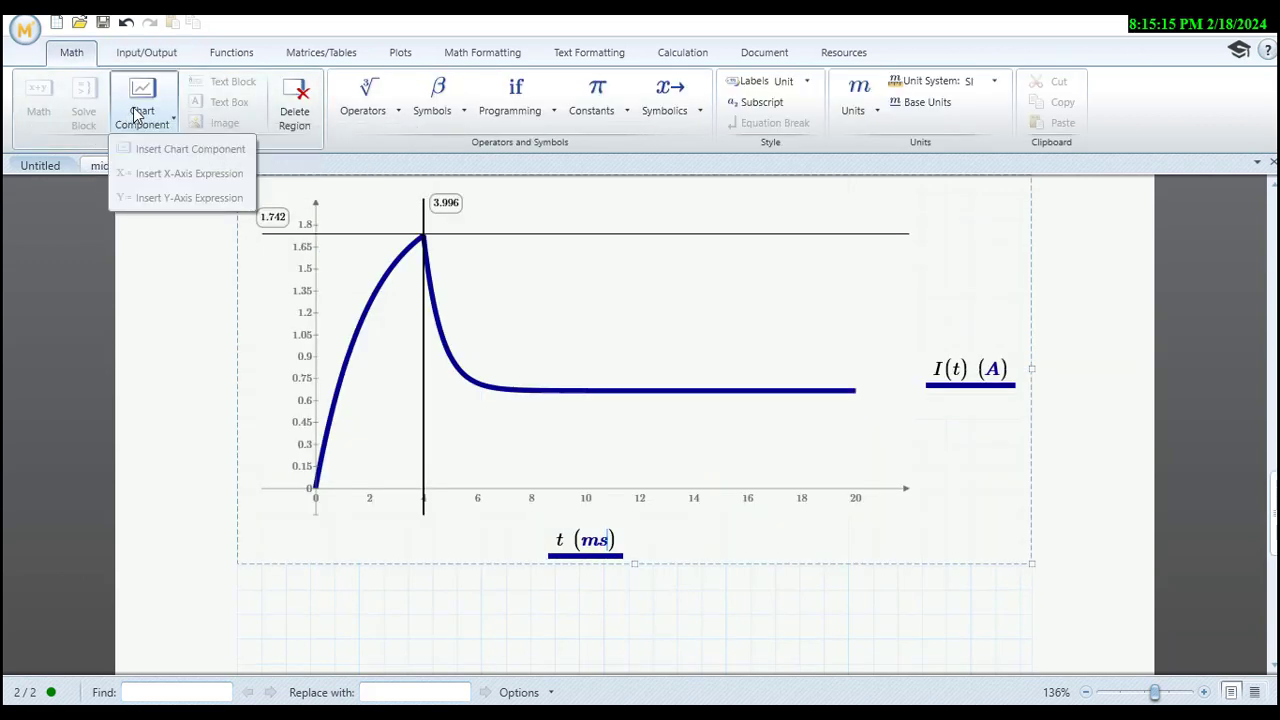
left_click(140, 114)
scroll(394, 597, "down", 5)
left_click(352, 495)
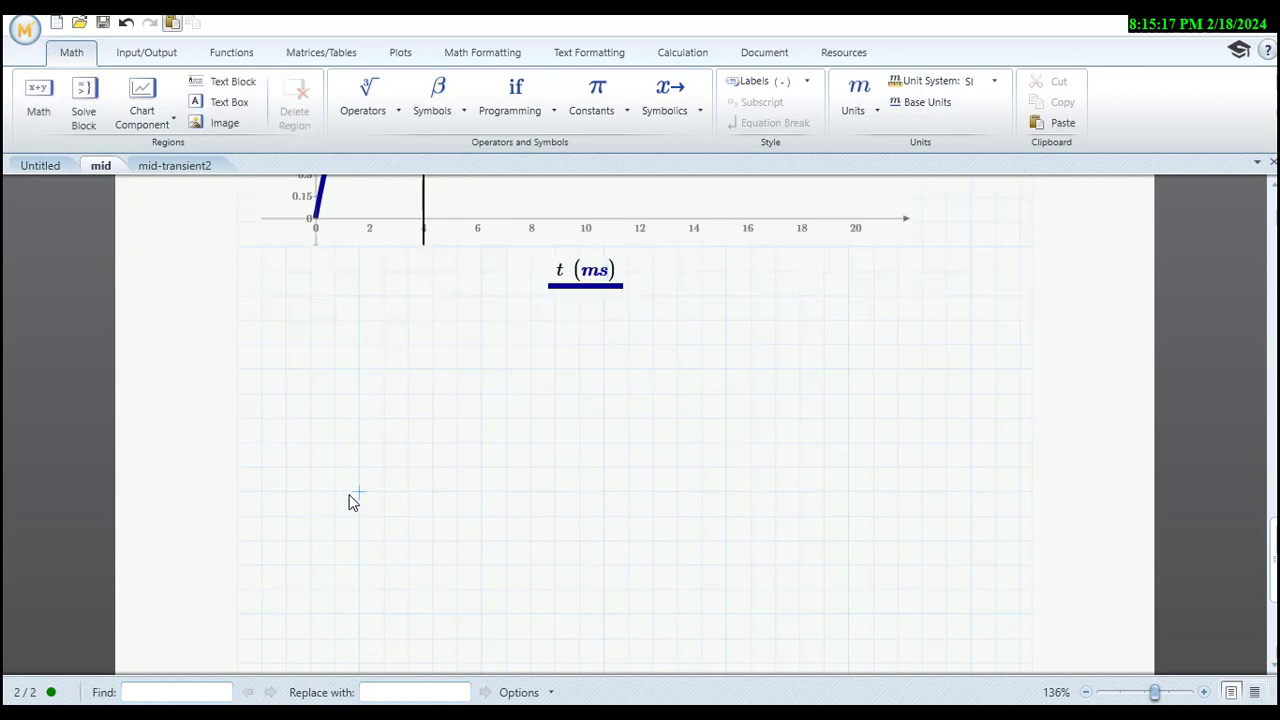
left_click(141, 114)
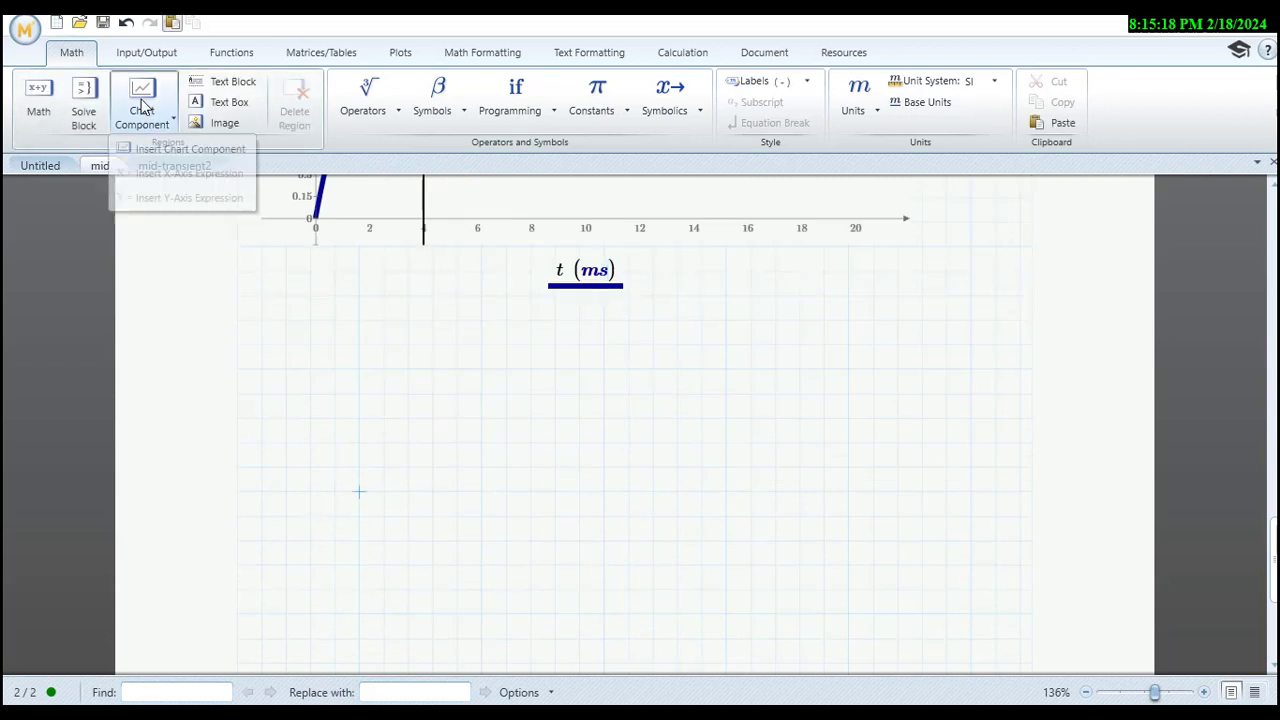
left_click(152, 149)
Move the chart component to the worksheet's left margin and widen it to the right margin.
scroll(600, 471, "up", 3)
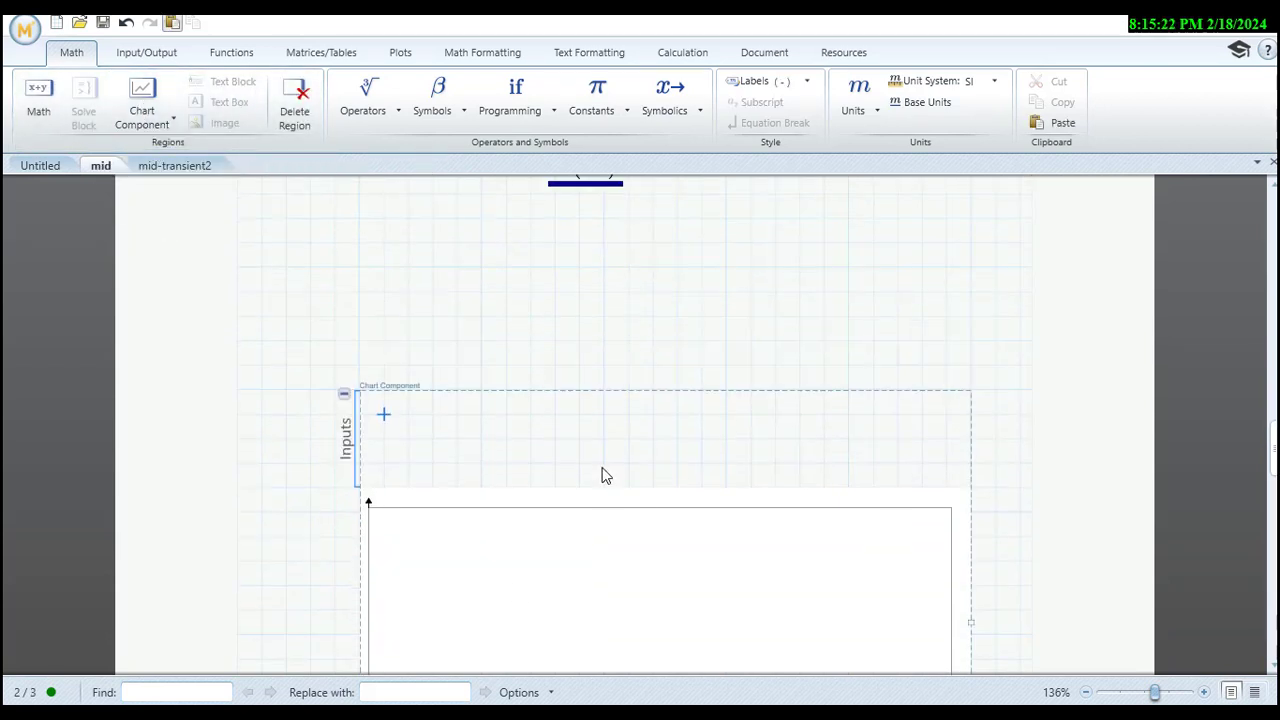
left_click_drag(583, 389, 460, 238)
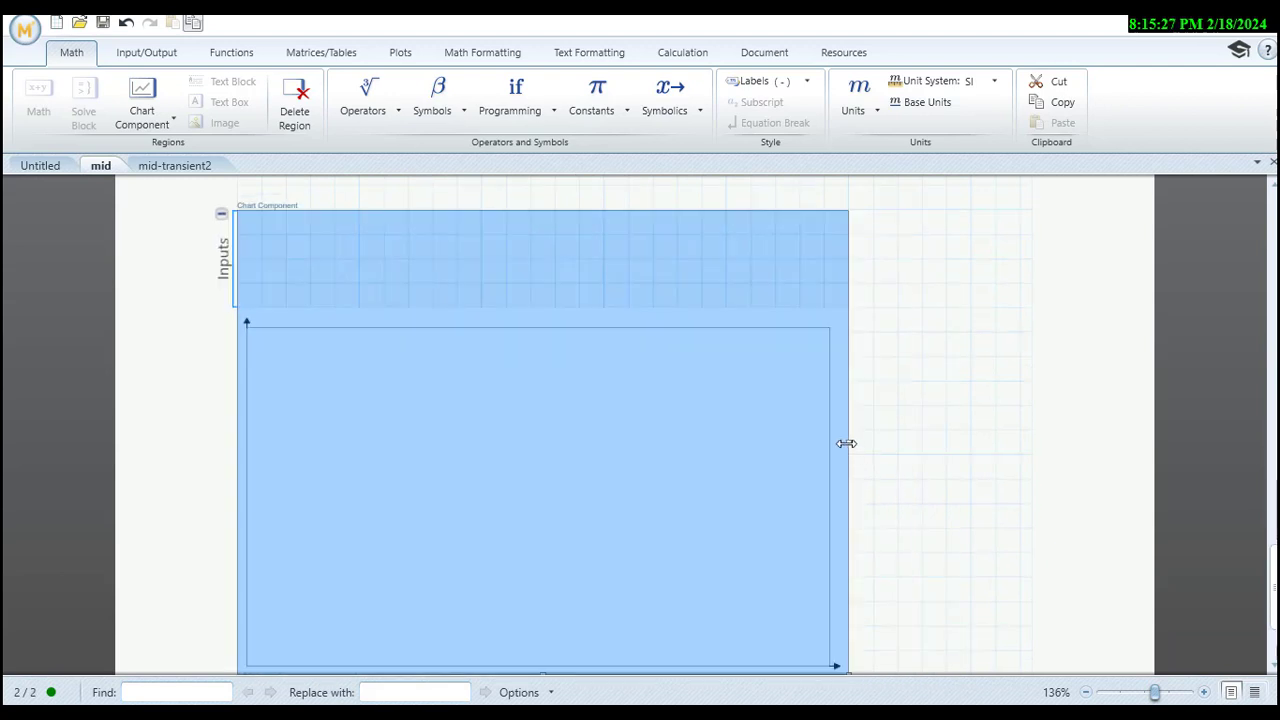
left_click_drag(846, 443, 1036, 443)
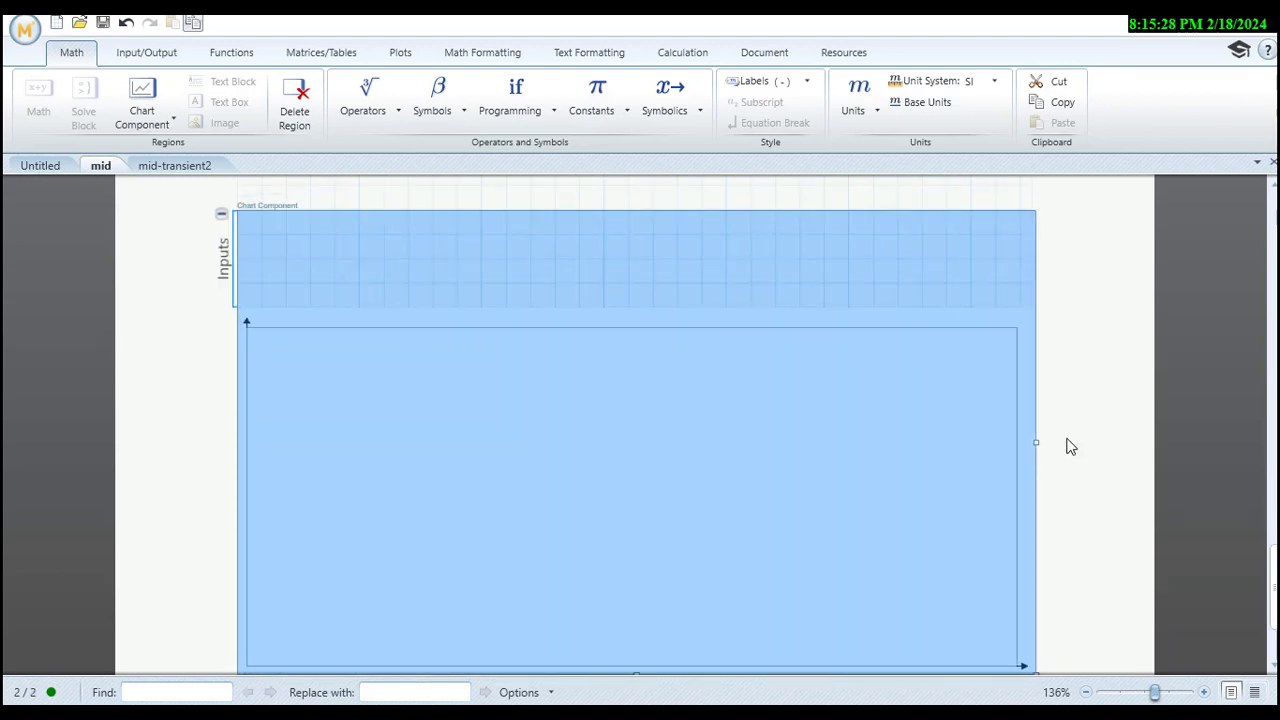
Add an X-axis expression to the chart component's inputs and define it as t.
left_click(892, 292)
right_click(285, 236)
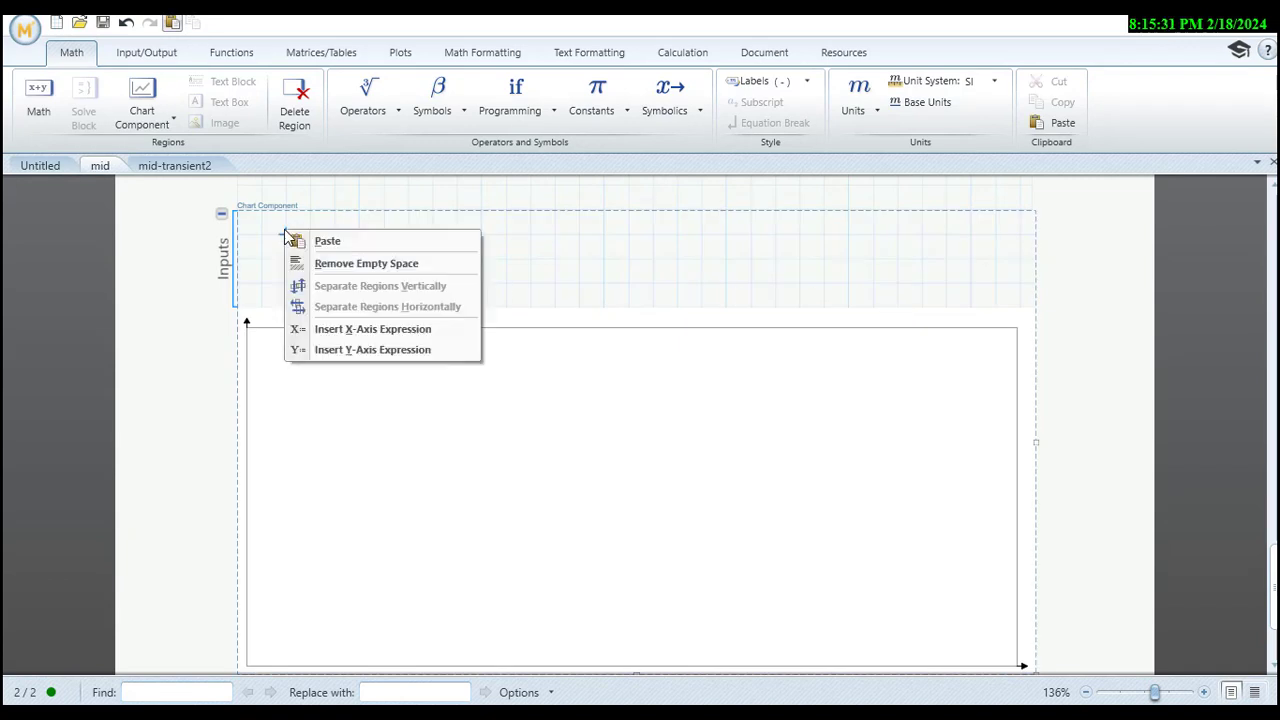
left_click(365, 338)
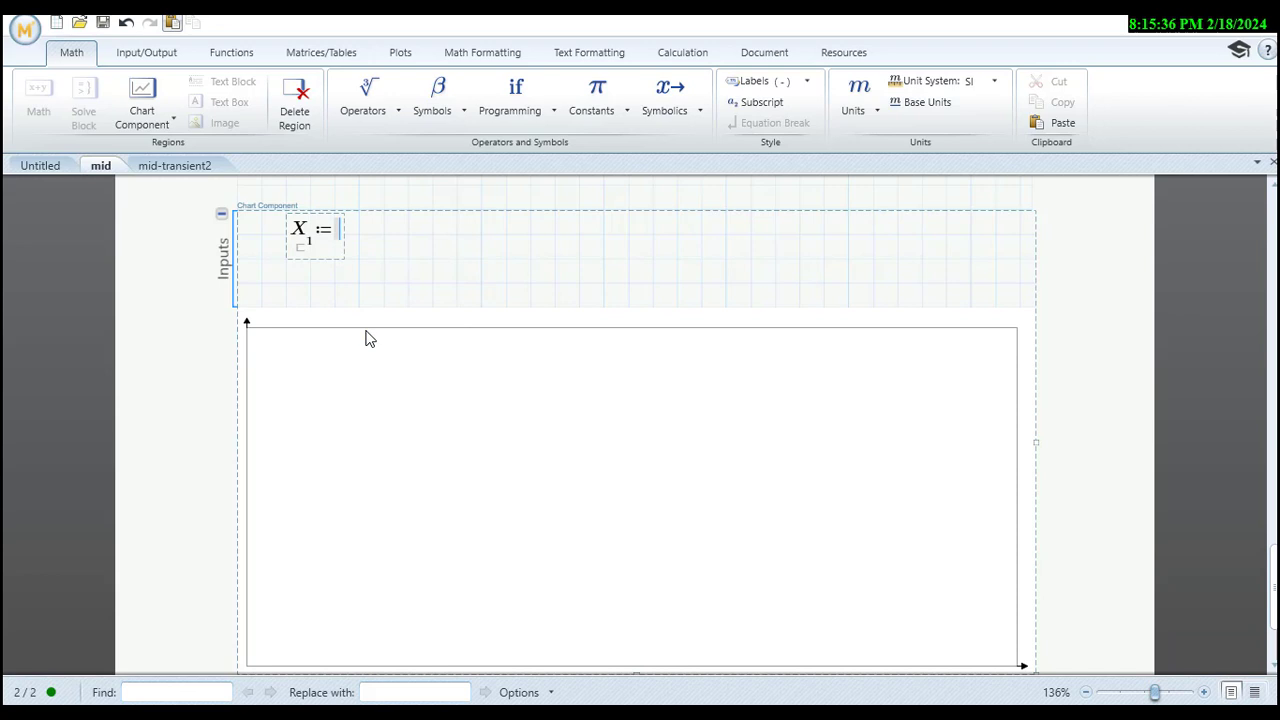
type("t")
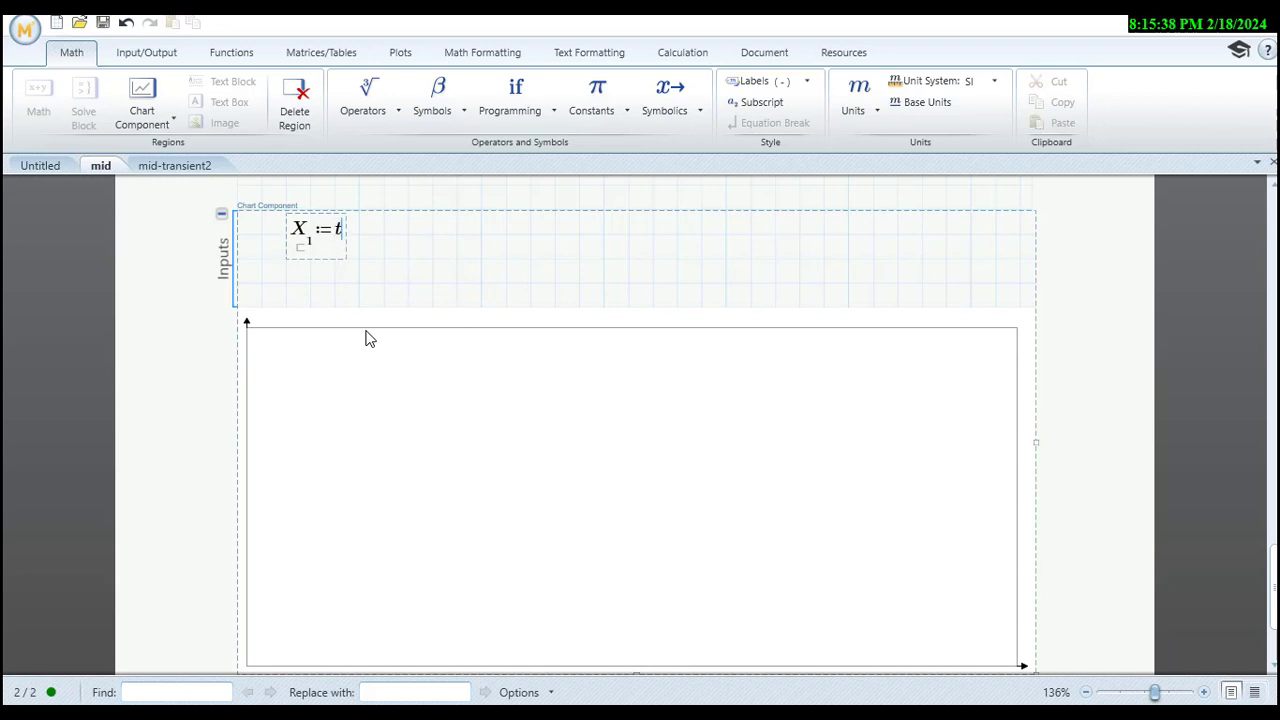
Add a Y-axis expression defined as I(t) to the chart component and collapse its Inputs area.
left_click(363, 275)
right_click(312, 263)
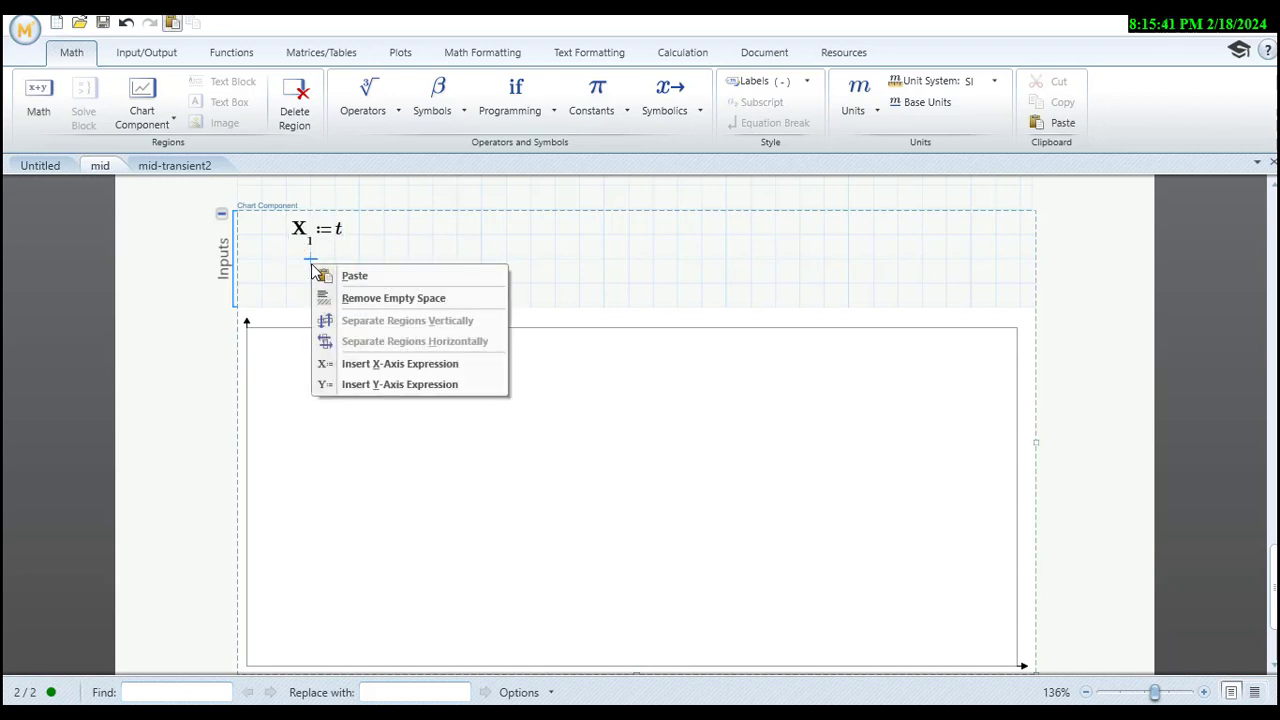
left_click(362, 385)
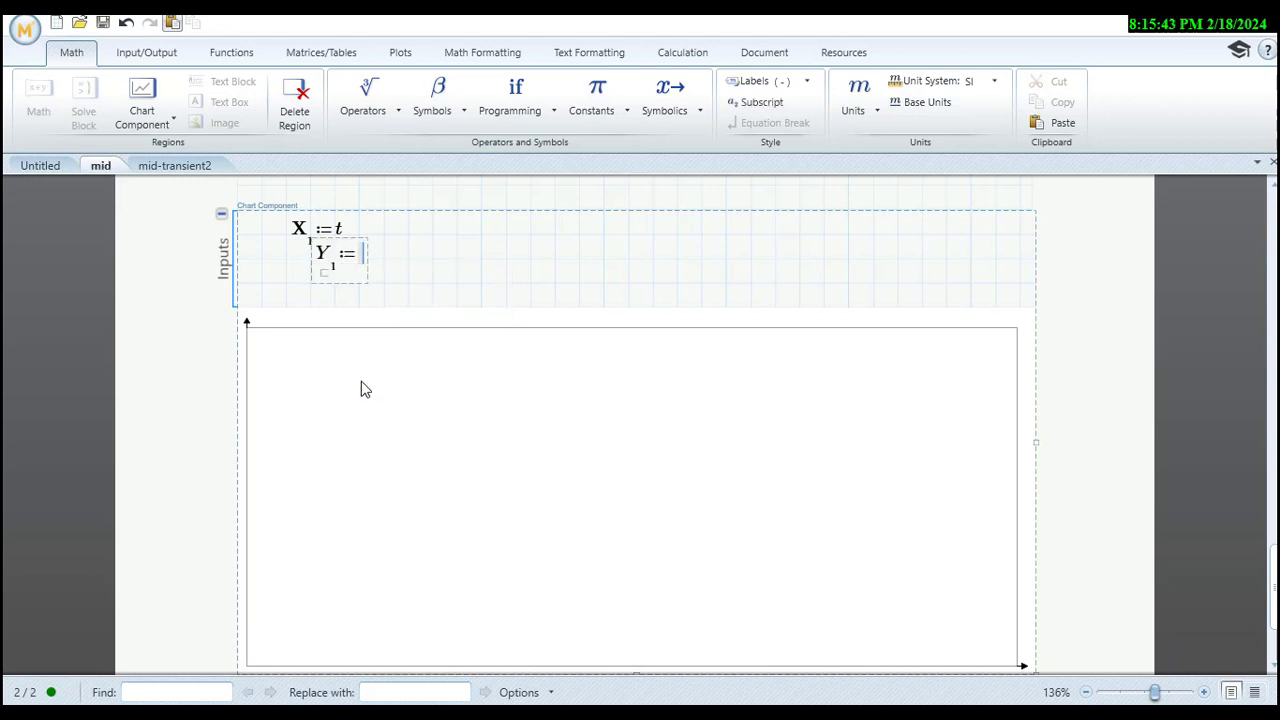
type("I(t")
left_click(432, 258)
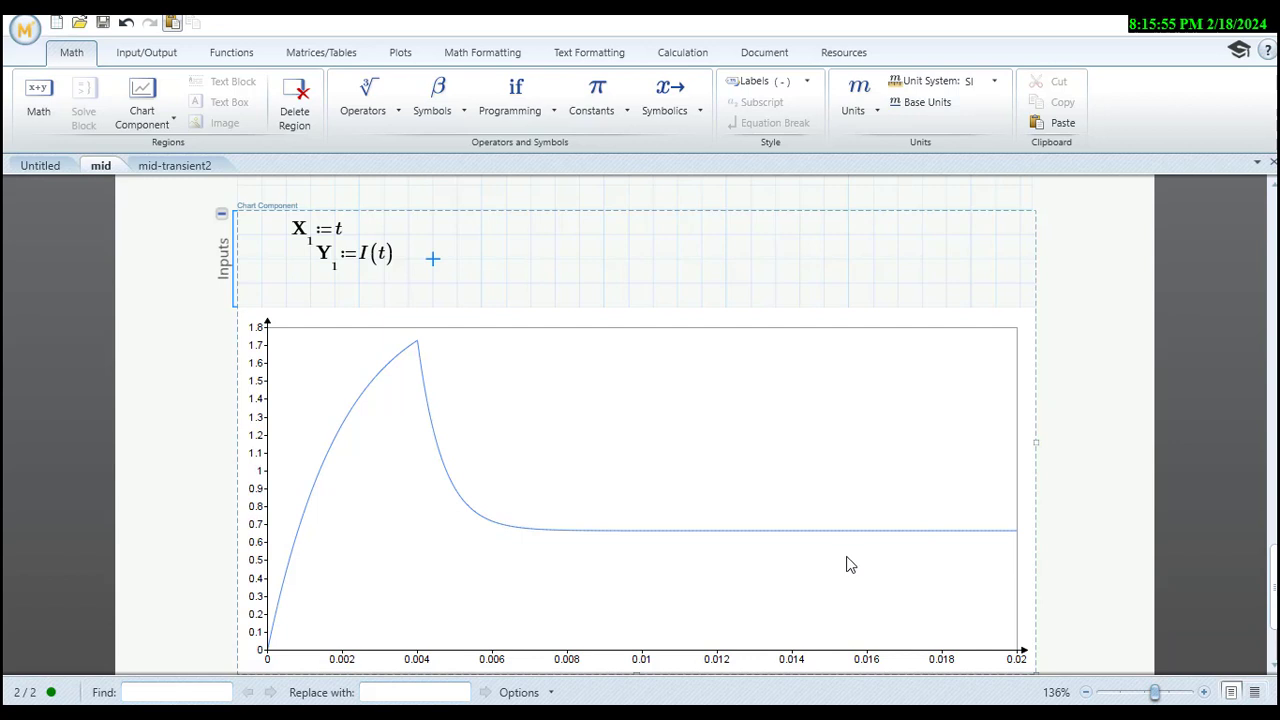
left_click(222, 216)
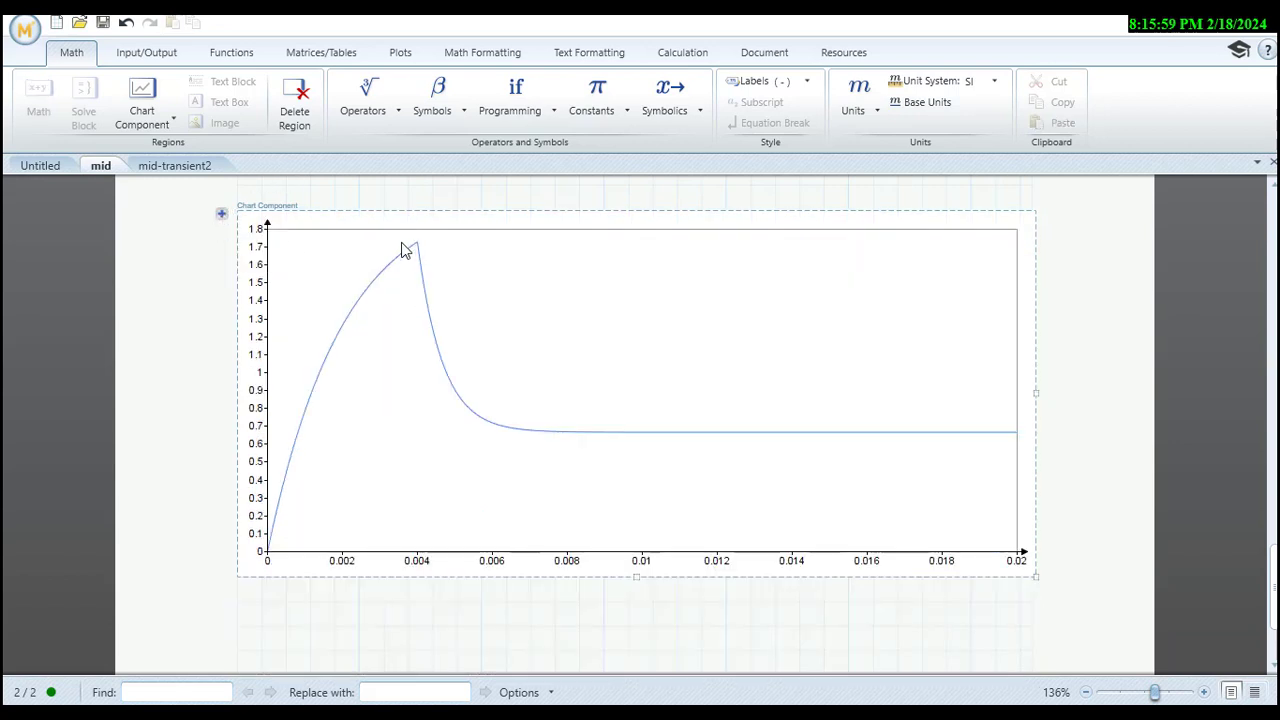
Open the chart for formatting and fill its background with a light orange color.
left_click(560, 344)
left_click(568, 359)
double_click(569, 361)
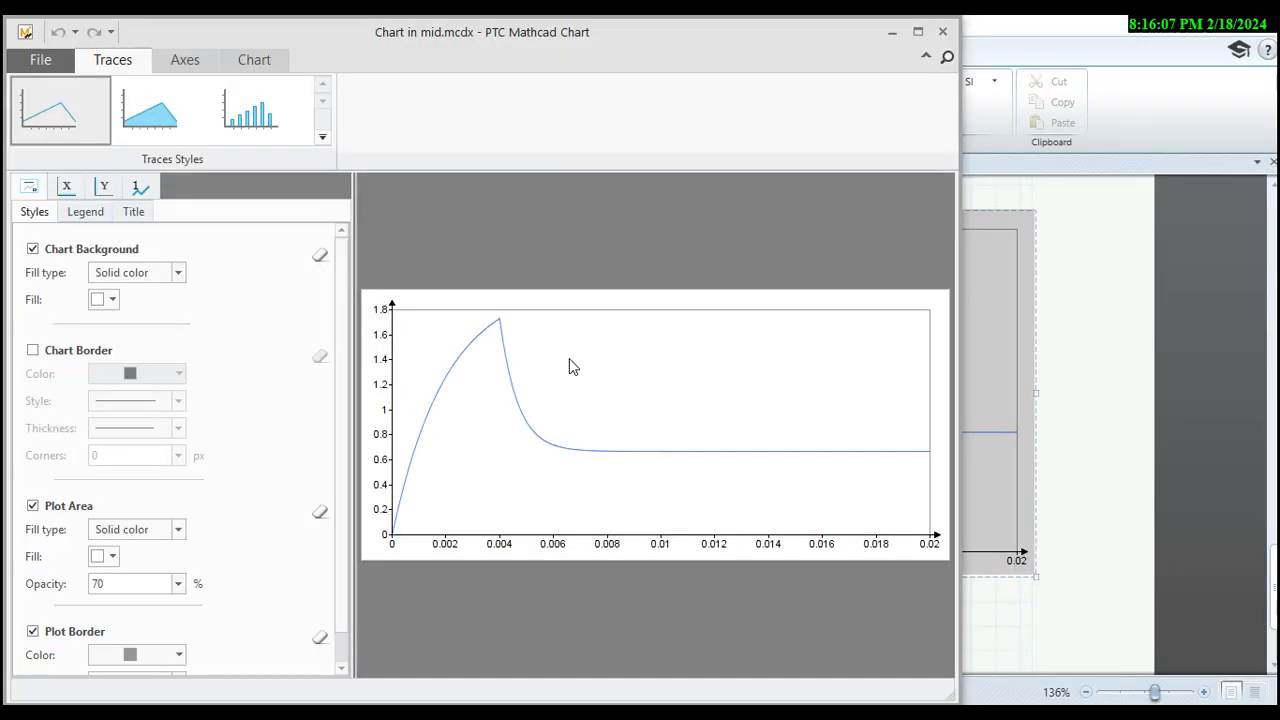
left_click(111, 300)
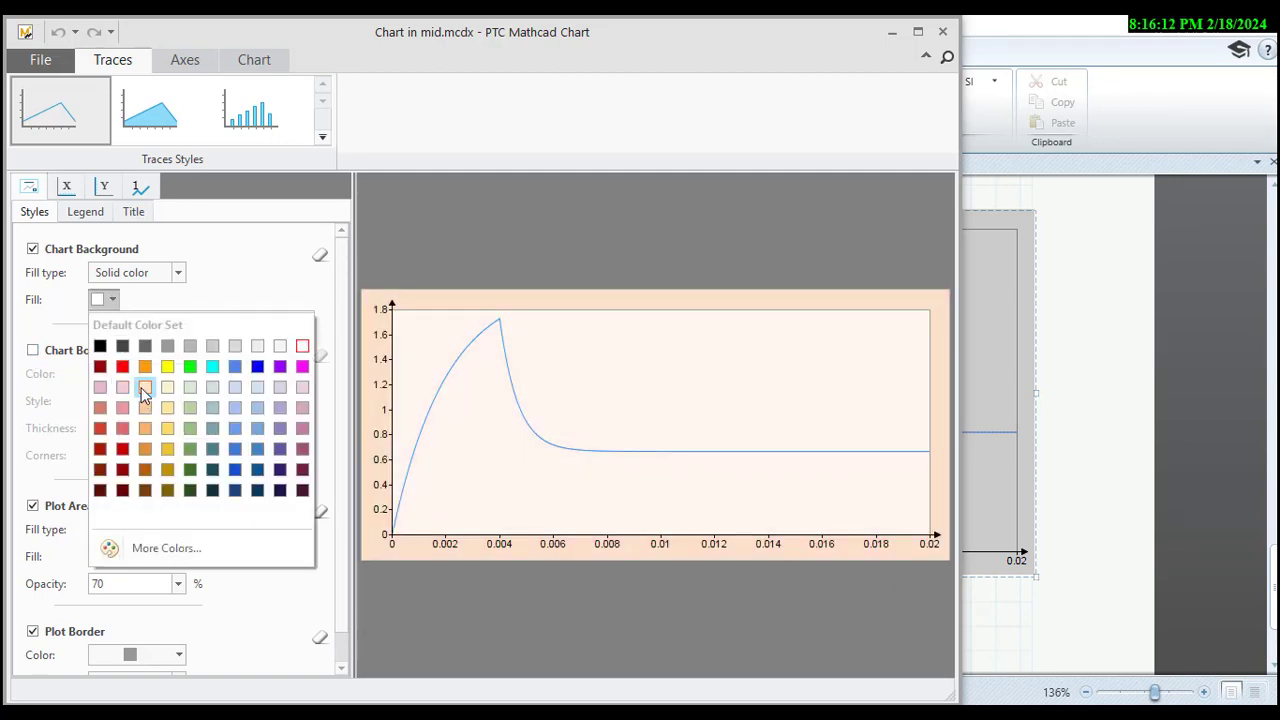
left_click(144, 390)
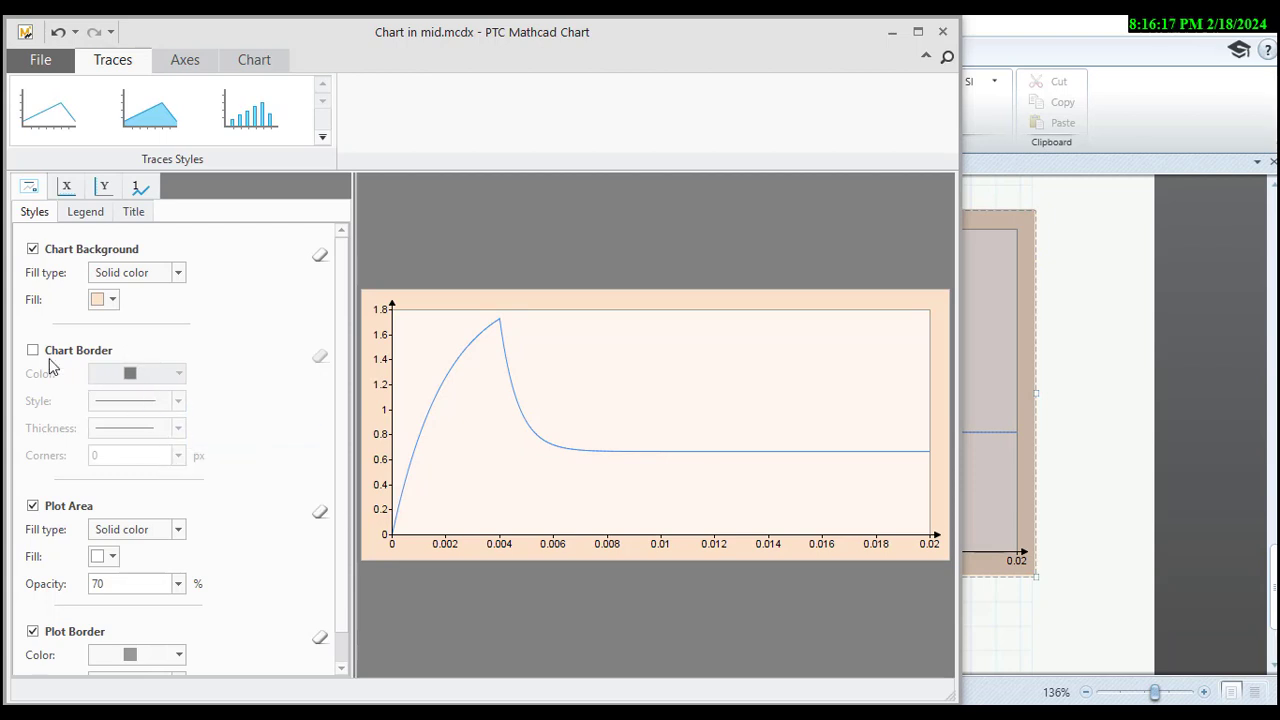
Turn on the chart border with a dashed line style and 3 px corners.
left_click(33, 350)
left_click(179, 402)
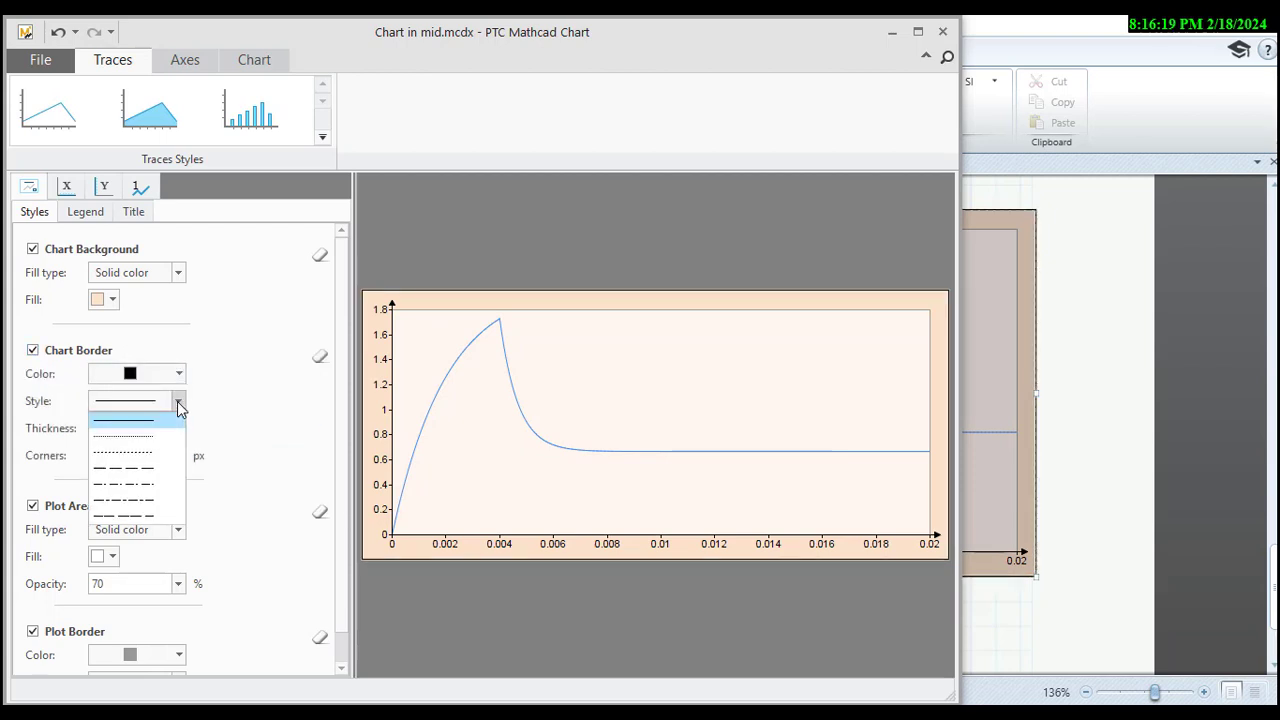
left_click(181, 406)
left_click(179, 457)
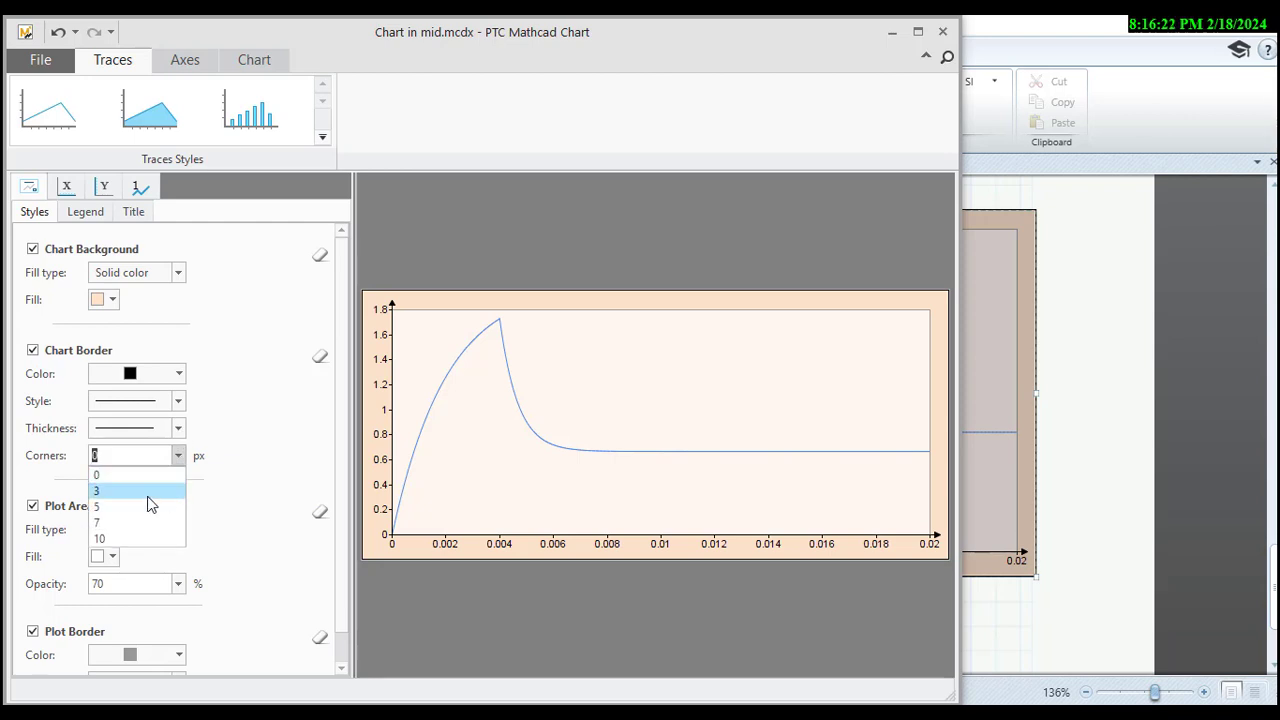
left_click(150, 492)
left_click(179, 402)
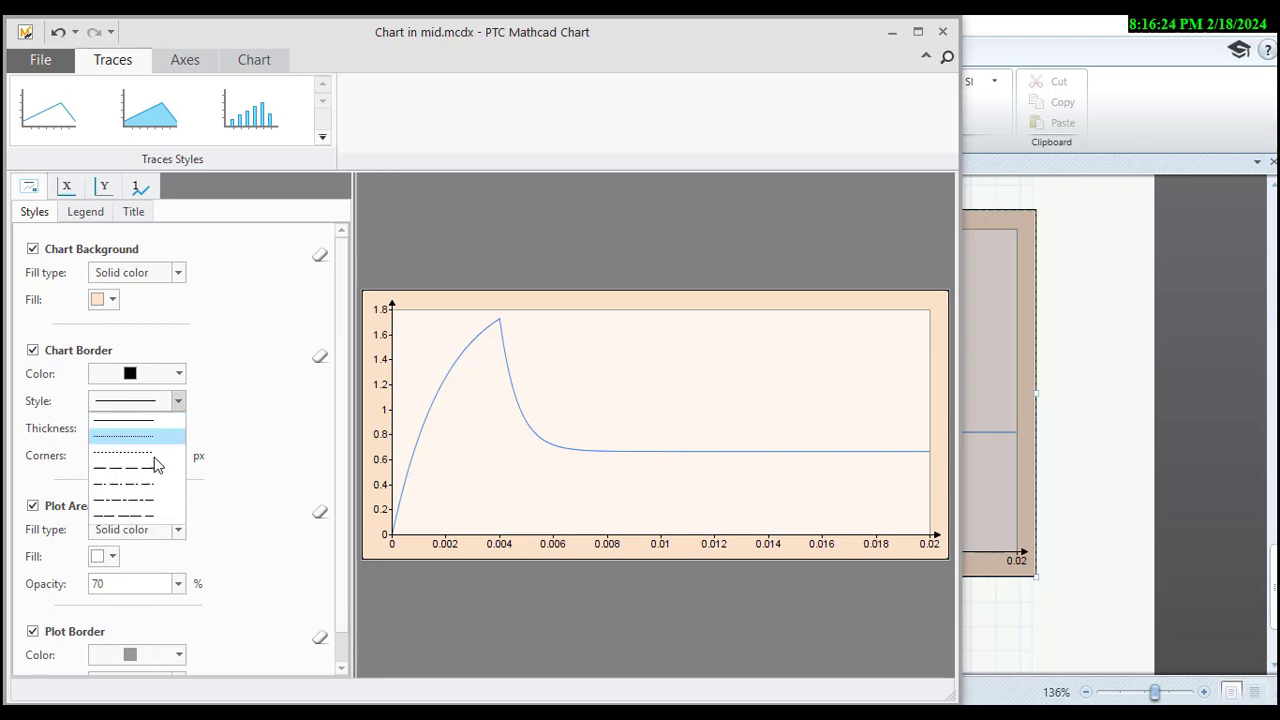
left_click(150, 478)
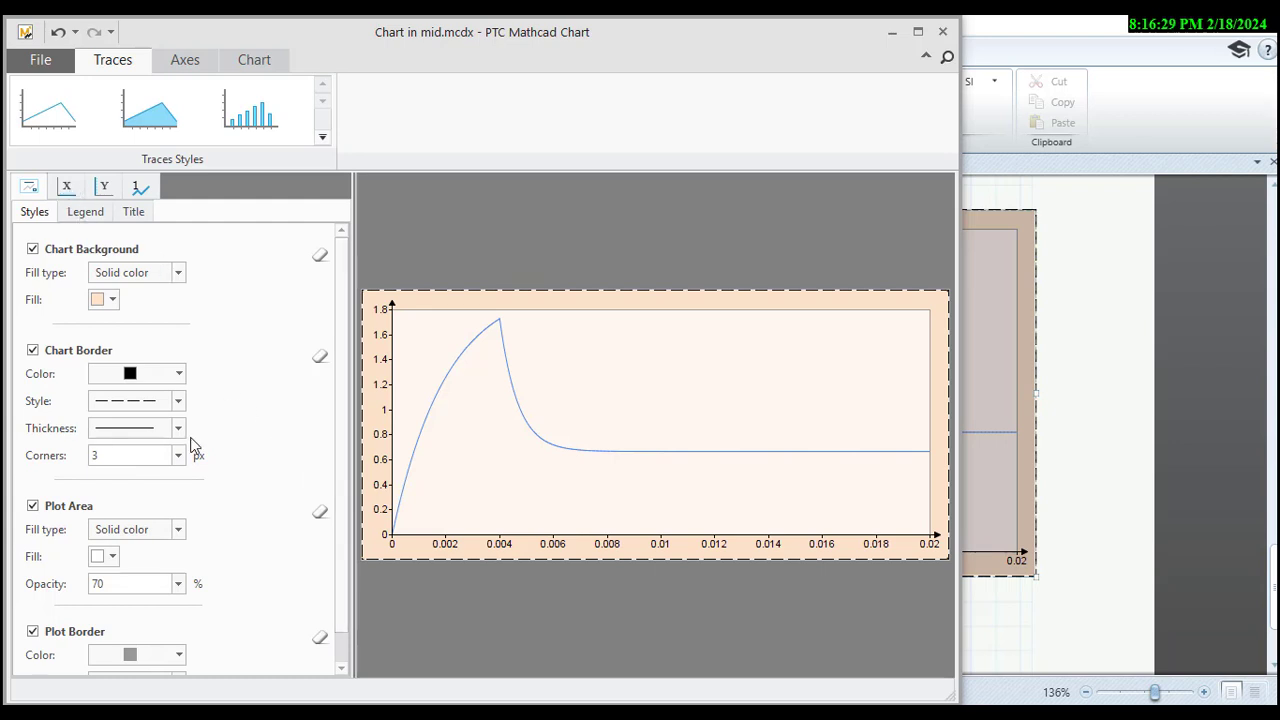
scroll(194, 445, "down", 1)
scroll(112, 276, "up", 1)
Turn on the chart title and set its text to "Mid- transient switching of RL circuit".
left_click(84, 216)
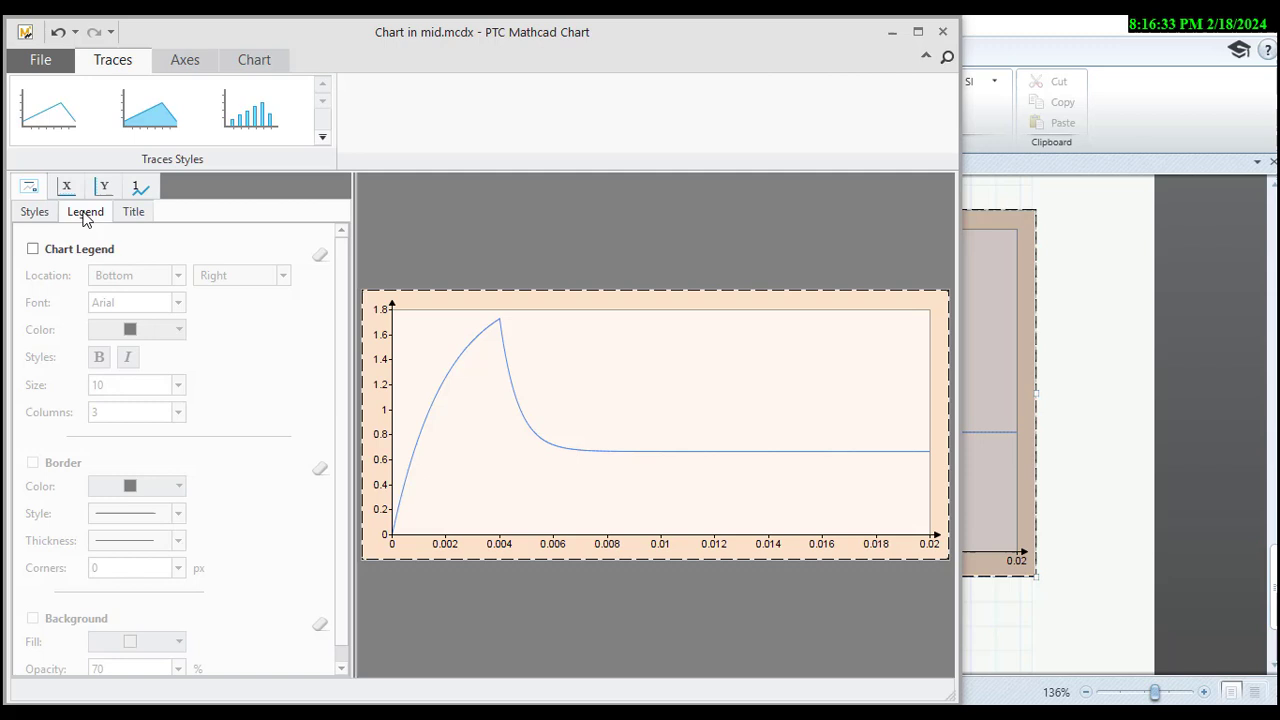
left_click(134, 214)
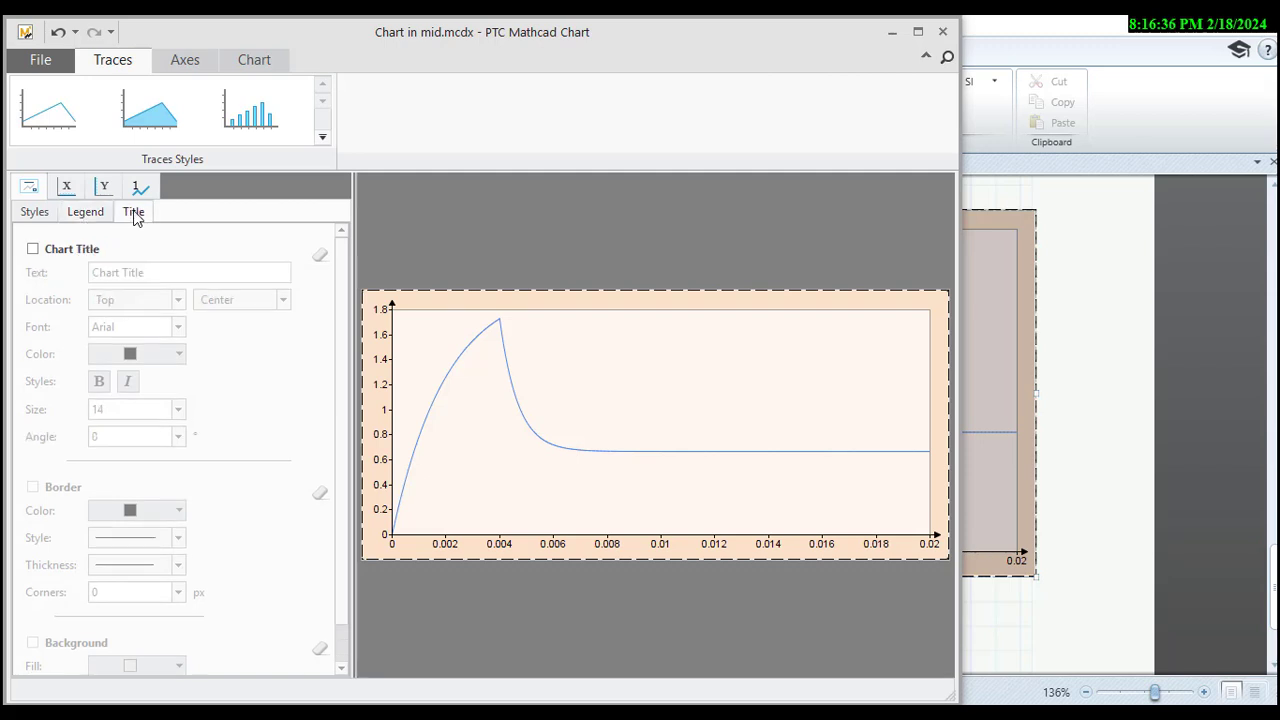
left_click(33, 248)
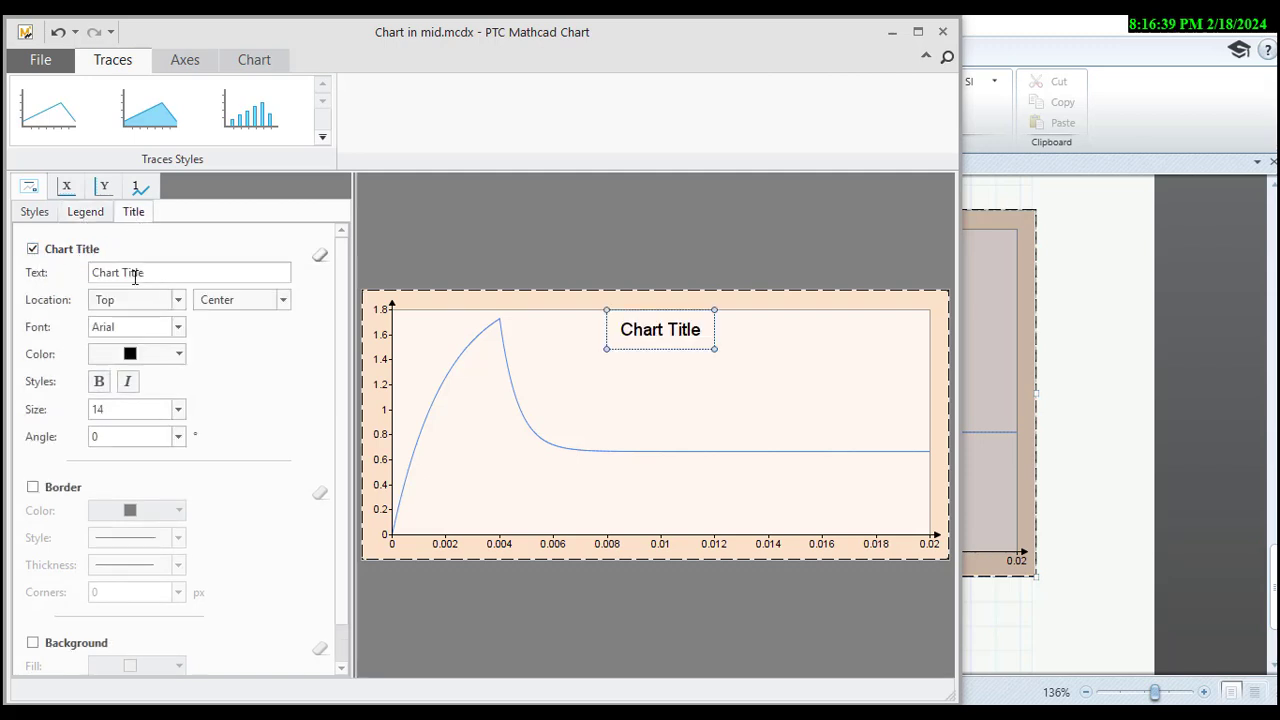
left_click_drag(135, 275, 40, 277)
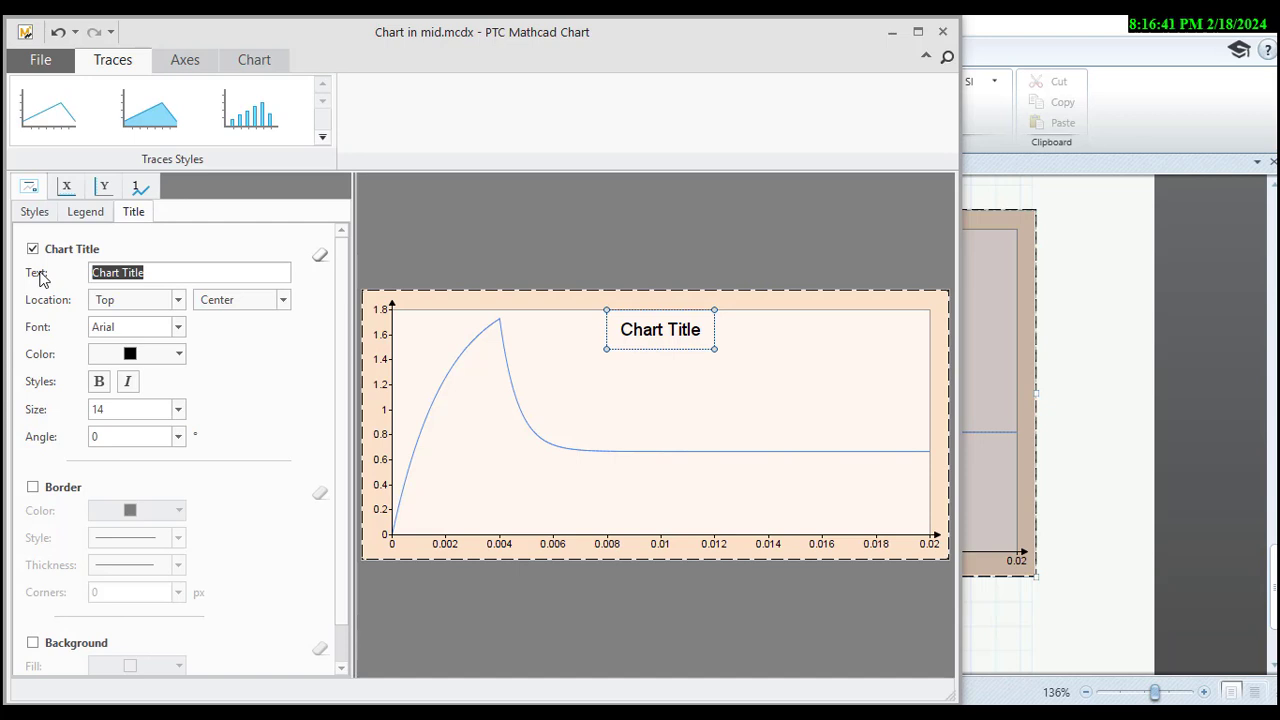
type("Mid")
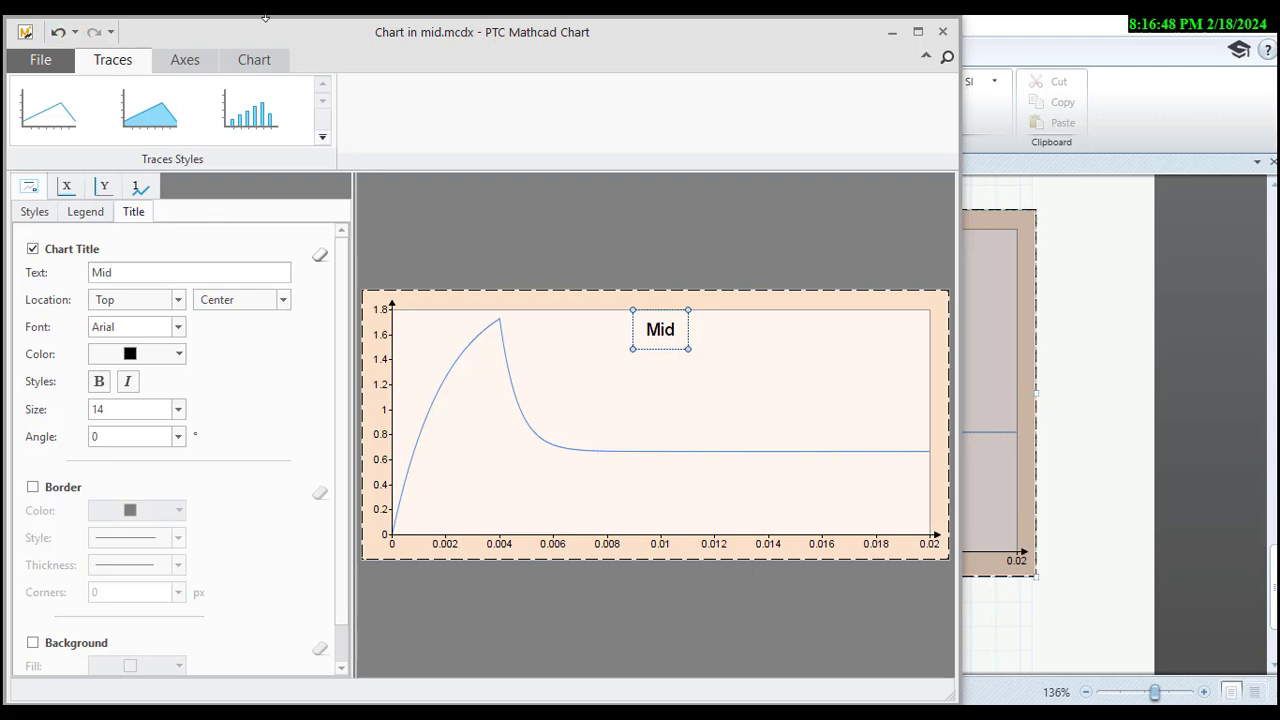
left_click_drag(310, 40, 362, 28)
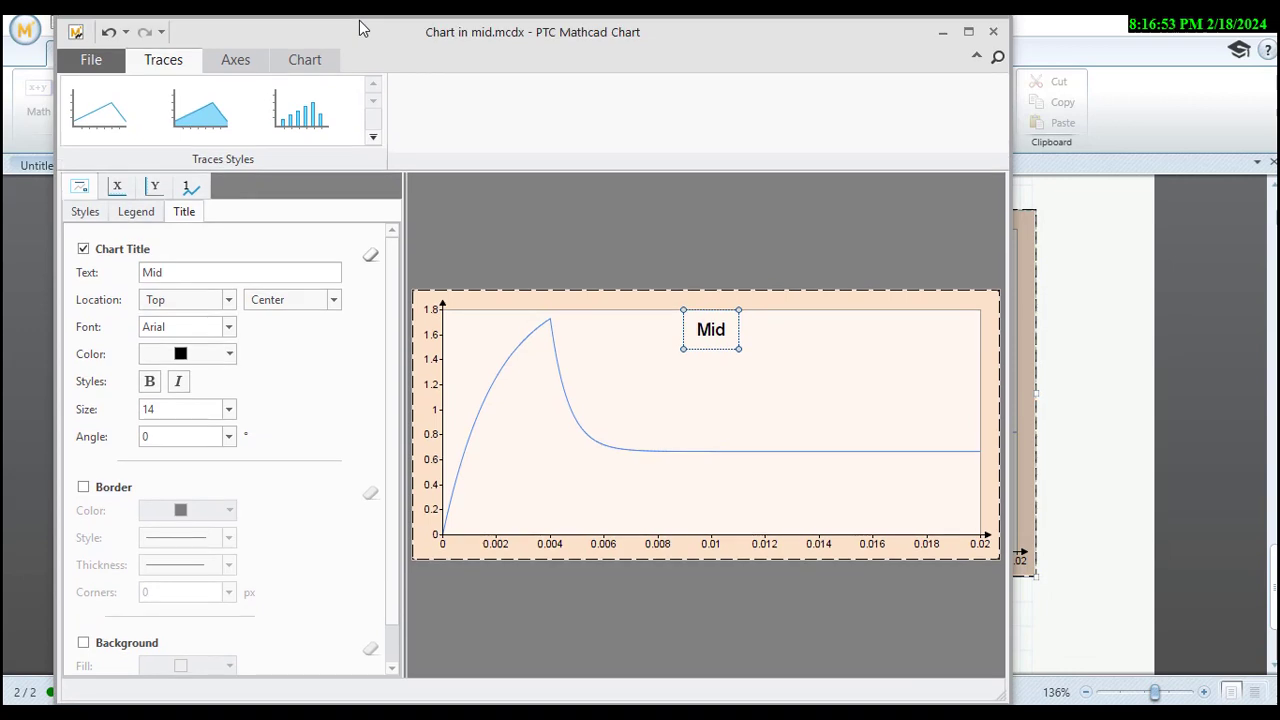
type("t")
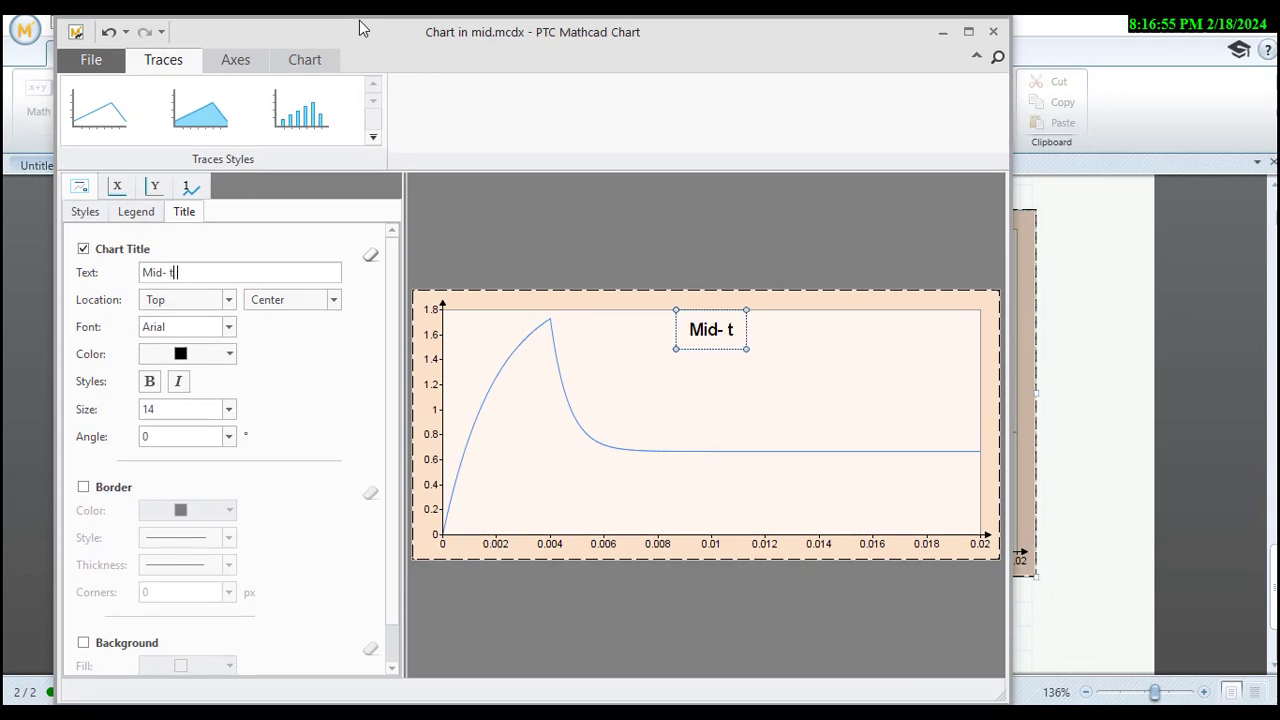
type("rab")
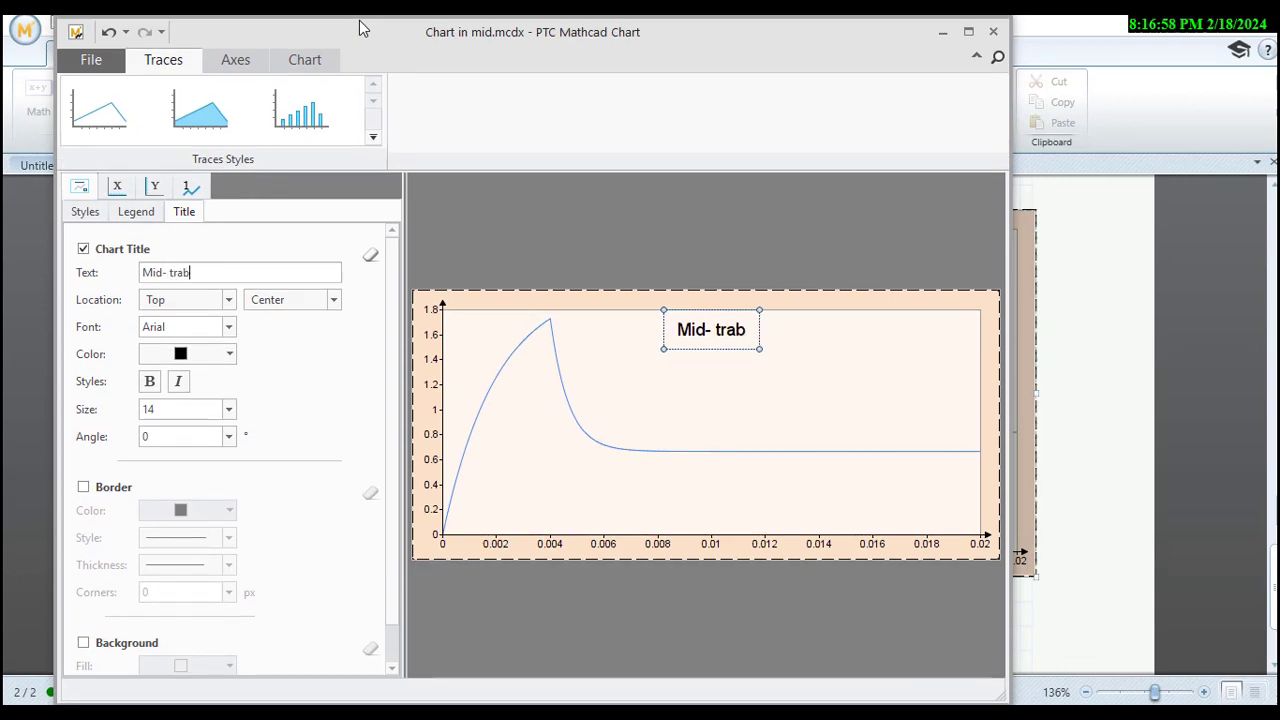
key("BackSpace")
type("nsi")
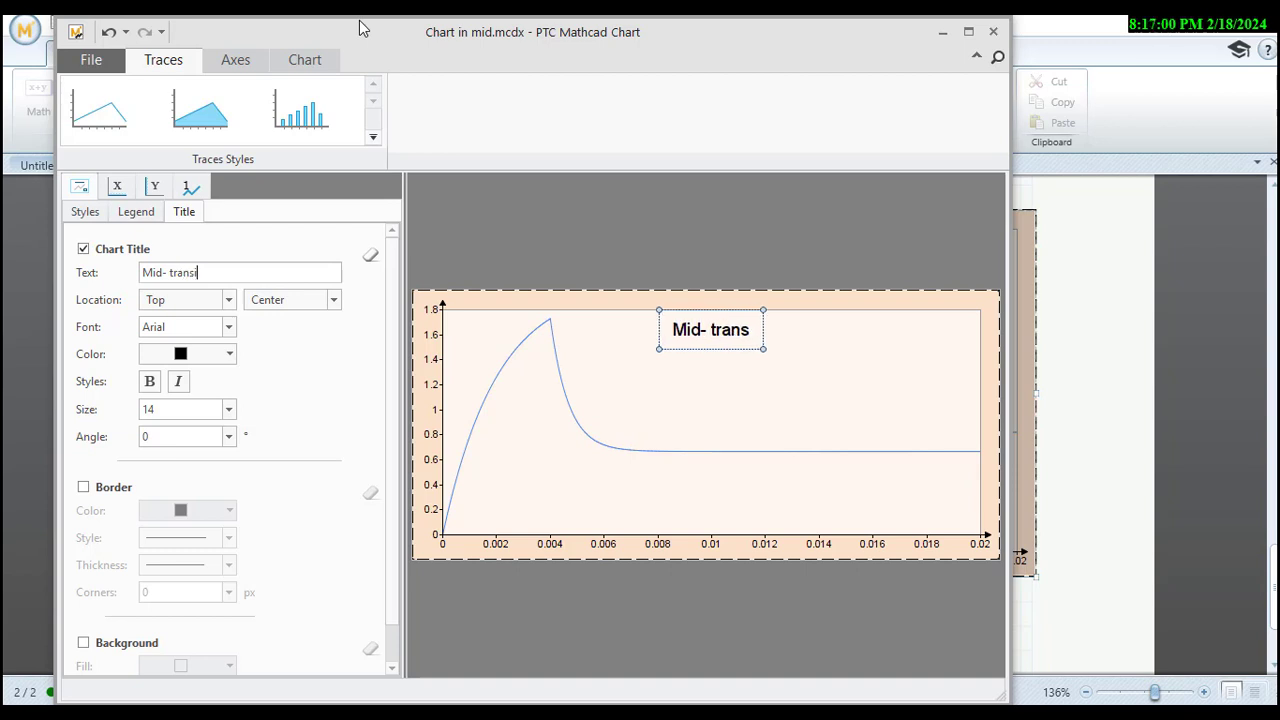
type("ent swit")
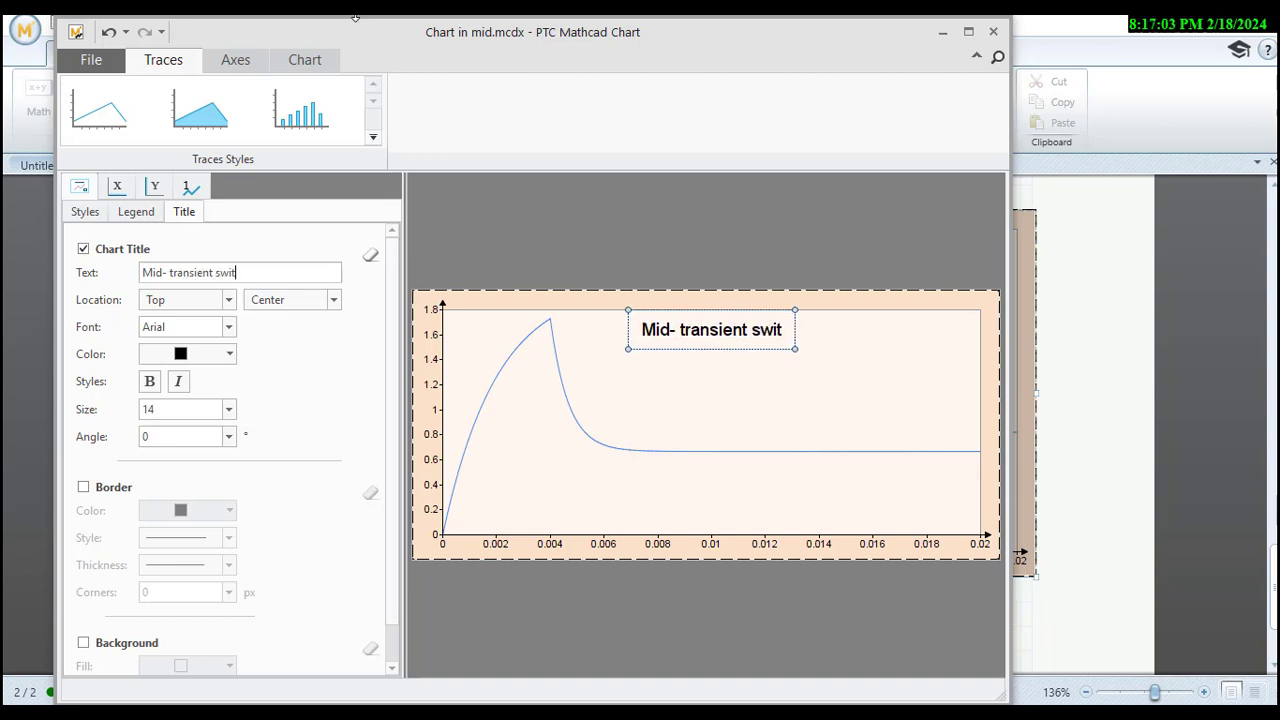
type("ching ")
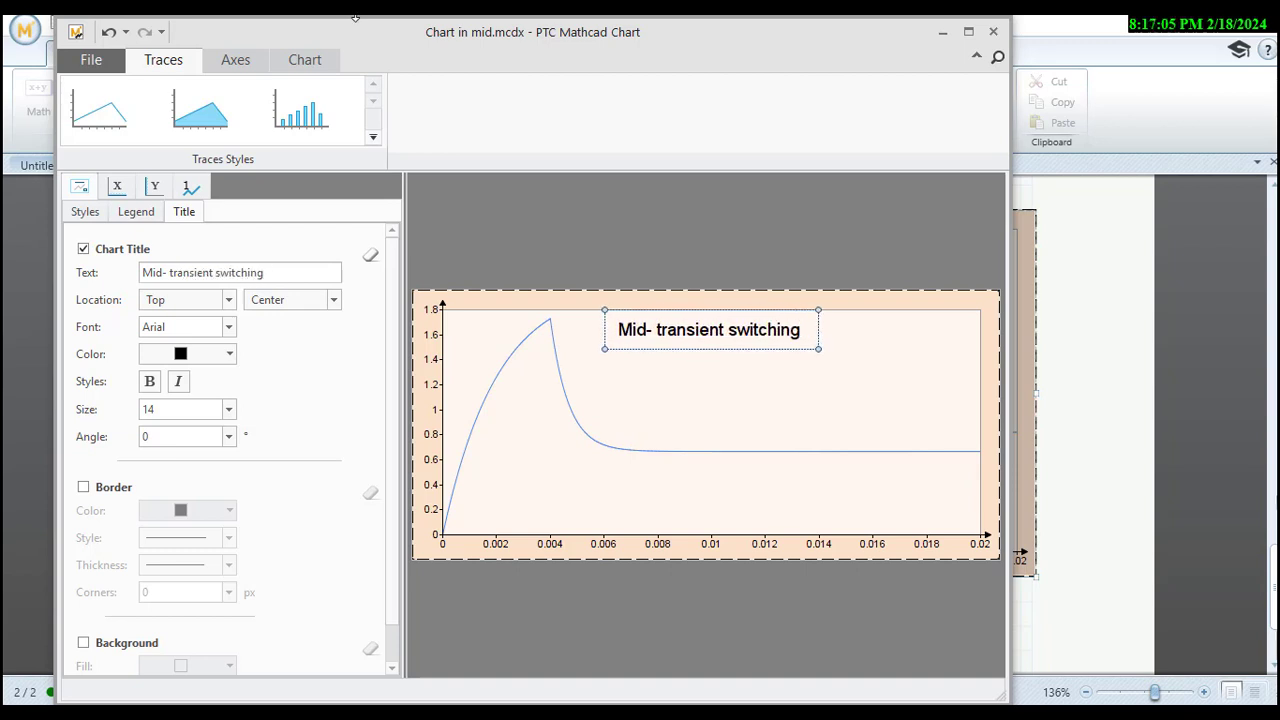
type("of R")
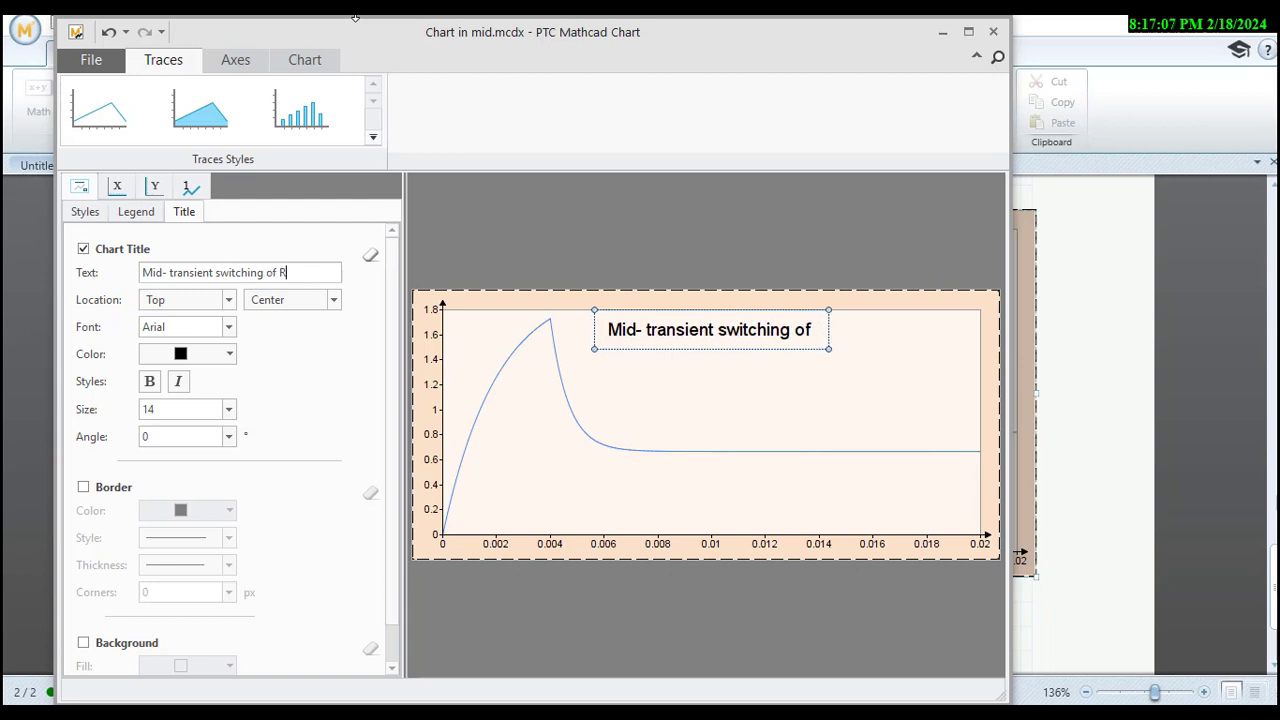
type("L ci")
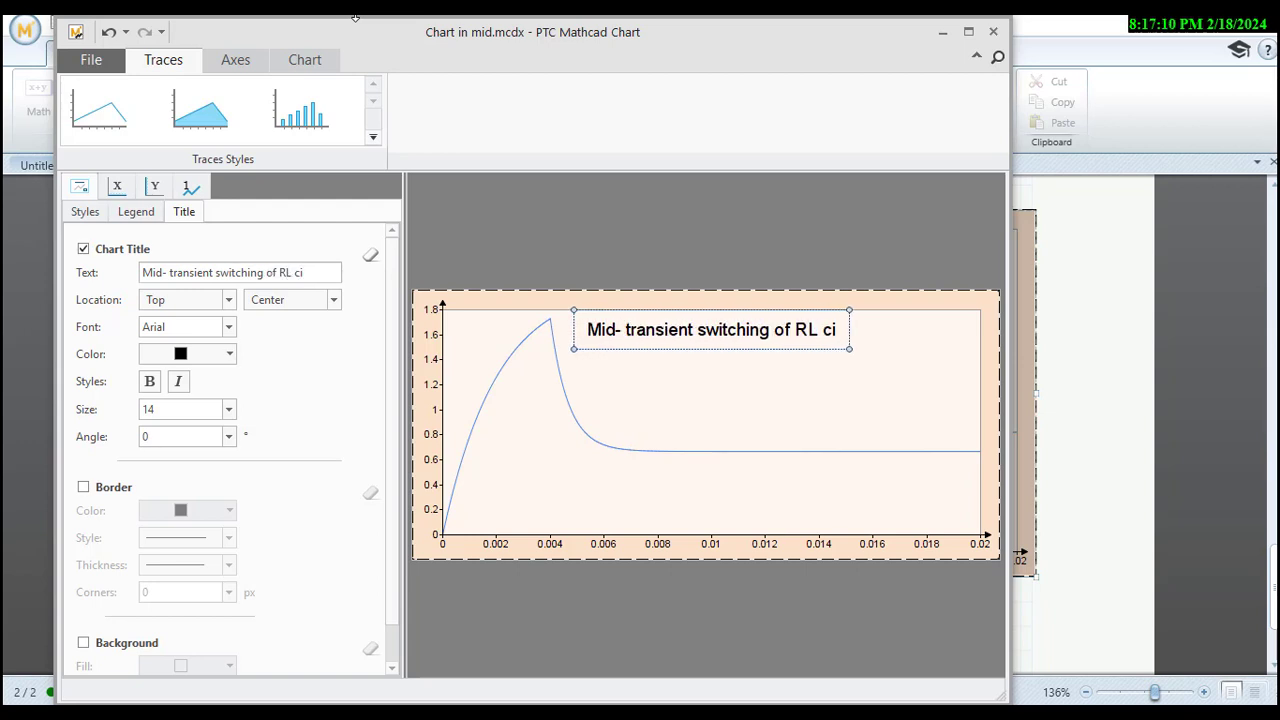
type("rcuit")
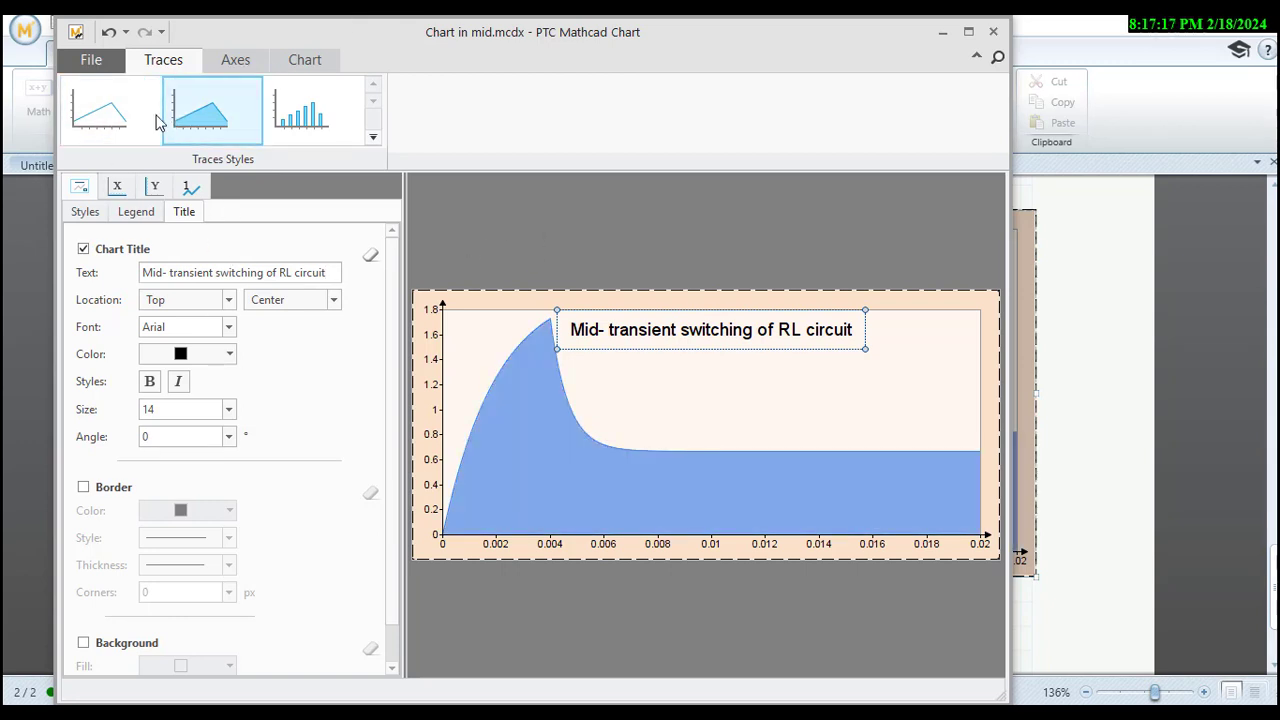
Set the chart title's location to Above so it sits outside the plot area.
scroll(228, 265, "down", 1)
scroll(228, 267, "down", 3)
scroll(228, 267, "up", 4)
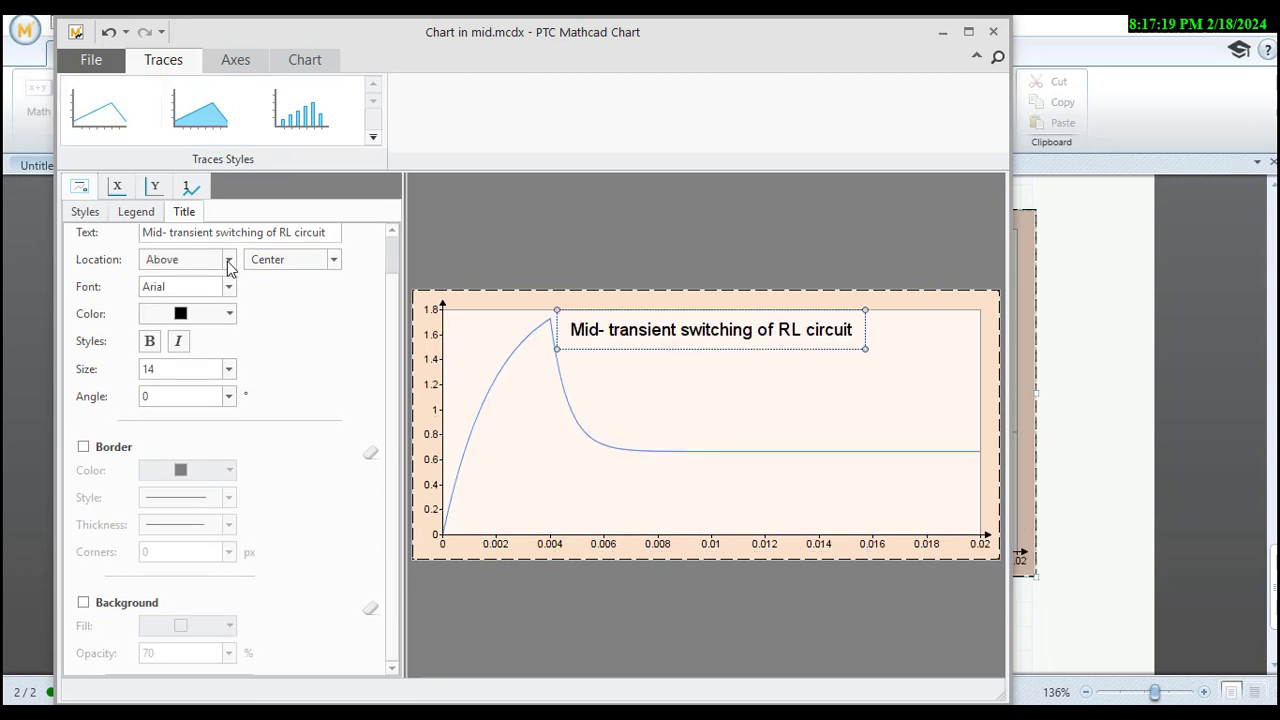
Turn on the X-axis gridlines together with the minor tick marks and minor gridlines.
left_click(116, 187)
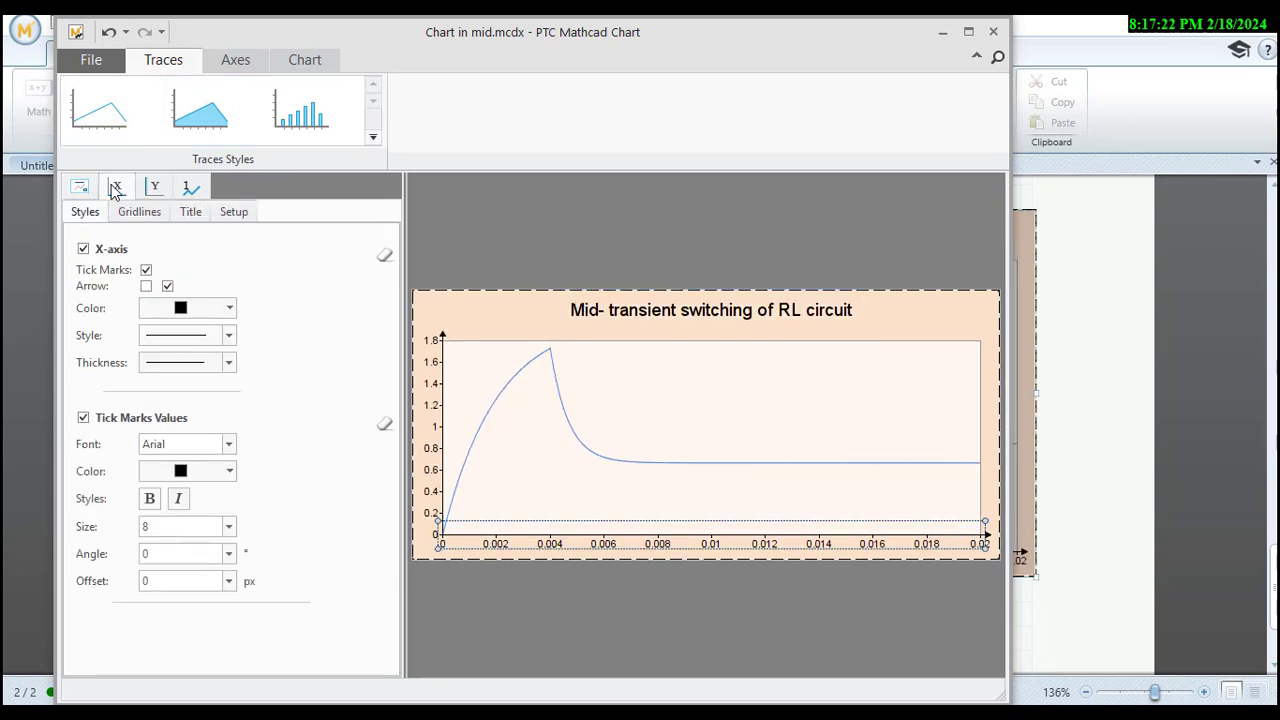
left_click(136, 213)
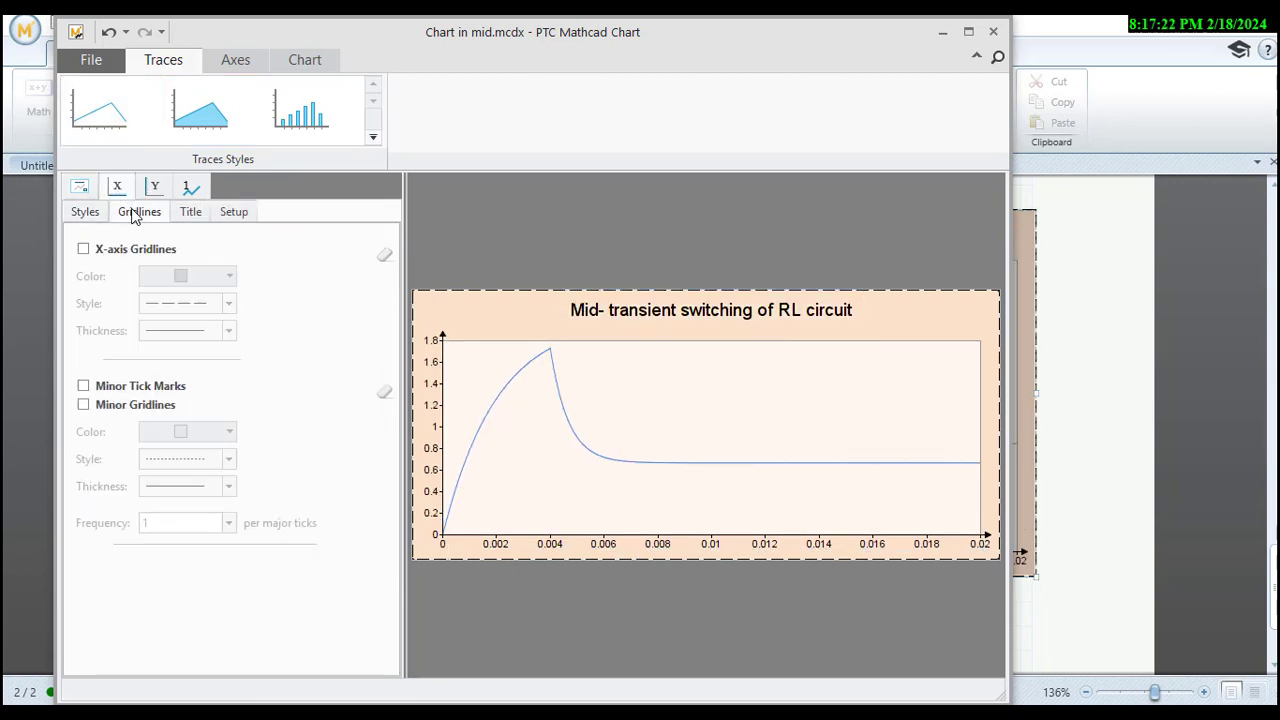
left_click(83, 250)
left_click(83, 387)
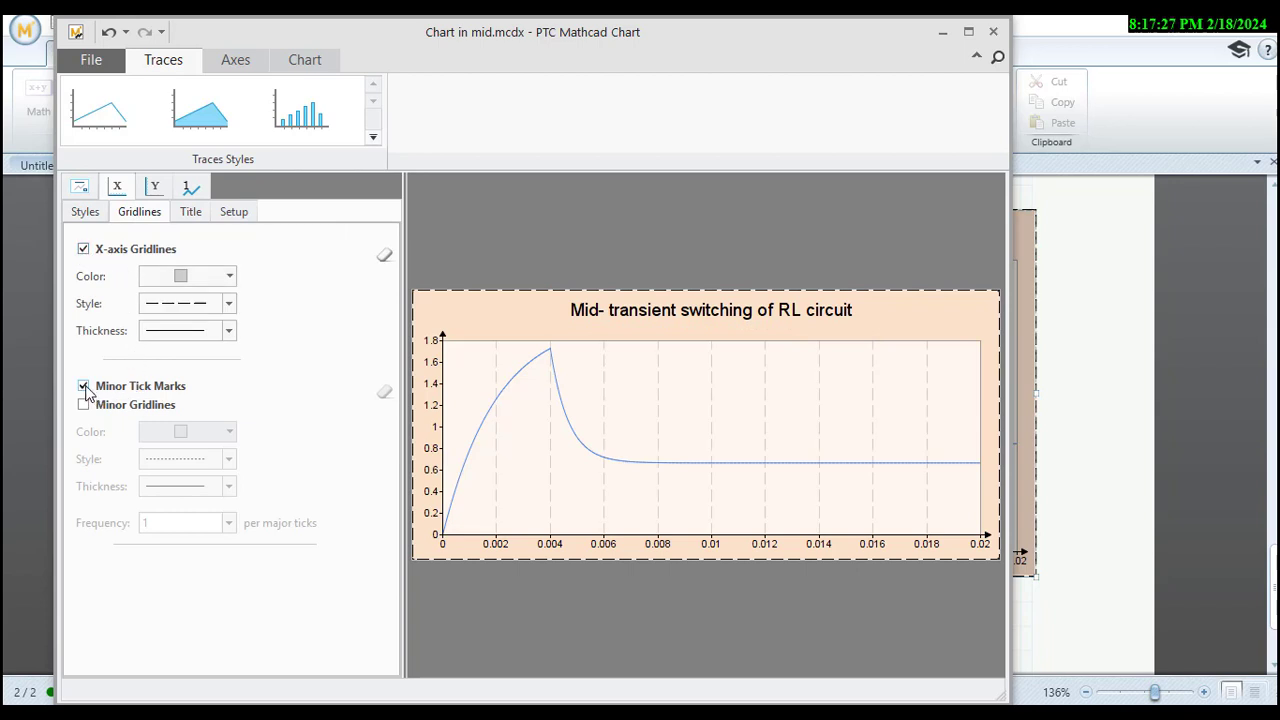
left_click(84, 405)
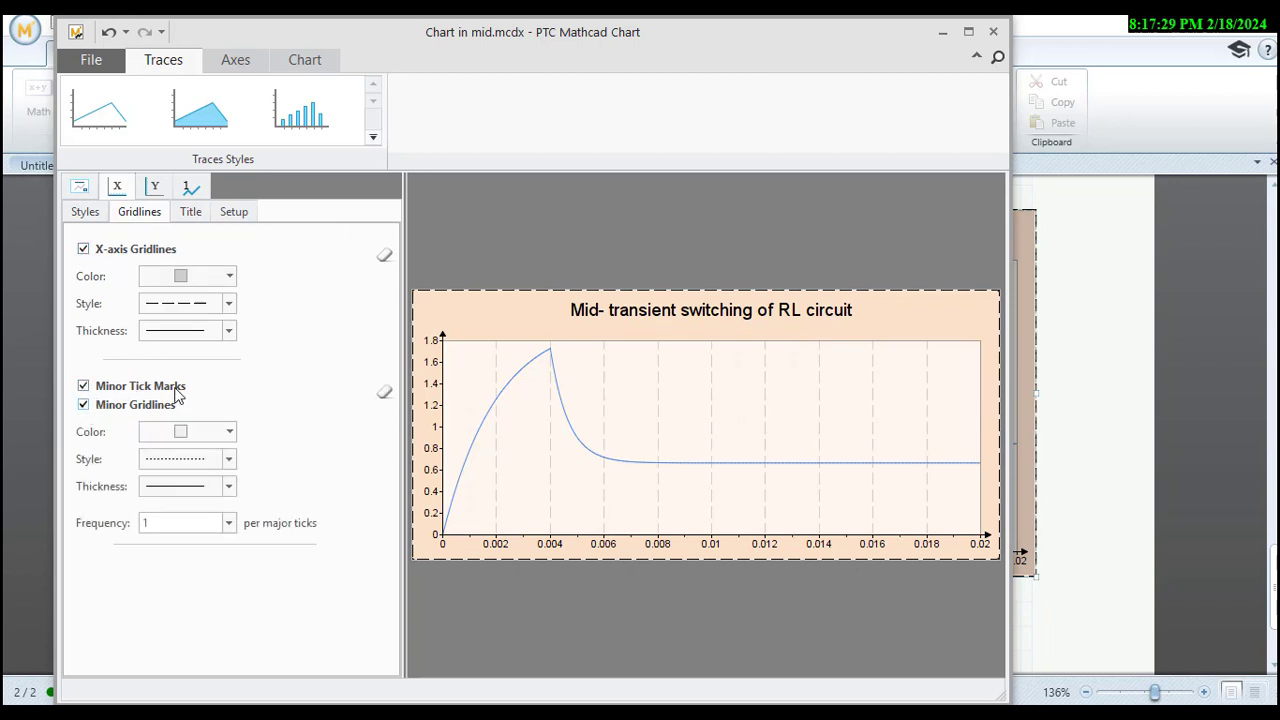
Turn on the Y-axis gridlines, minor tick marks and minor gridlines, keeping only the upper arrow on the axis.
left_click(154, 188)
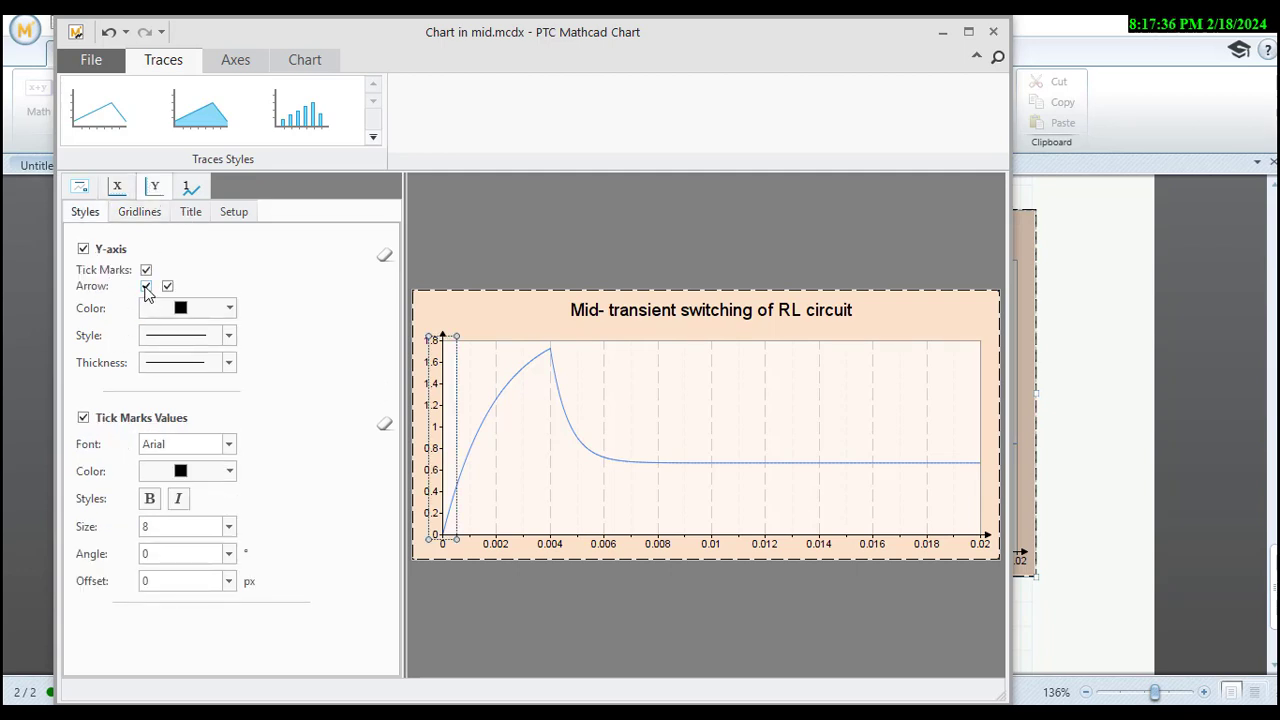
left_click(146, 288)
left_click(146, 288)
left_click(139, 213)
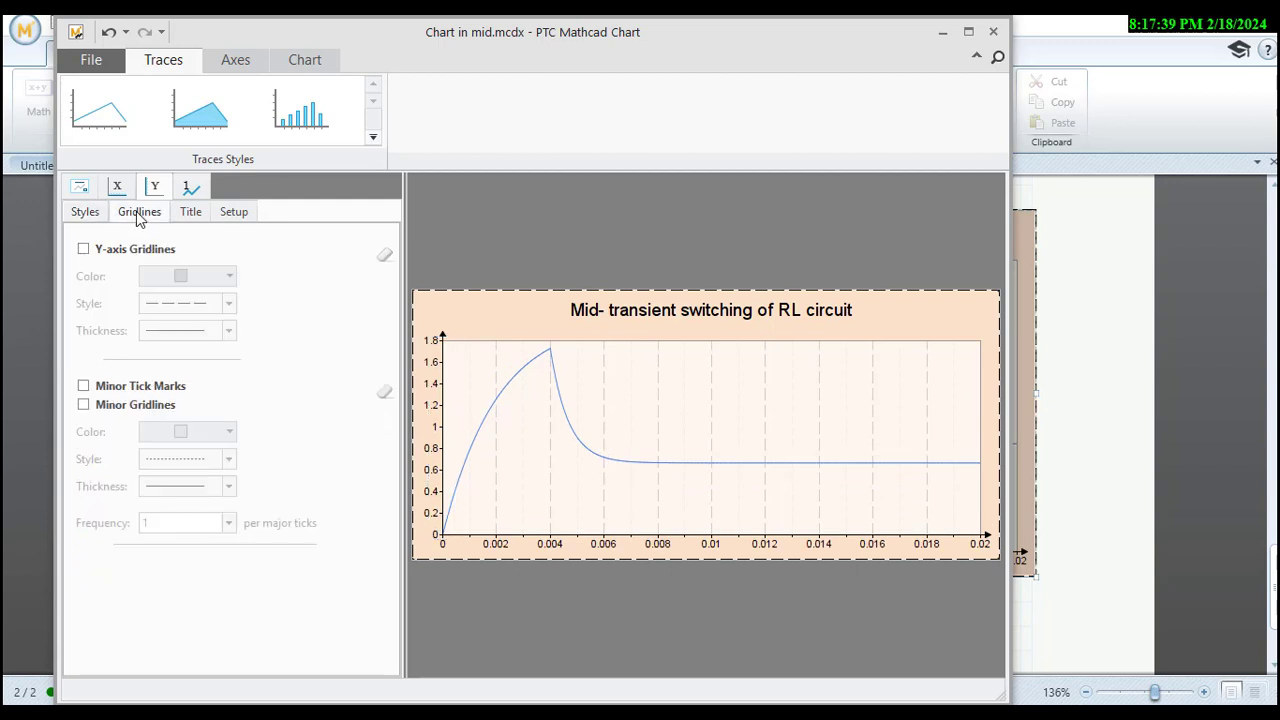
left_click(84, 406)
left_click(84, 388)
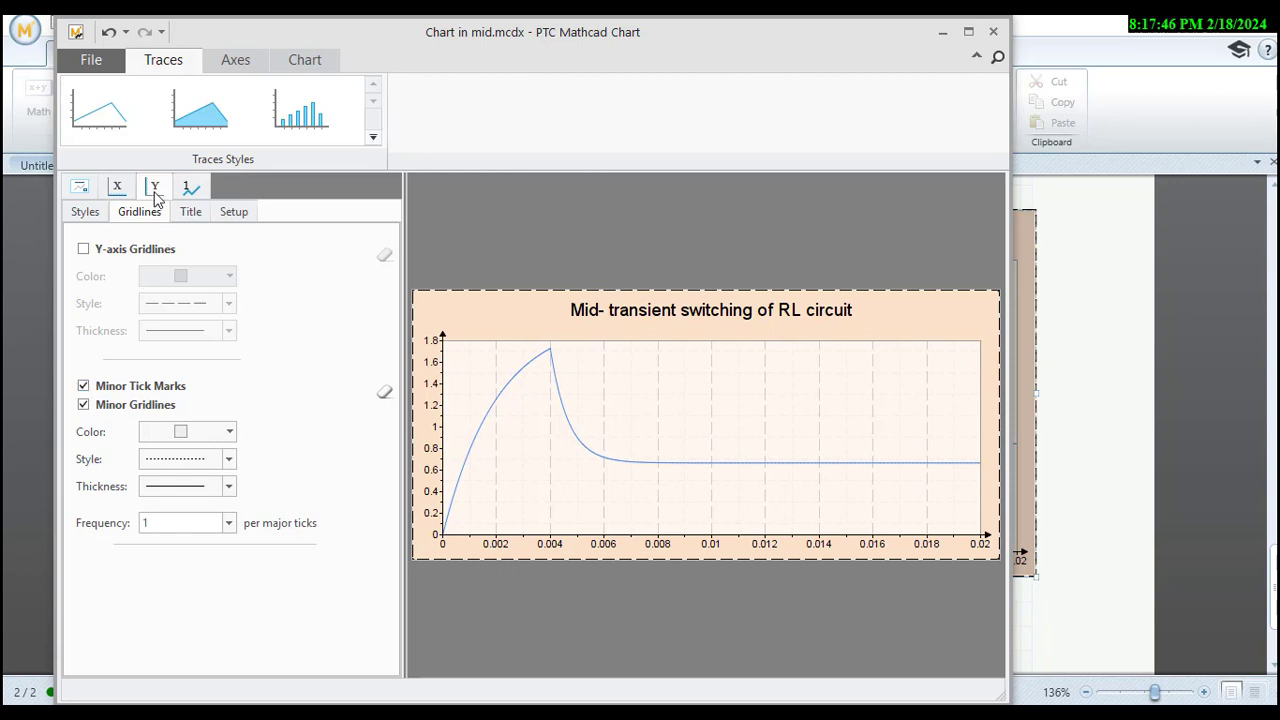
left_click(84, 250)
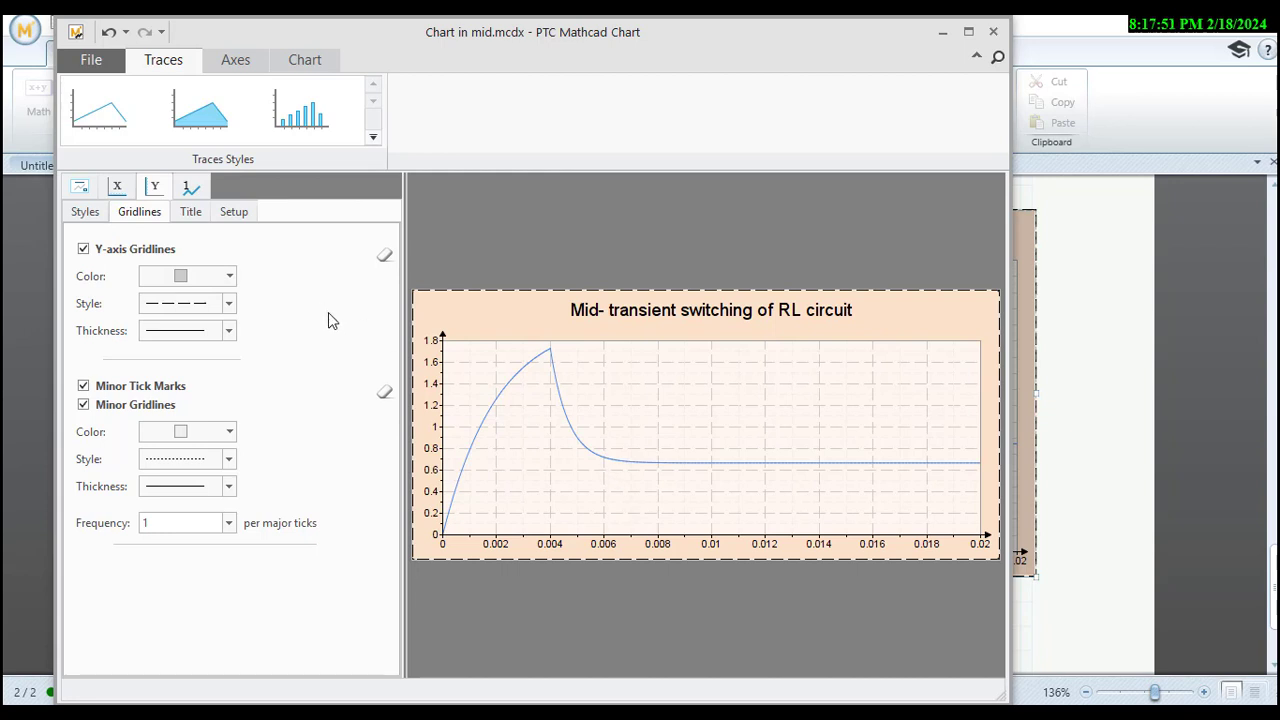
Try the Arial Black font on the Y-axis tick mark values.
left_click(238, 61)
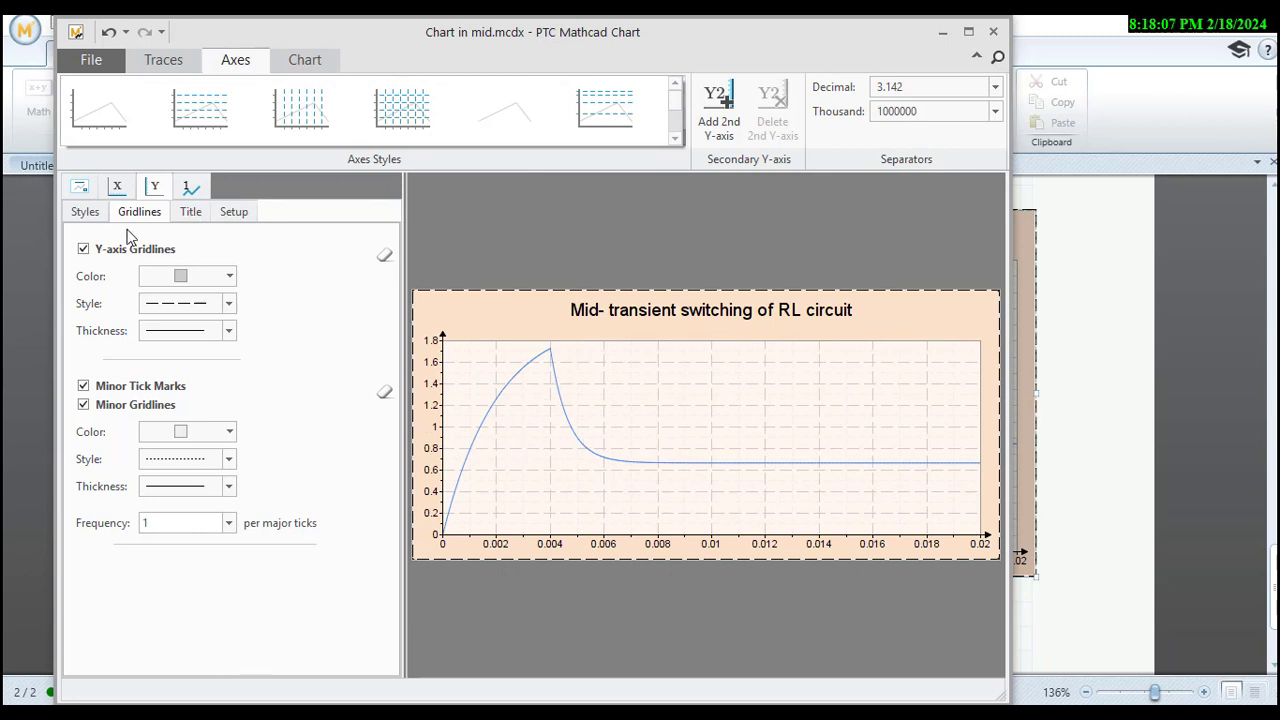
left_click(85, 213)
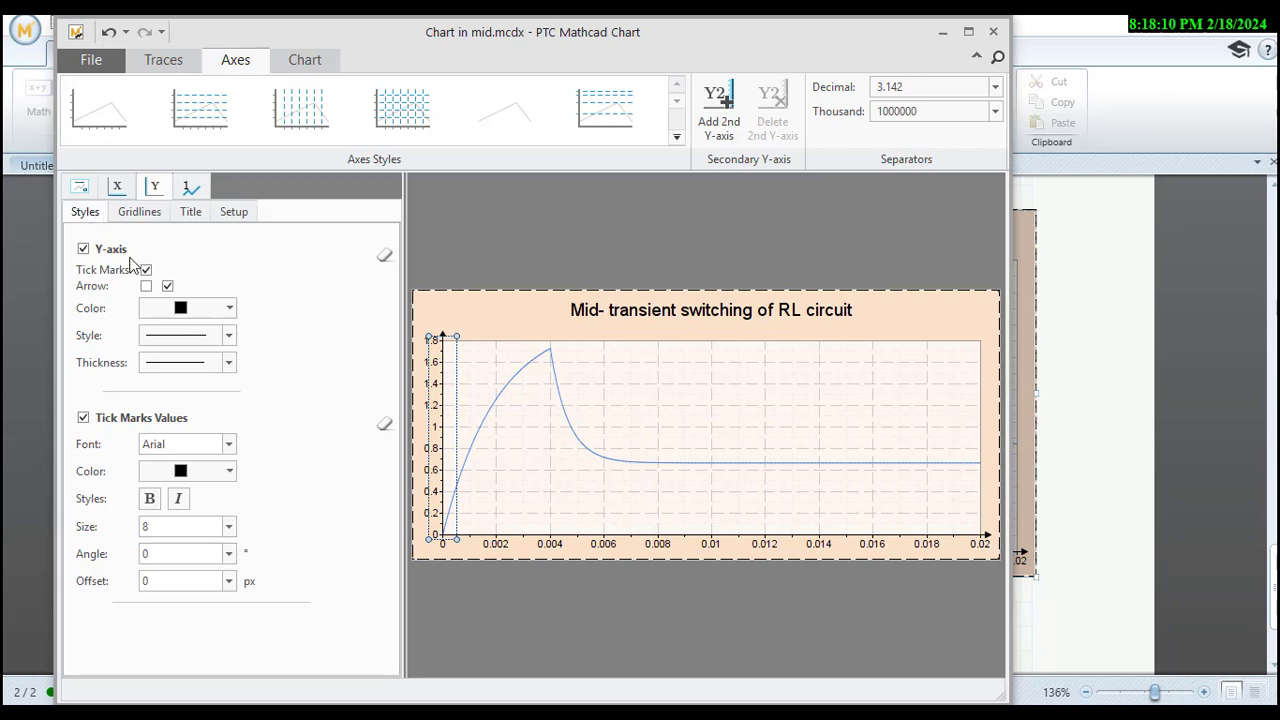
left_click(170, 446)
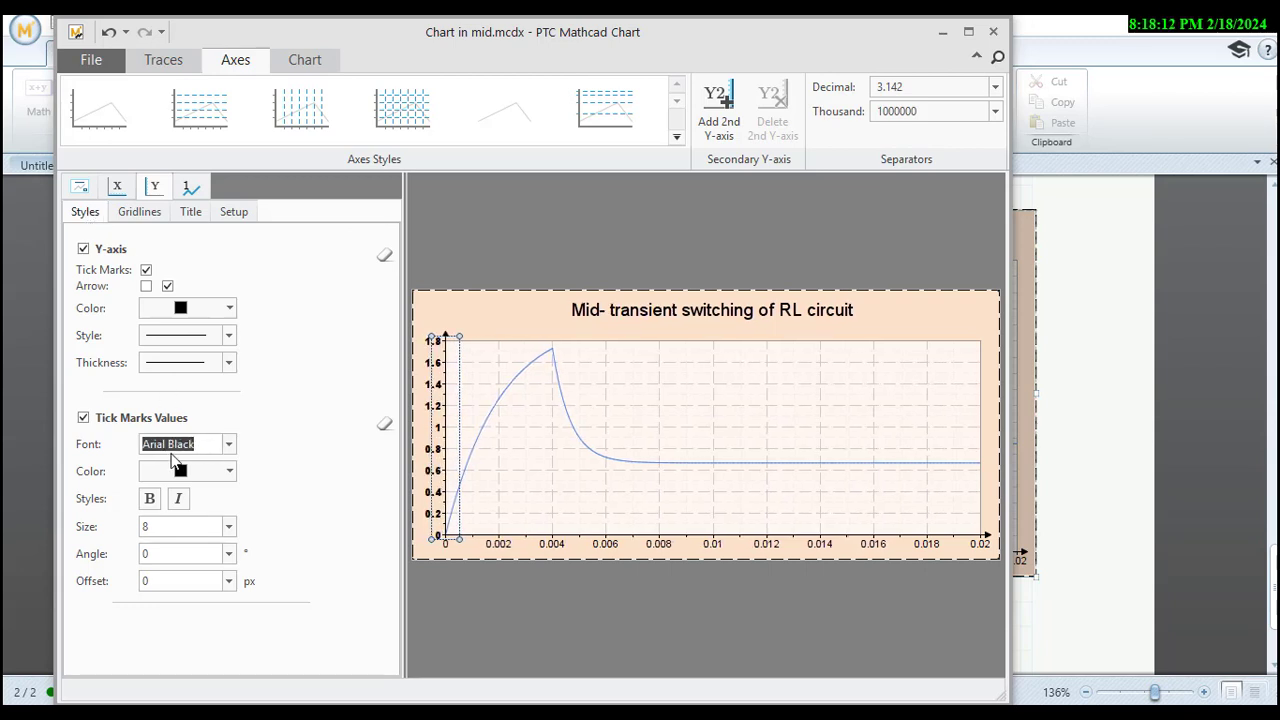
scroll(171, 453, "up", 1)
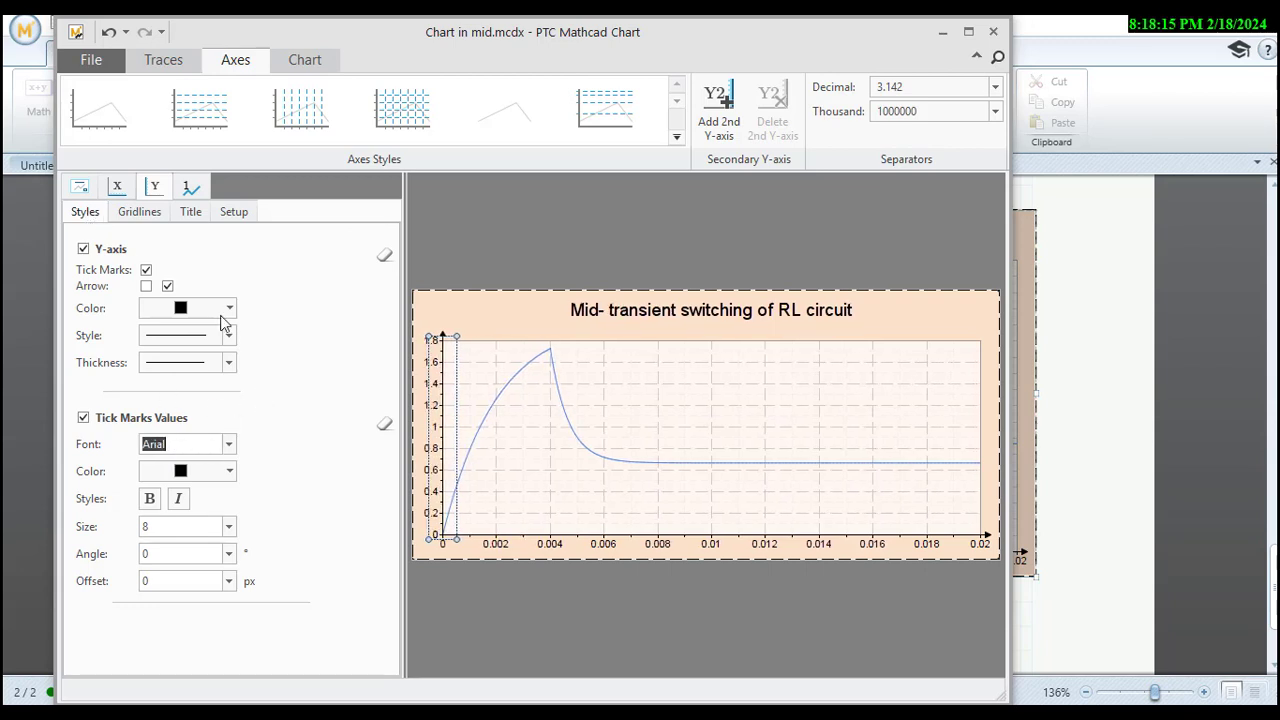
left_click(233, 216)
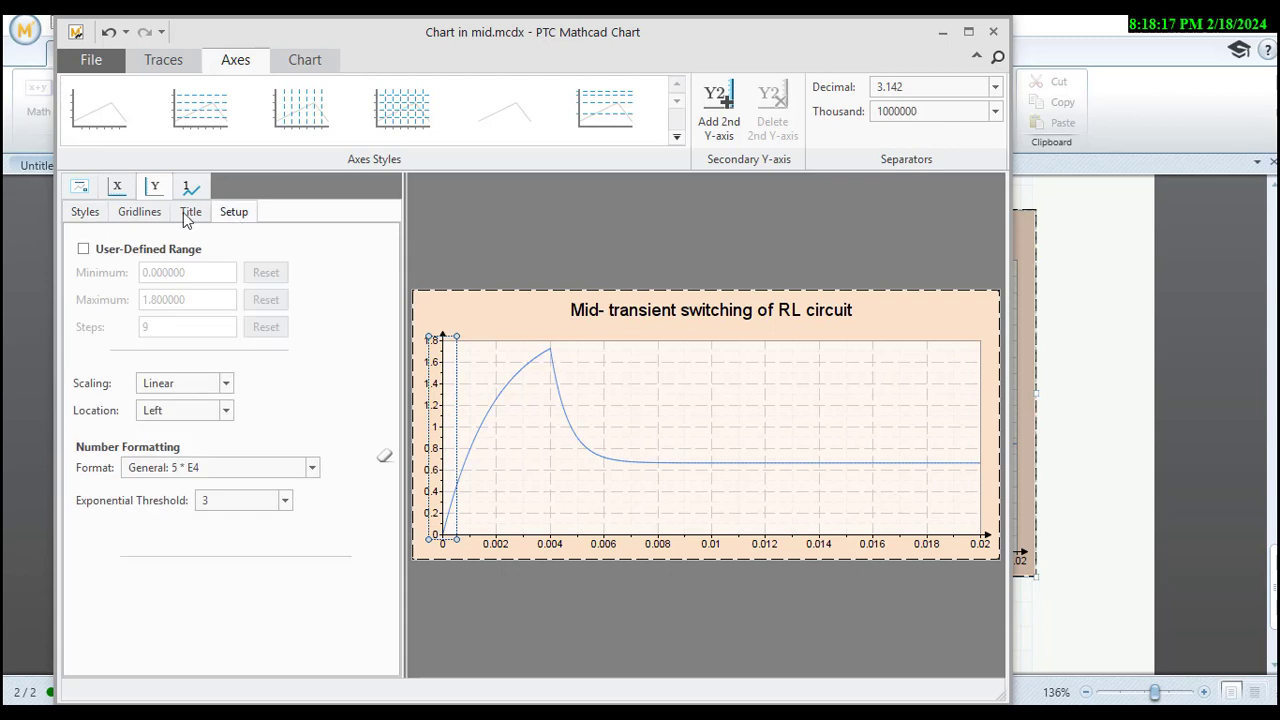
left_click(190, 212)
scroll(216, 412, "down", 1)
scroll(212, 398, "up", 1)
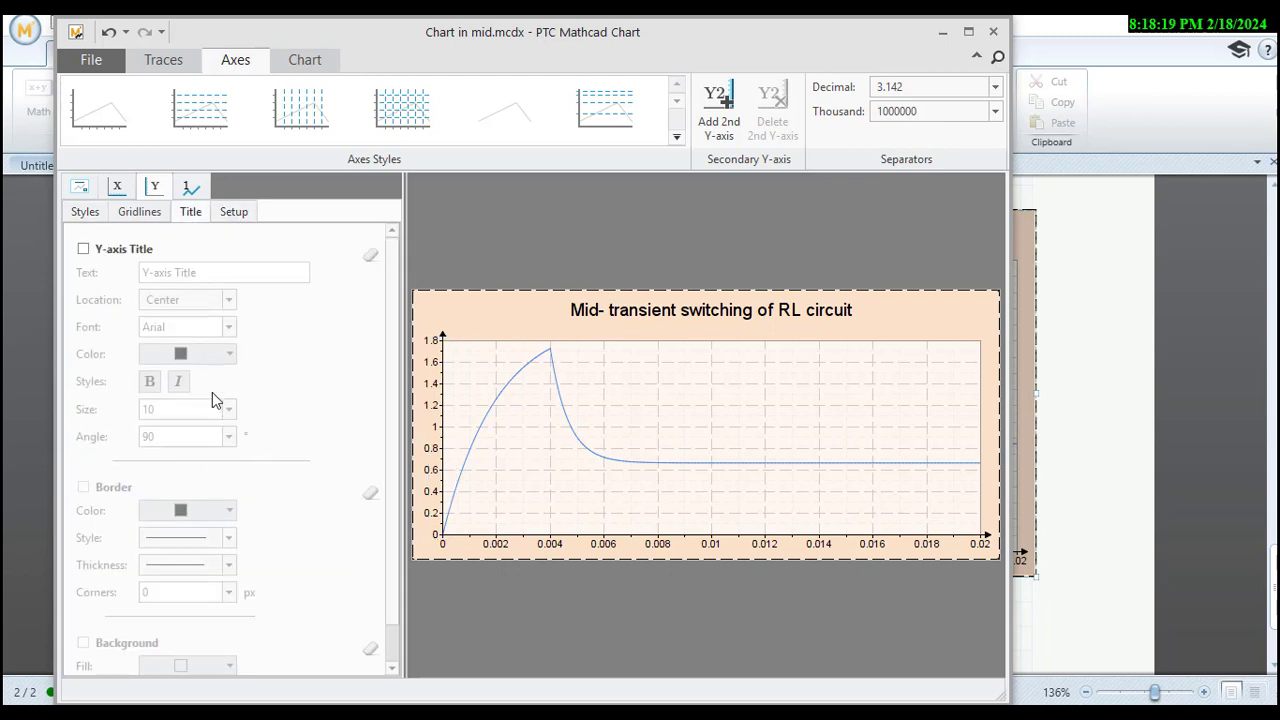
Increase the line thickness of the Y-axis minor gridlines by one level.
left_click(139, 211)
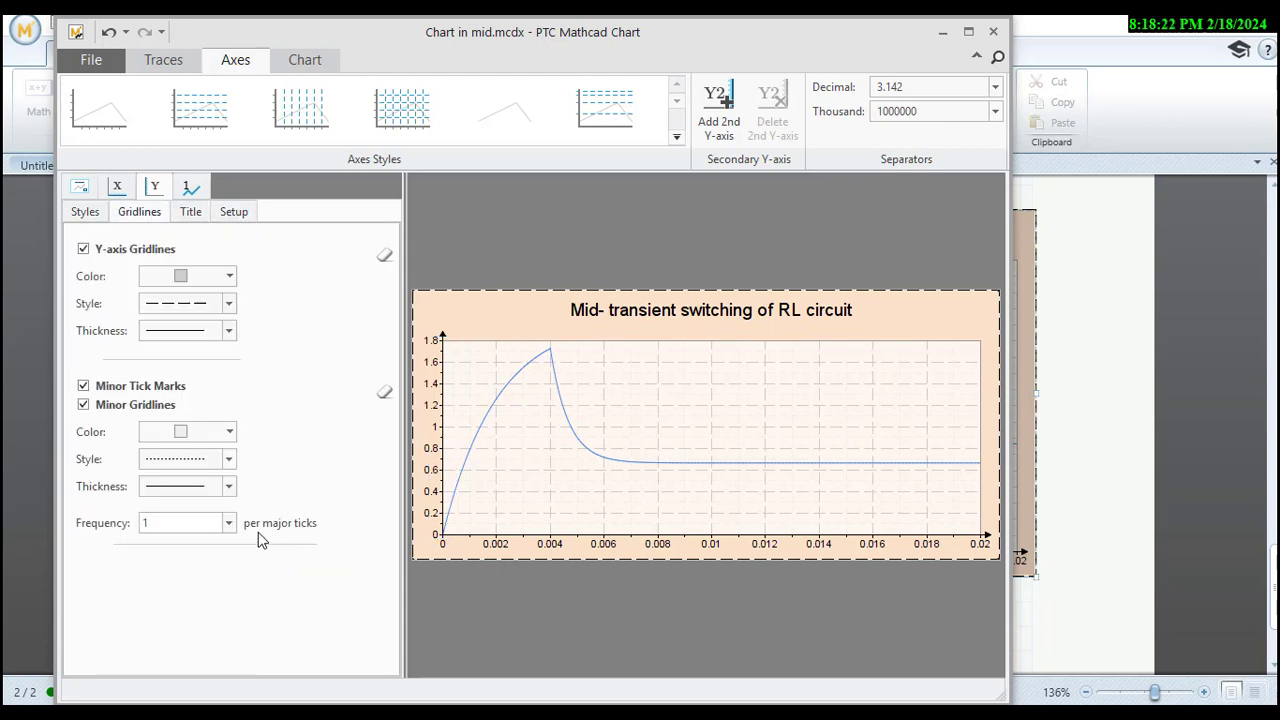
left_click(229, 487)
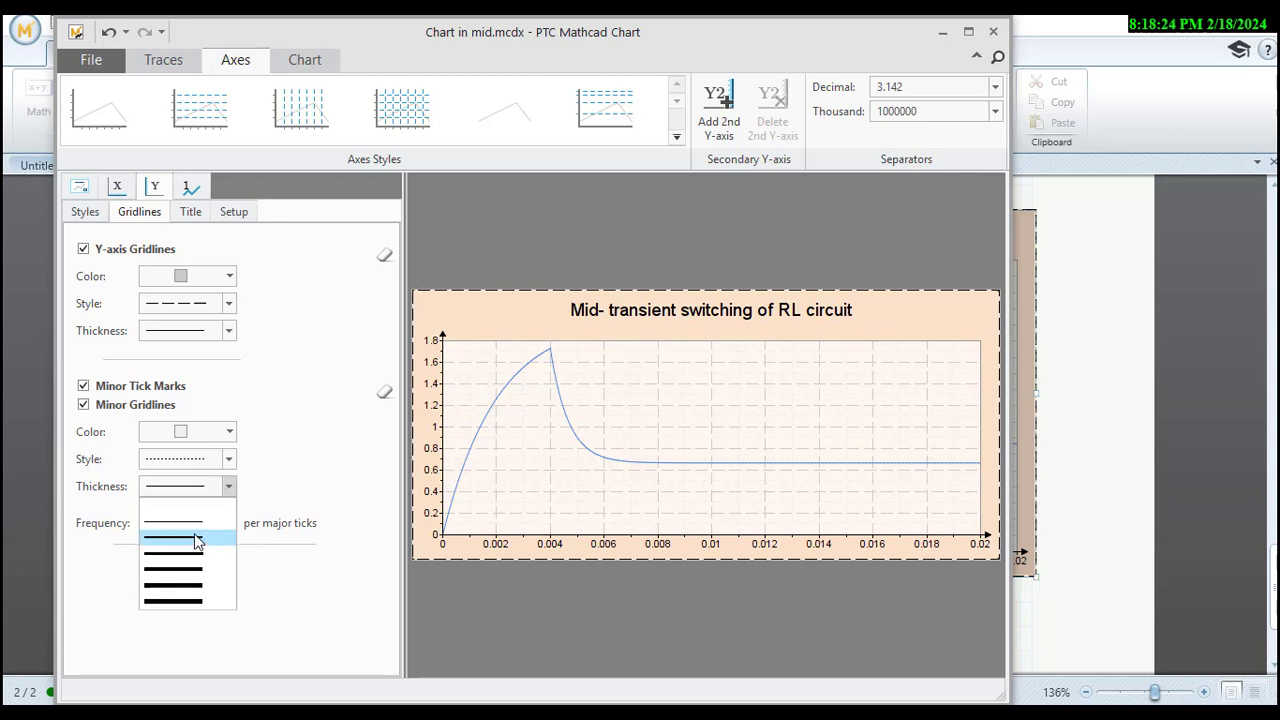
left_click(194, 536)
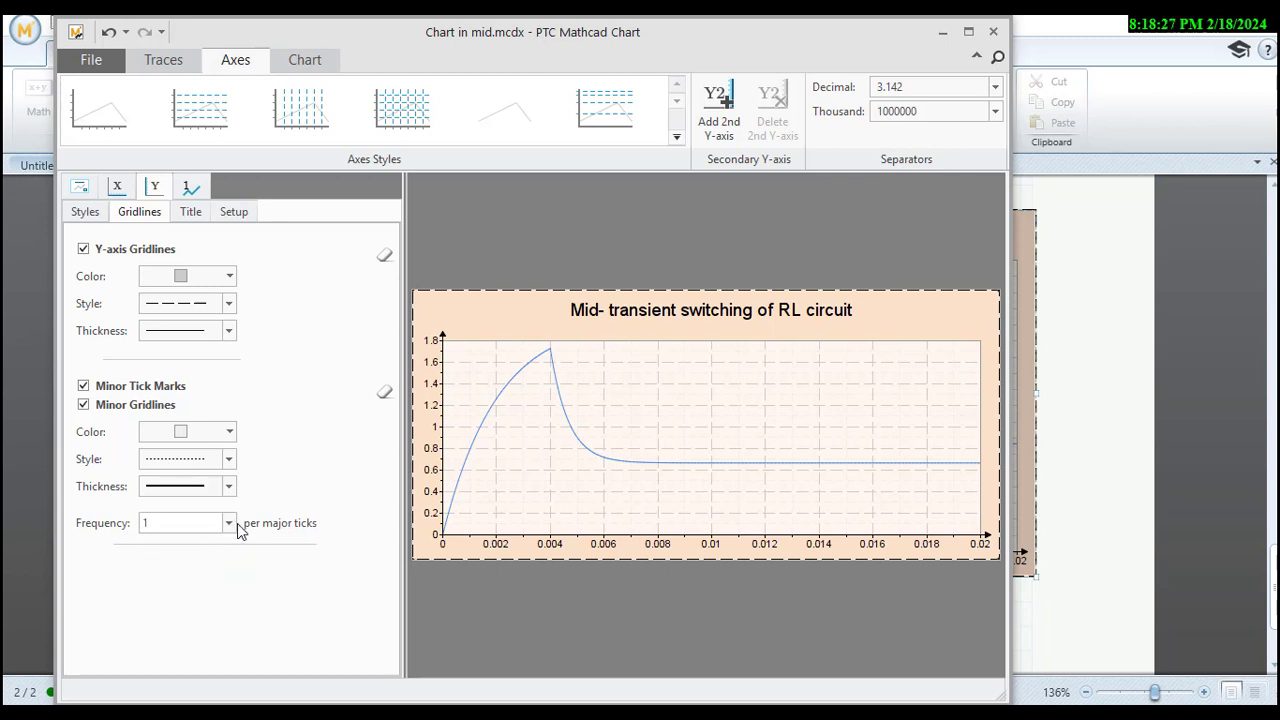
Make the chart title bold.
left_click(80, 188)
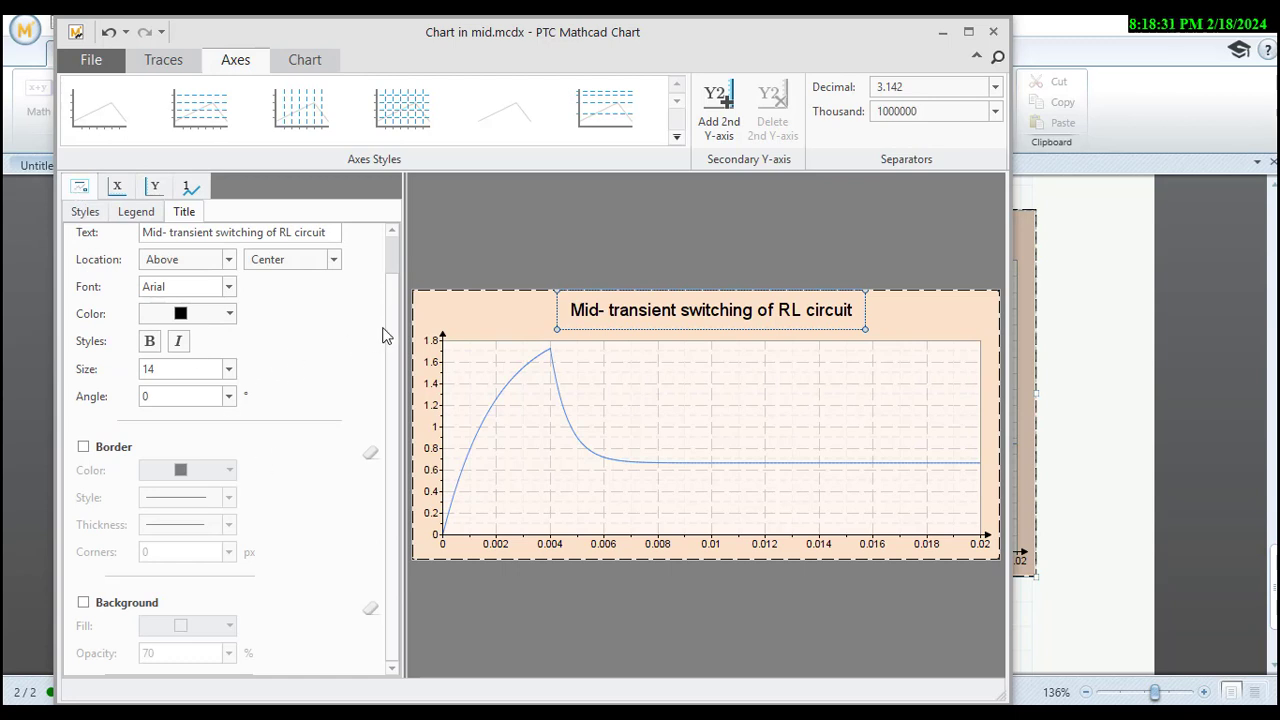
scroll(395, 261, "up", 1)
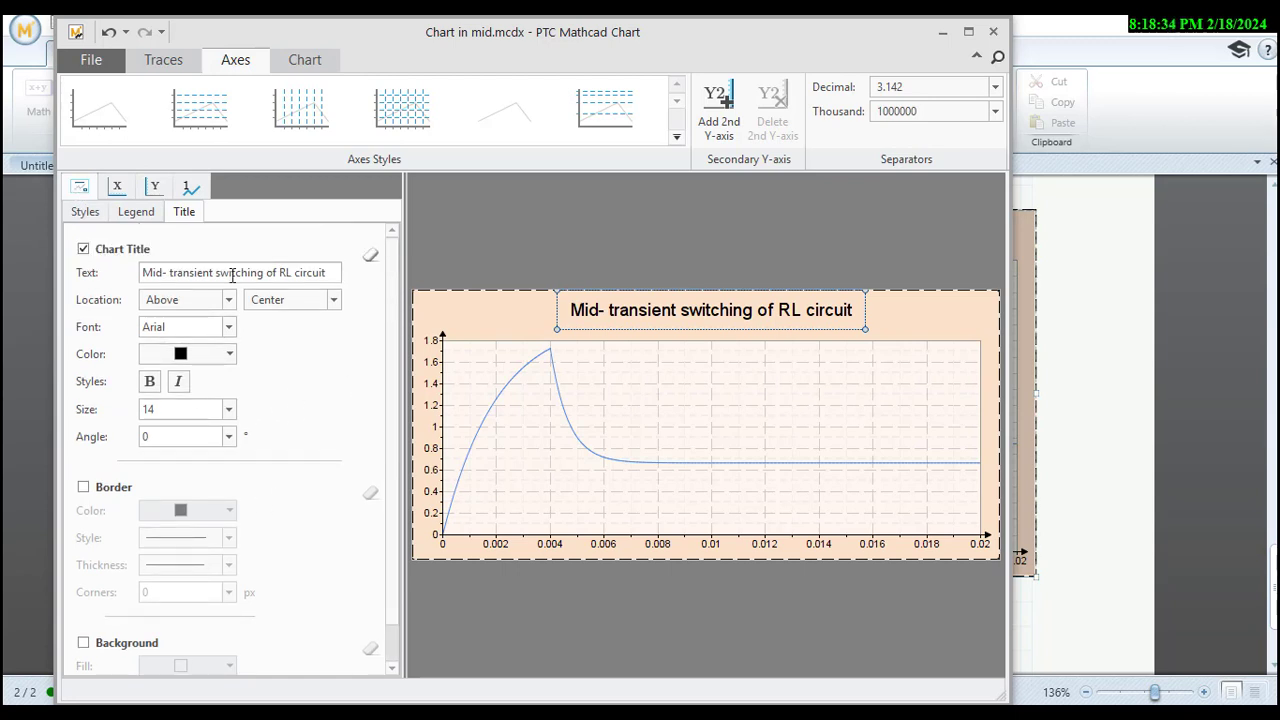
left_click(149, 382)
scroll(273, 529, "down", 1)
scroll(273, 529, "up", 1)
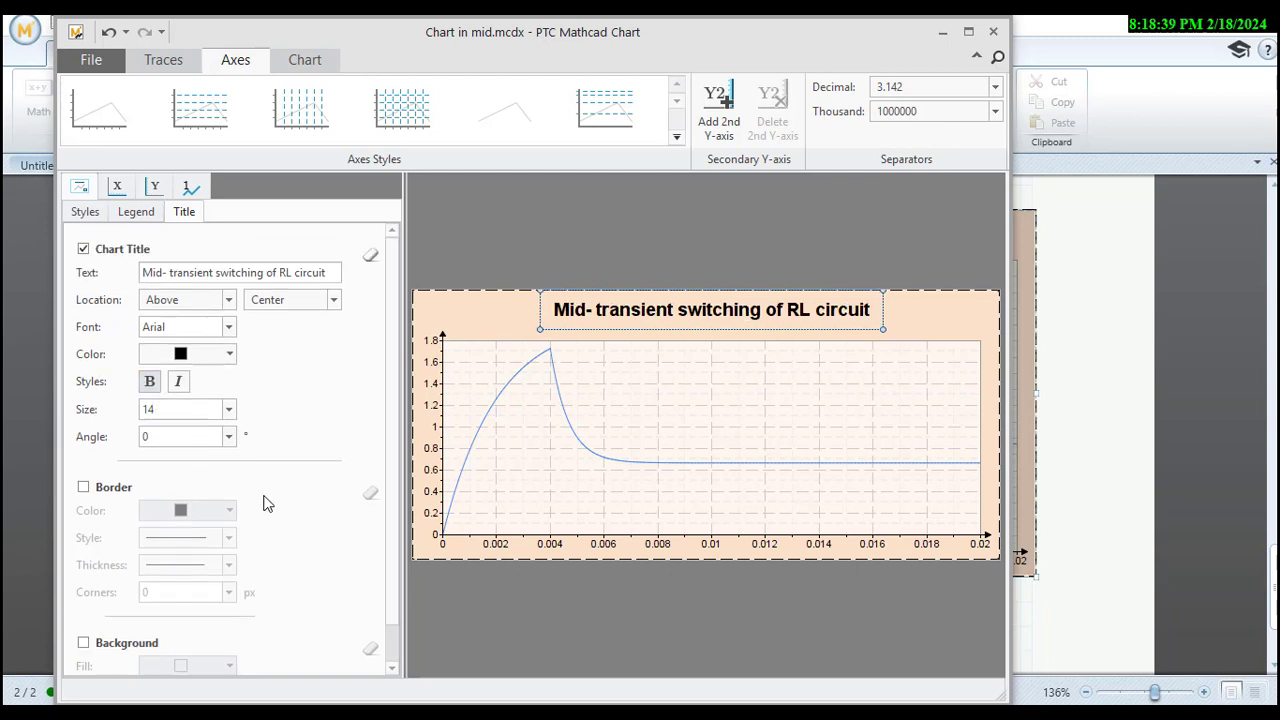
Try the filled-area and column trace styles on the chart.
left_click(163, 61)
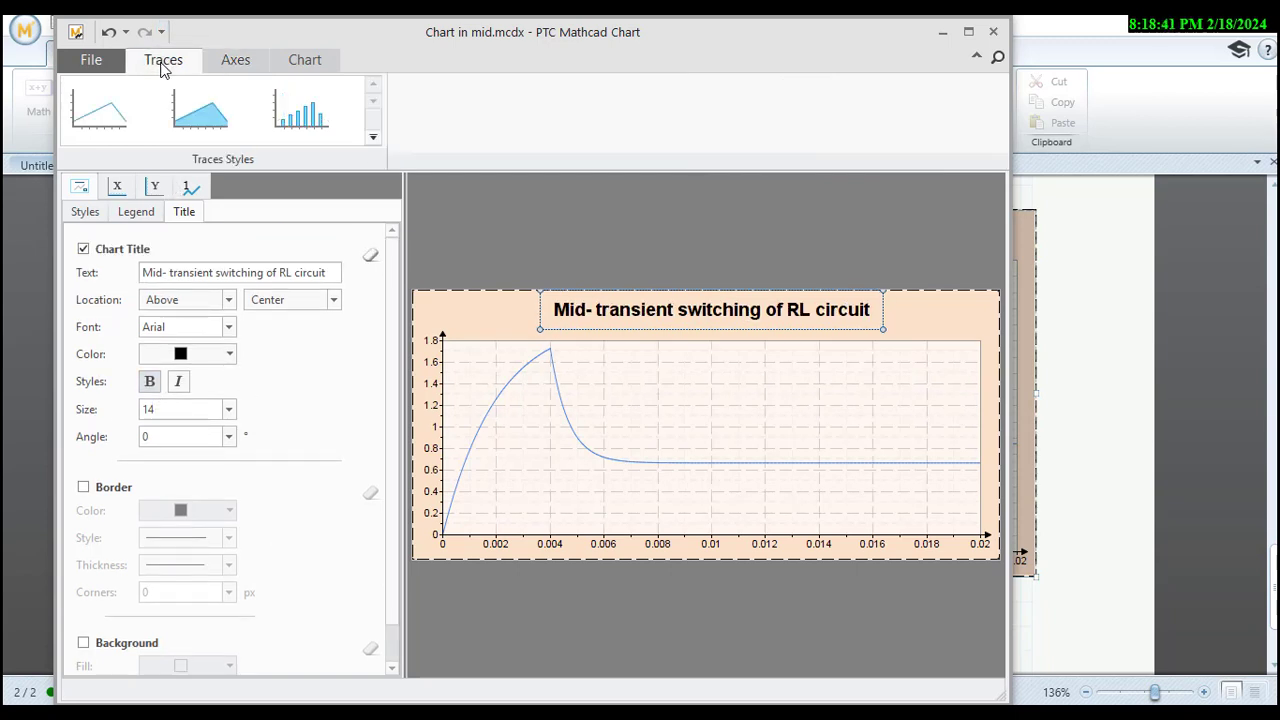
left_click(208, 125)
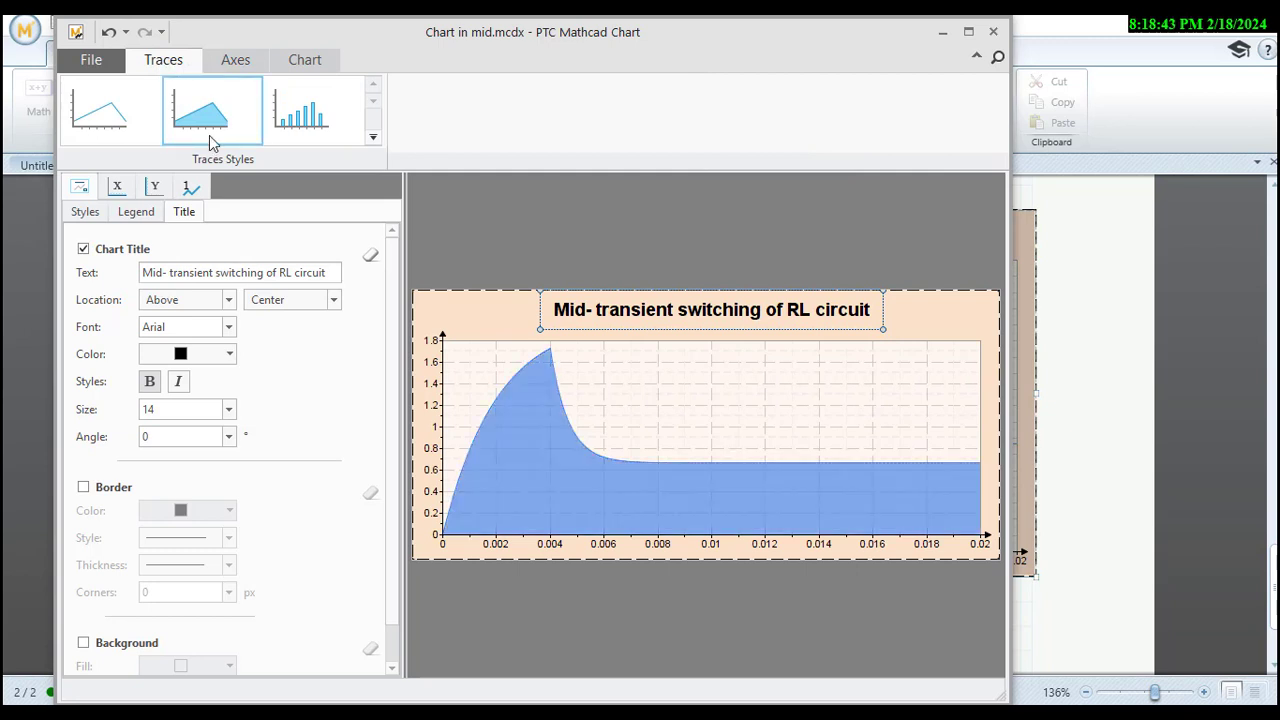
left_click(288, 125)
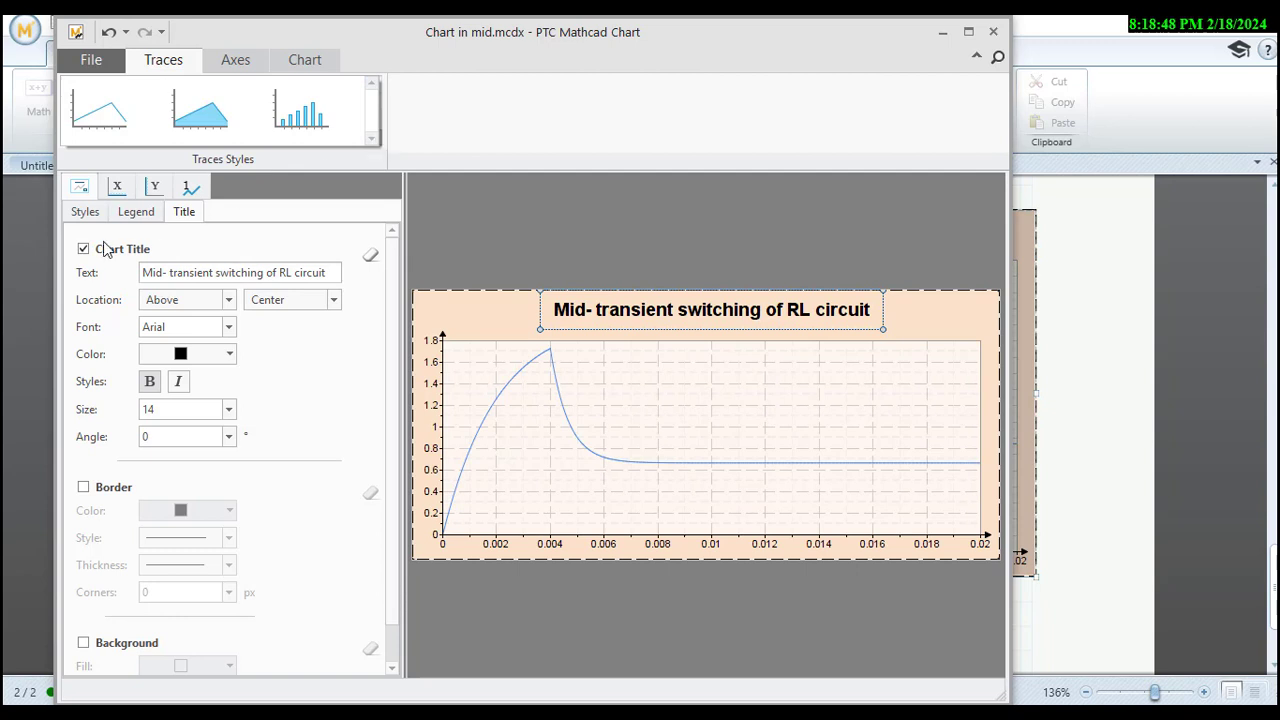
left_click(84, 212)
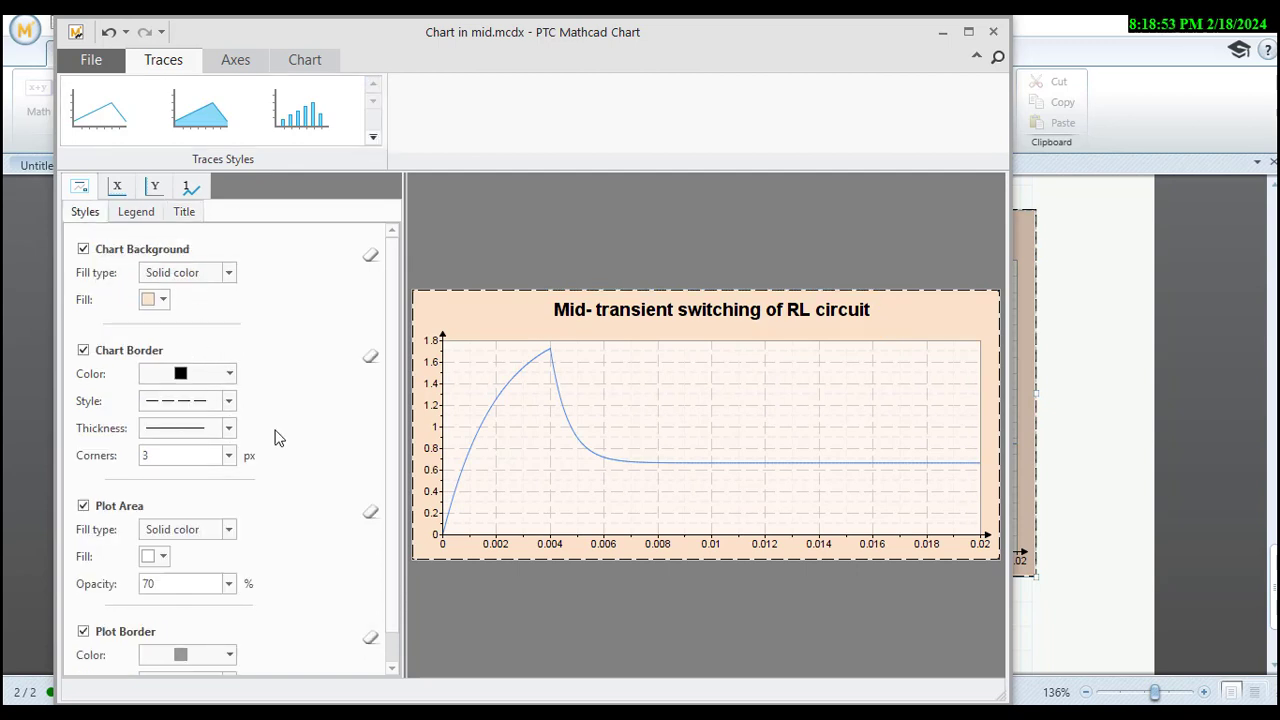
scroll(277, 471, "down", 1)
scroll(277, 471, "up", 1)
Set the current trace's line color to bright red and its thickness to the third-thinnest option.
left_click(195, 184)
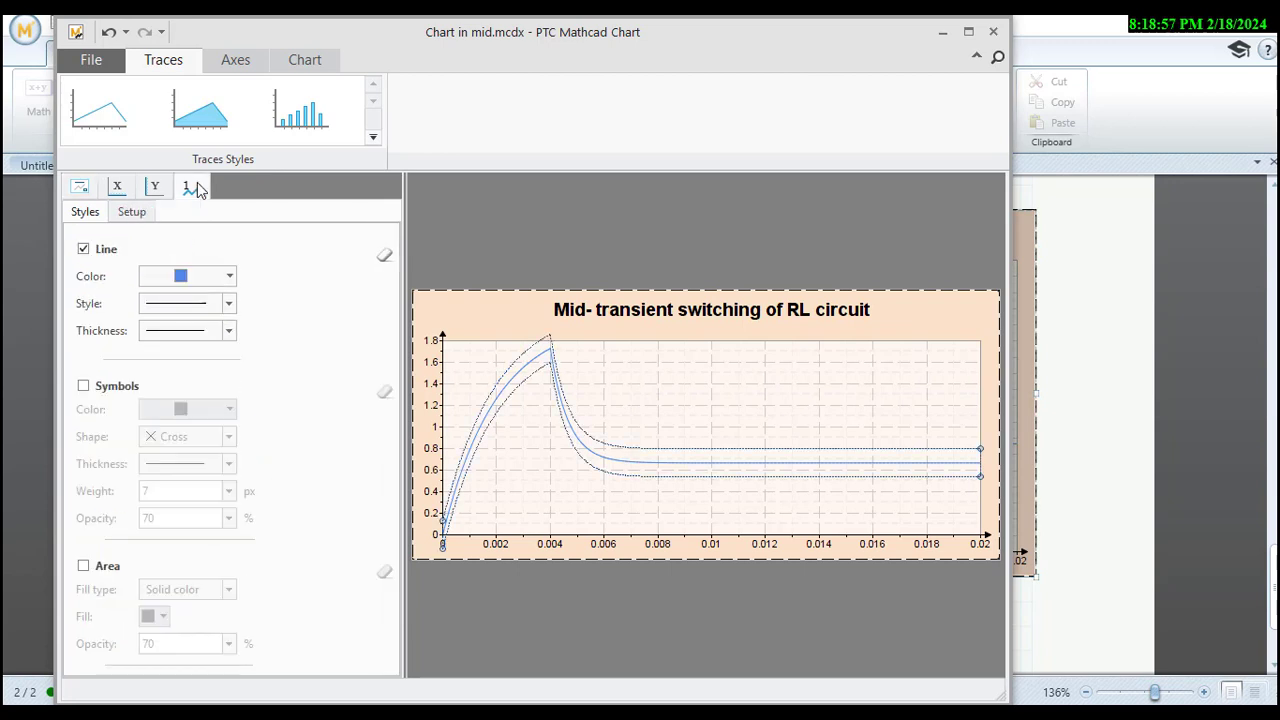
left_click(230, 276)
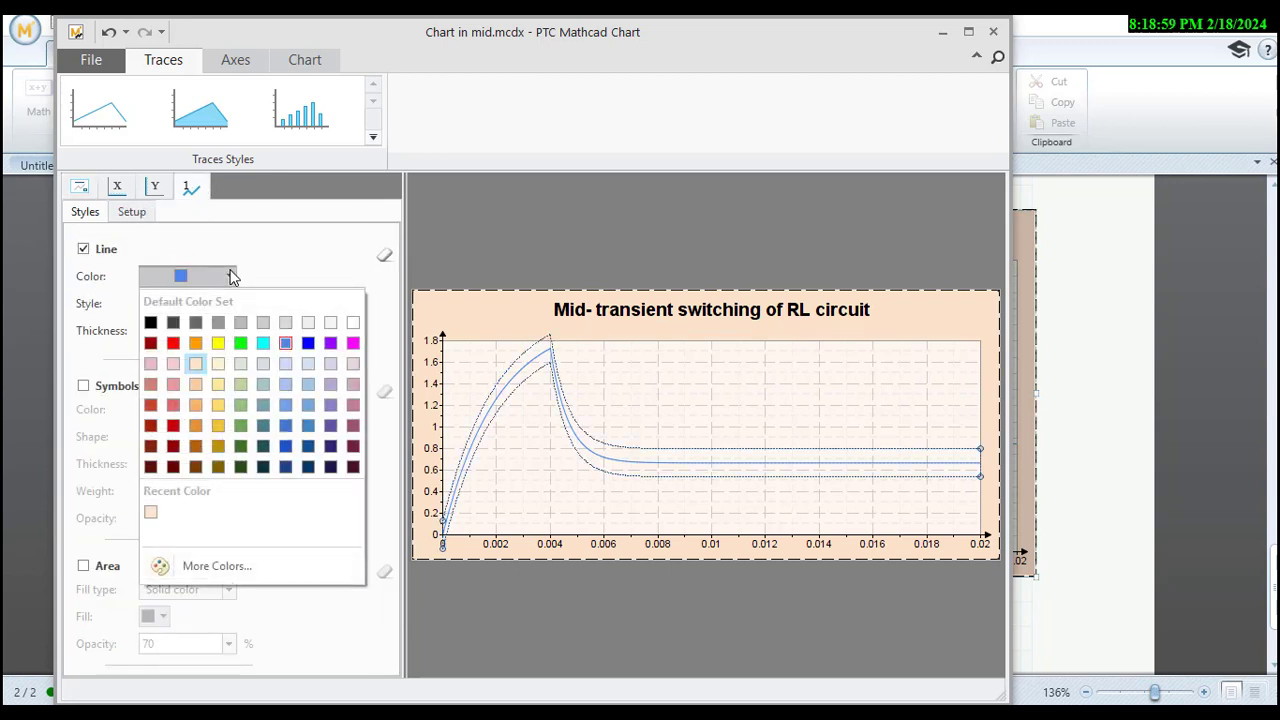
left_click(173, 343)
left_click(229, 277)
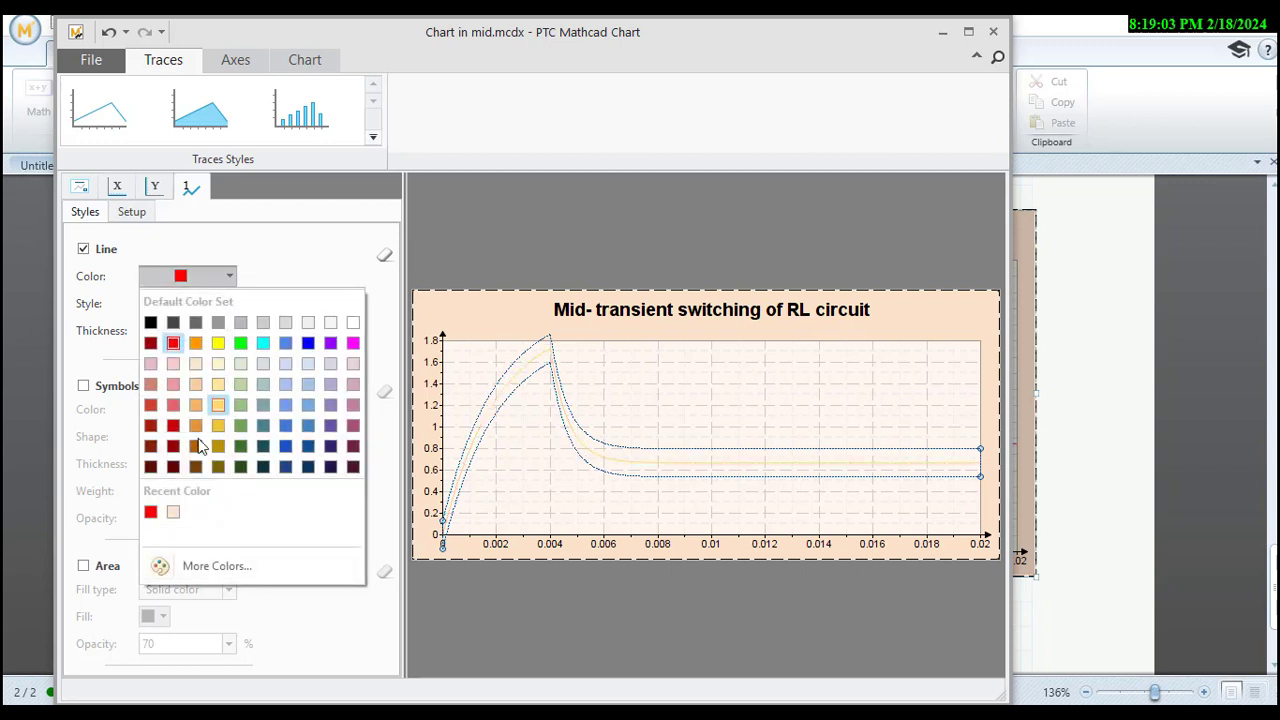
left_click(175, 430)
left_click(233, 278)
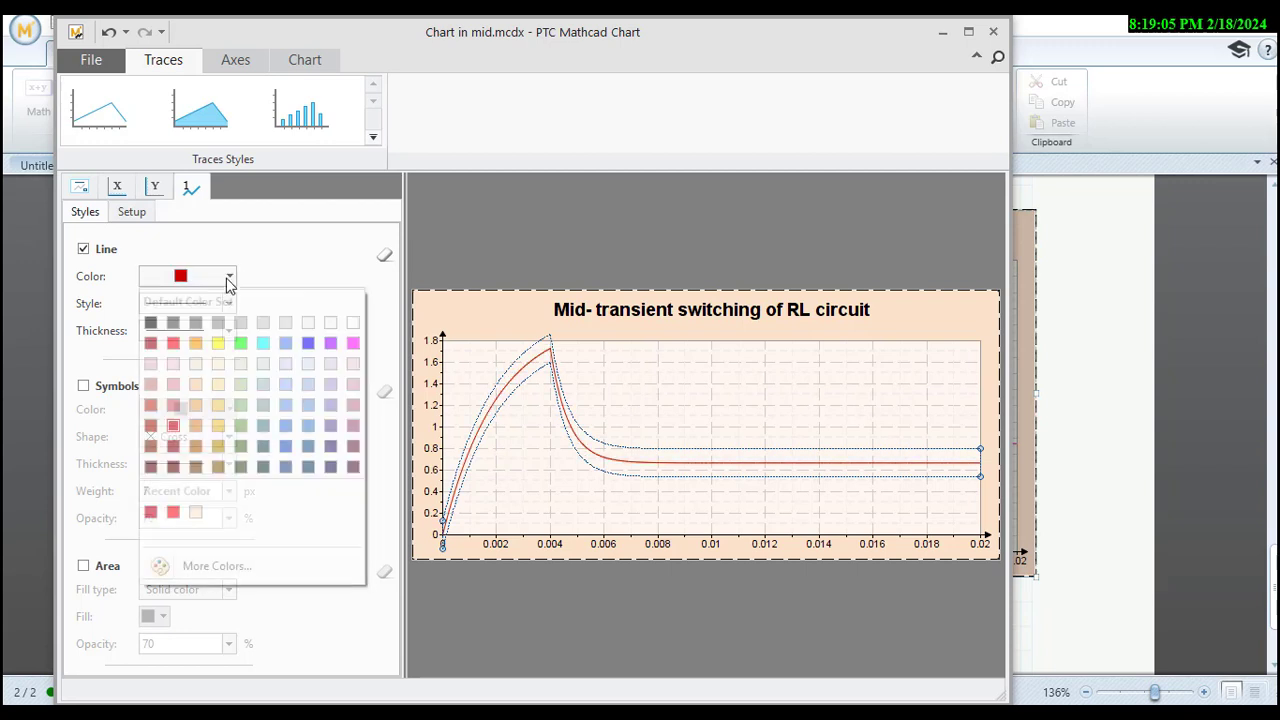
left_click(173, 350)
left_click(218, 328)
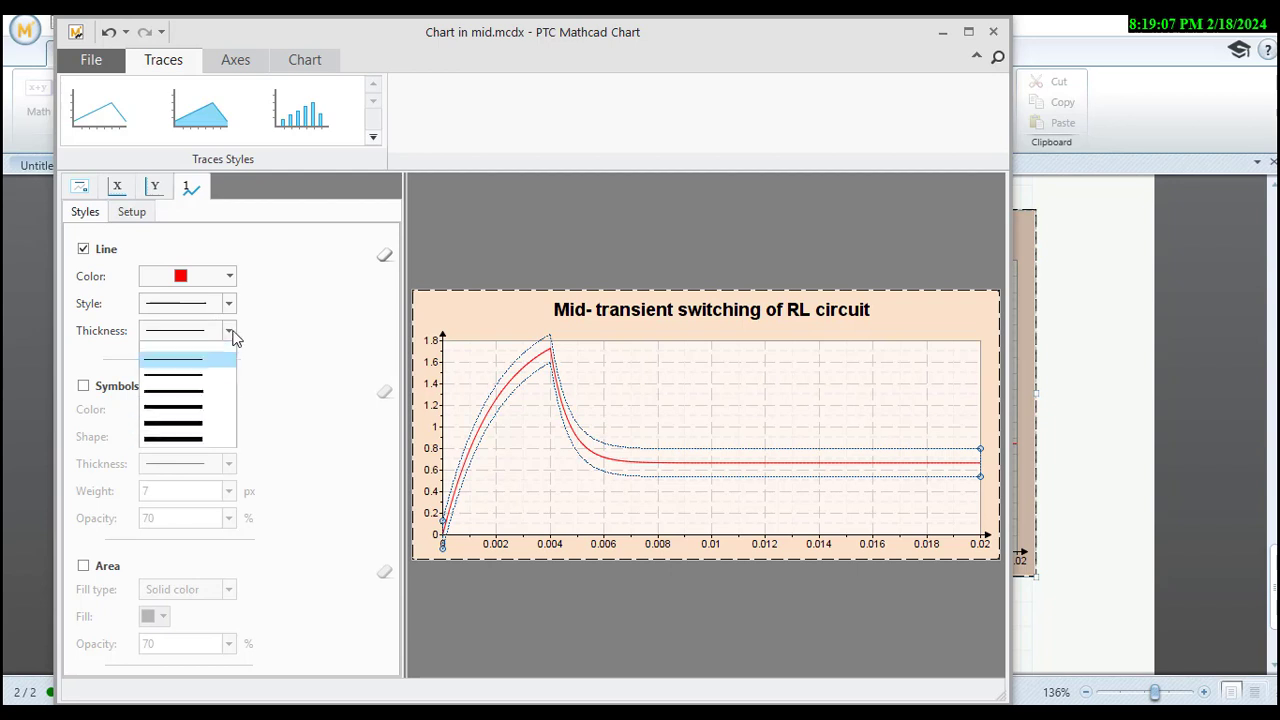
left_click(196, 397)
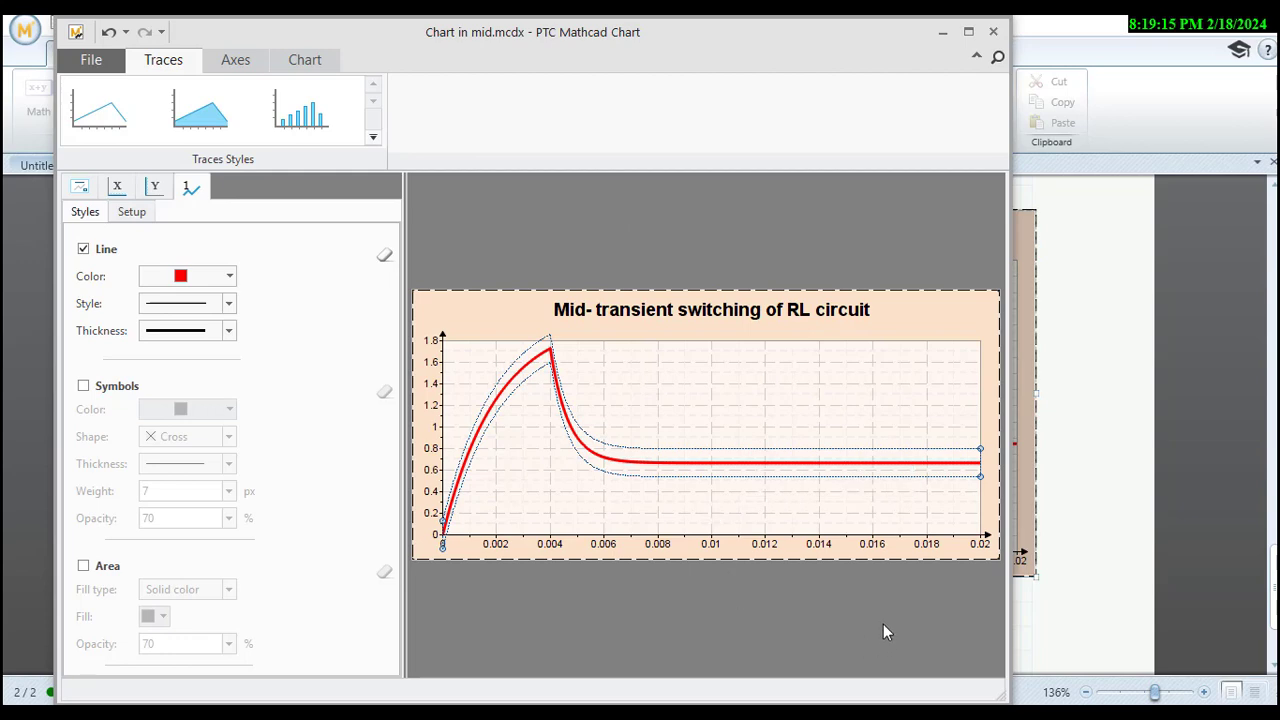
Close the chart editor and review the worksheet from the circuit diagram down to the formatted chart.
left_click_drag(890, 37, 781, 16)
left_click(1270, 28)
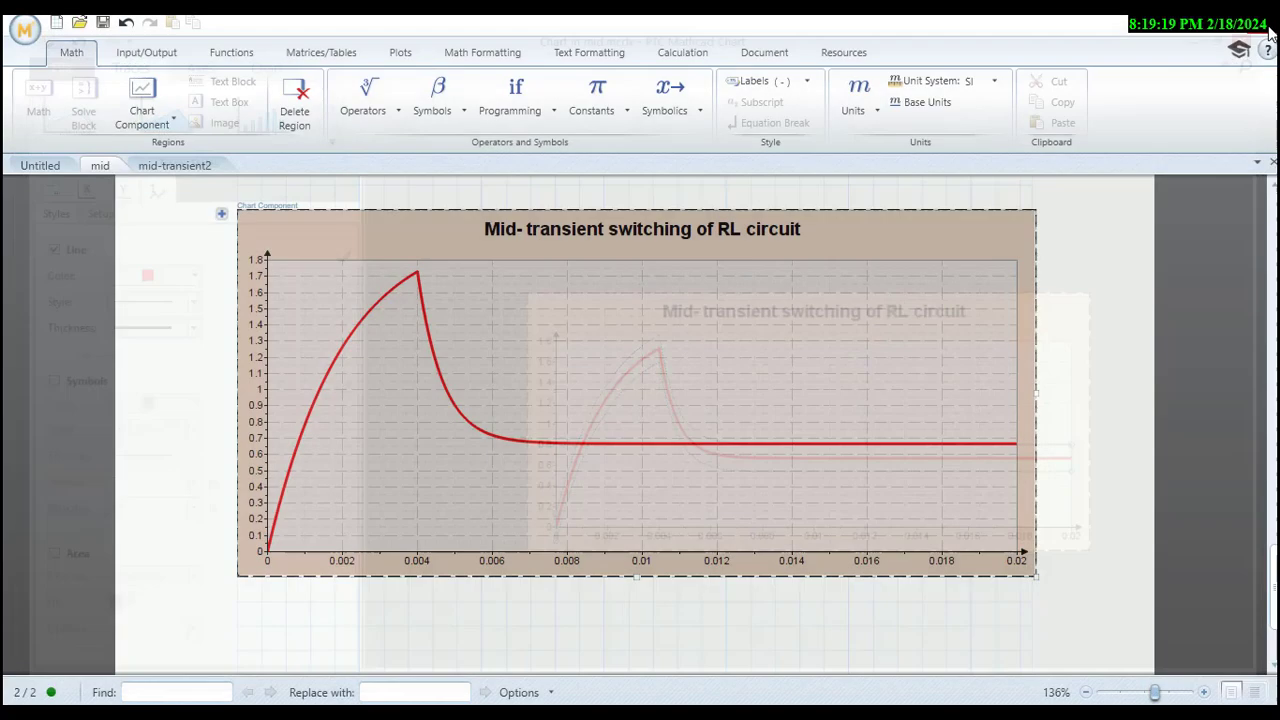
scroll(673, 408, "up", 3)
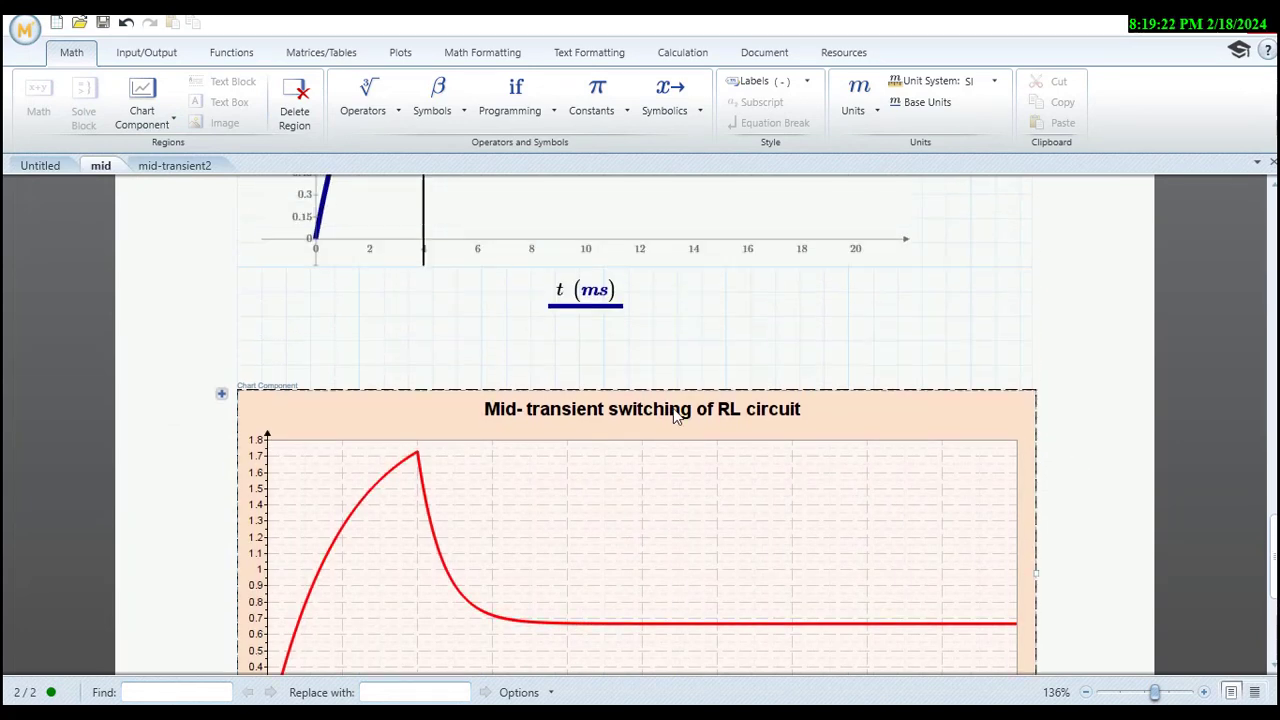
scroll(673, 421, "down", 2)
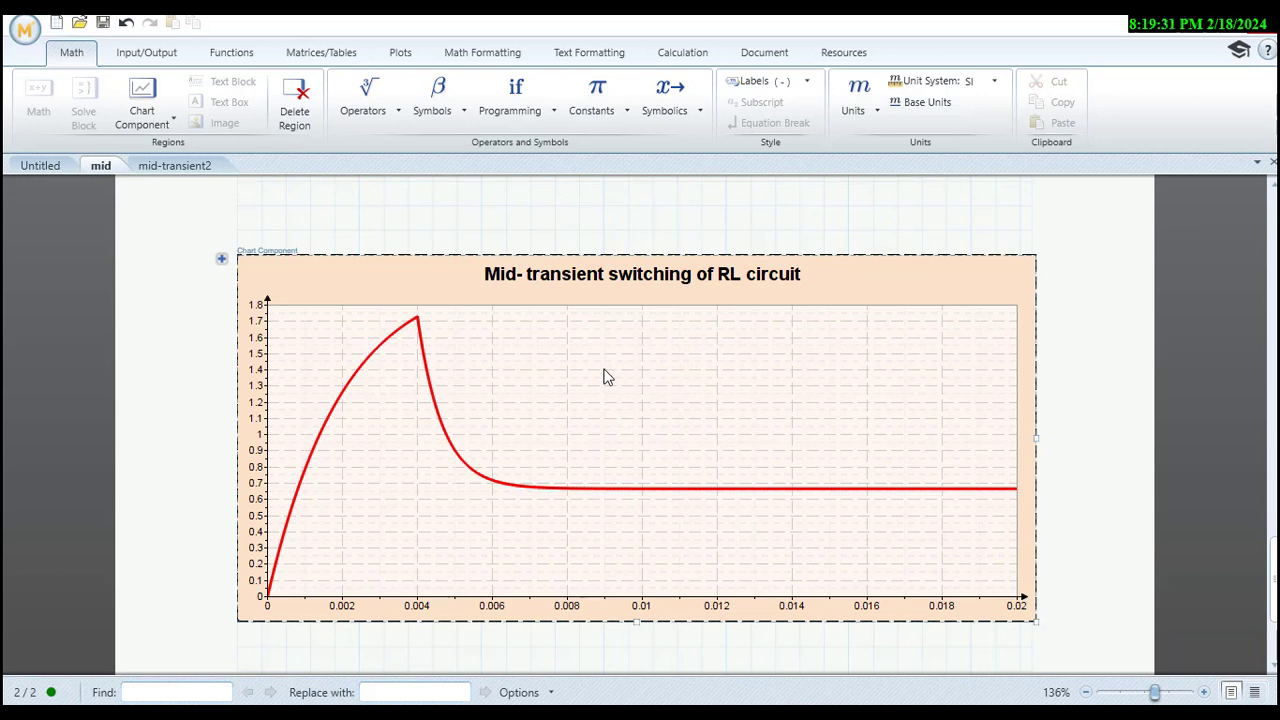
scroll(614, 352, "up", 15)
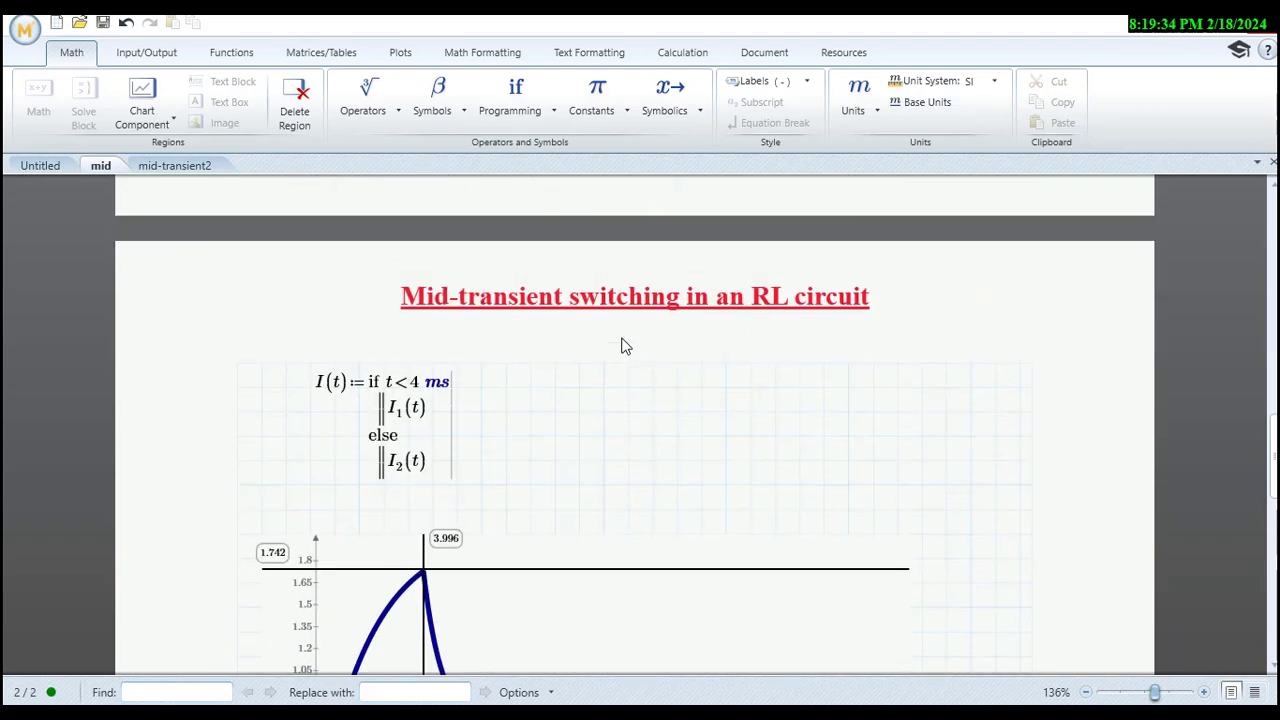
scroll(466, 205, "up", 3)
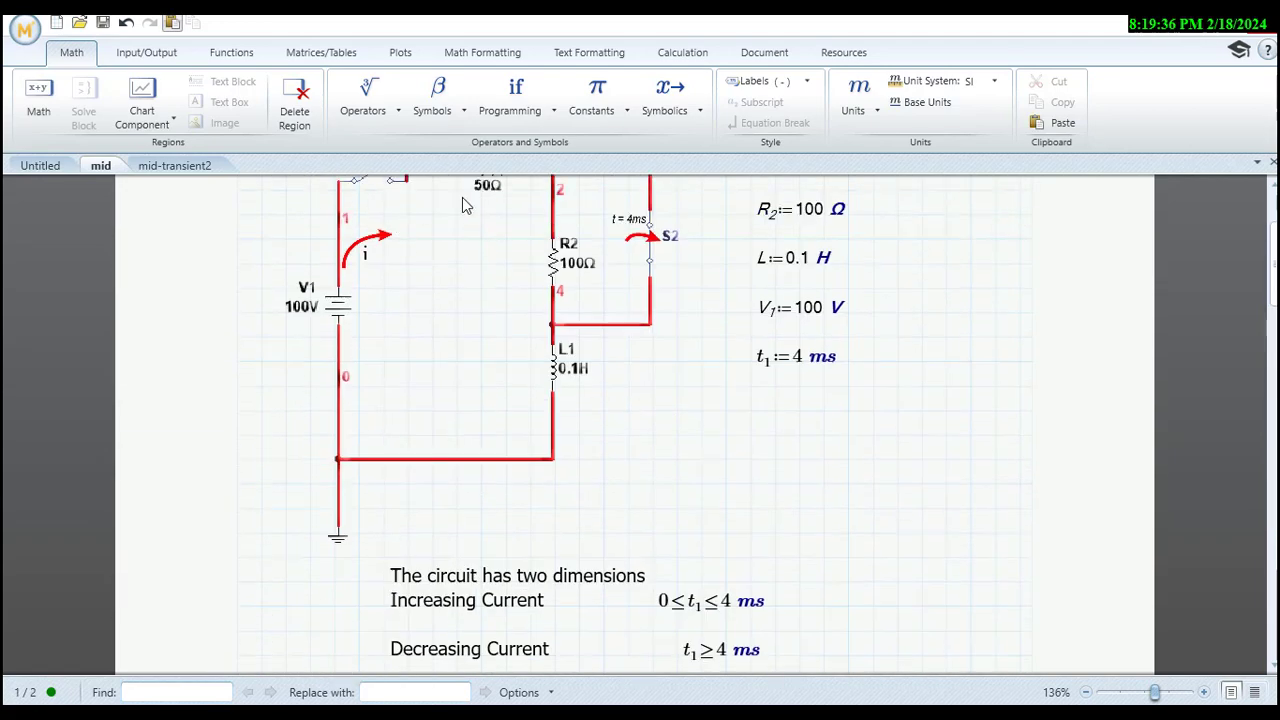
scroll(575, 486, "down", 10)
scroll(571, 486, "down", 10)
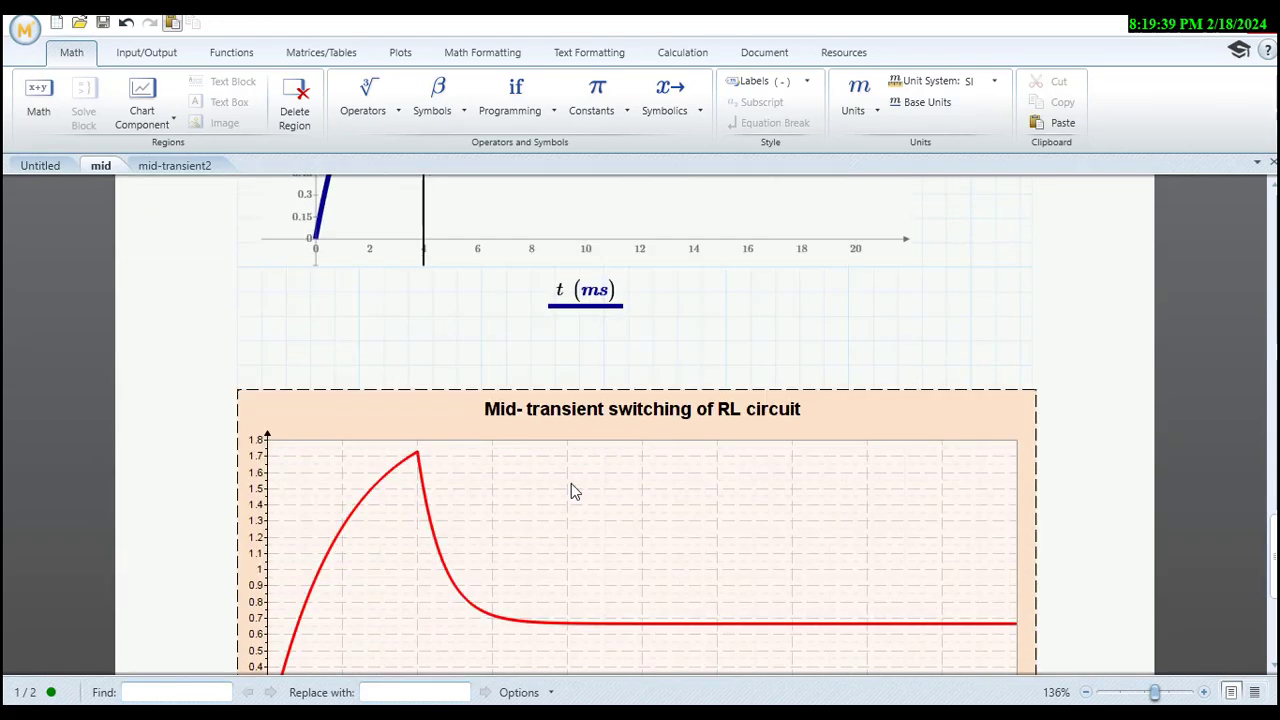